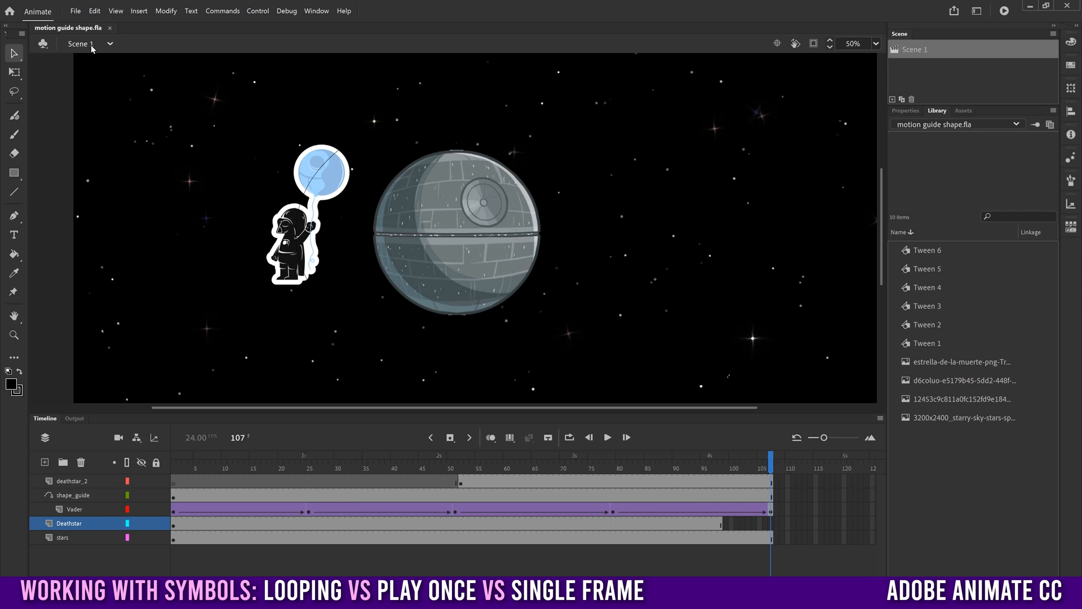
# Step: Rename Scene 1 to "og orbit"
pyautogui.click(111, 43)
pyautogui.click(145, 44)
pyautogui.click(313, 13)
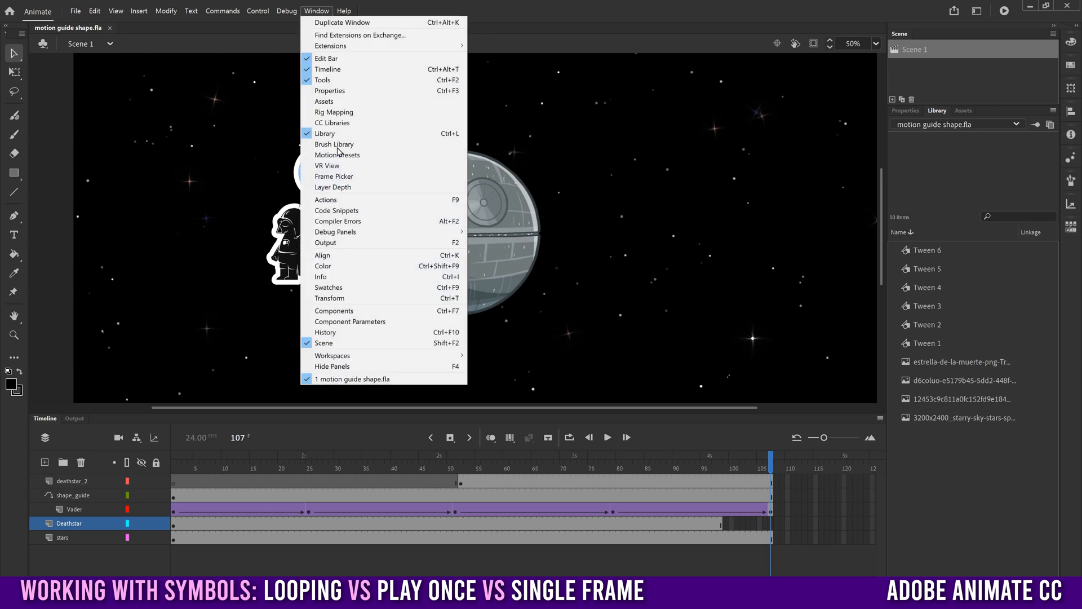
pyautogui.click(933, 69)
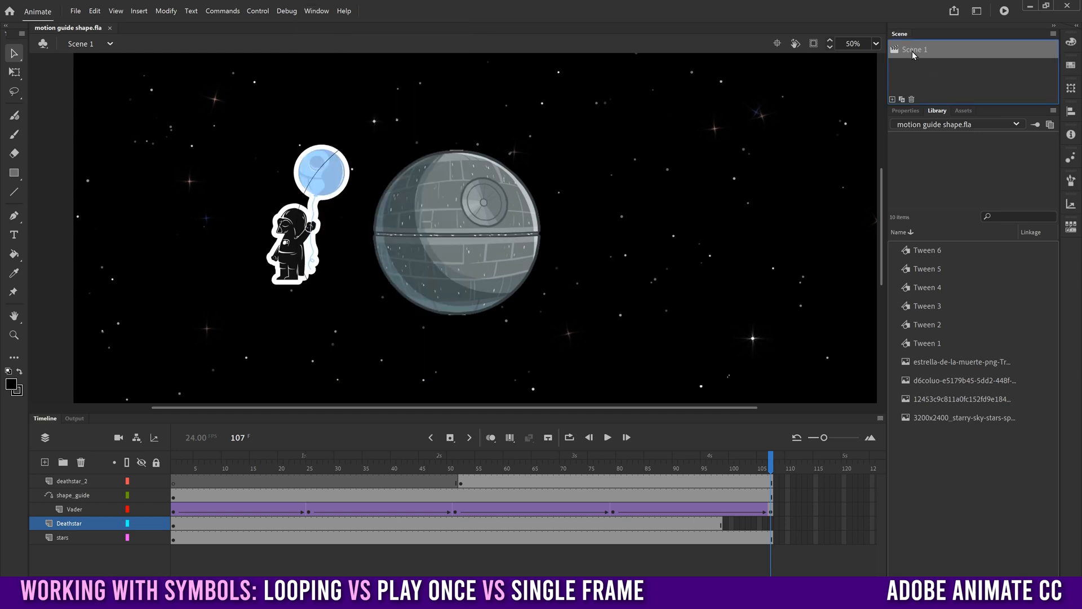
pyautogui.doubleClick(914, 52)
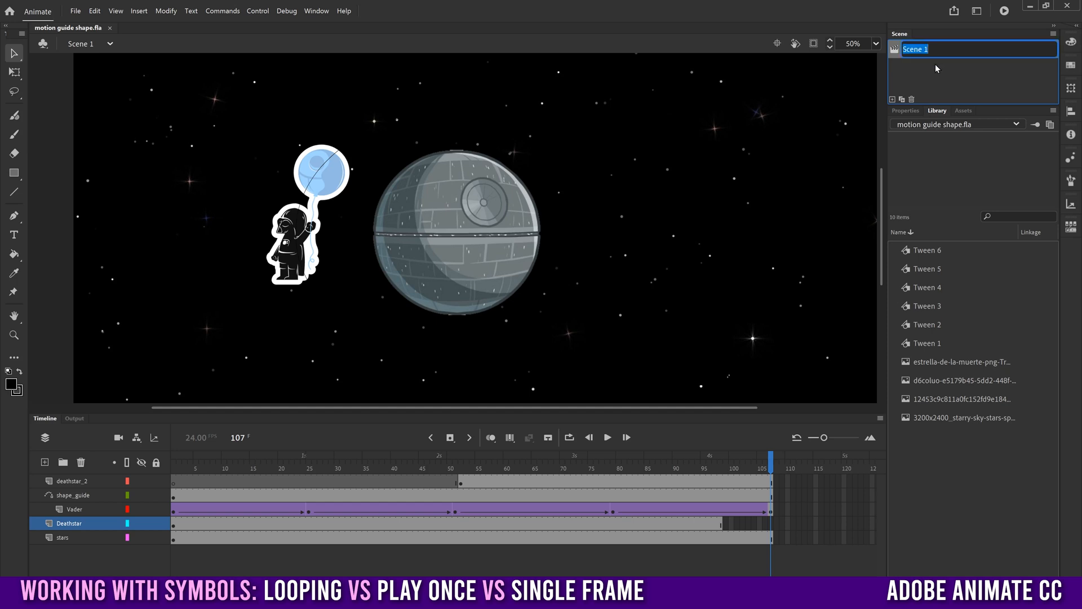
pyautogui.write('og orbit')
pyautogui.press('Return')
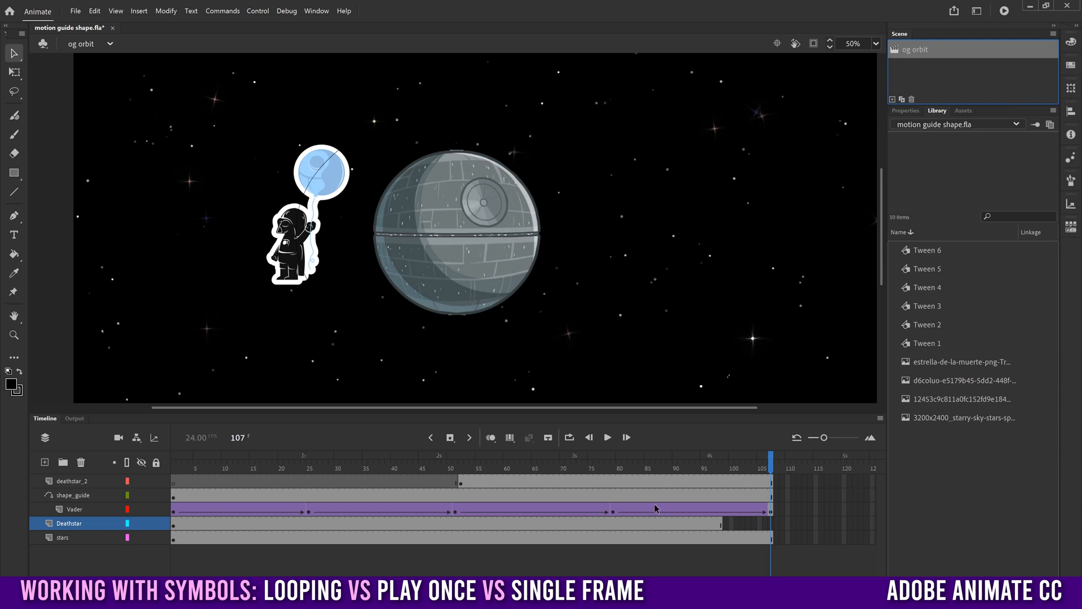
# Step: Add a new scene and name it "main animation"
pyautogui.click(892, 99)
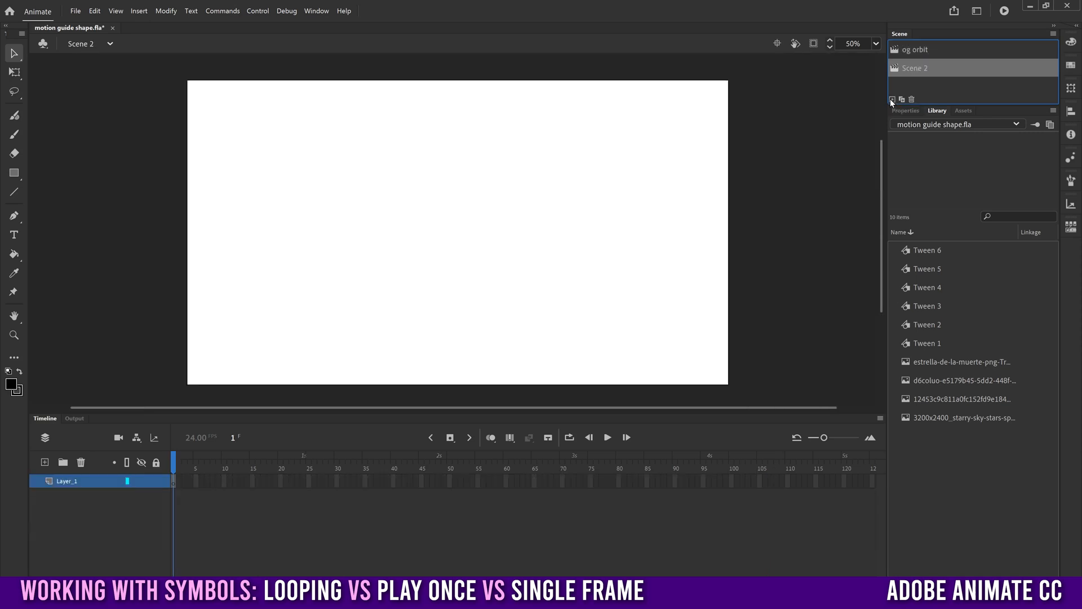
pyautogui.doubleClick(915, 68)
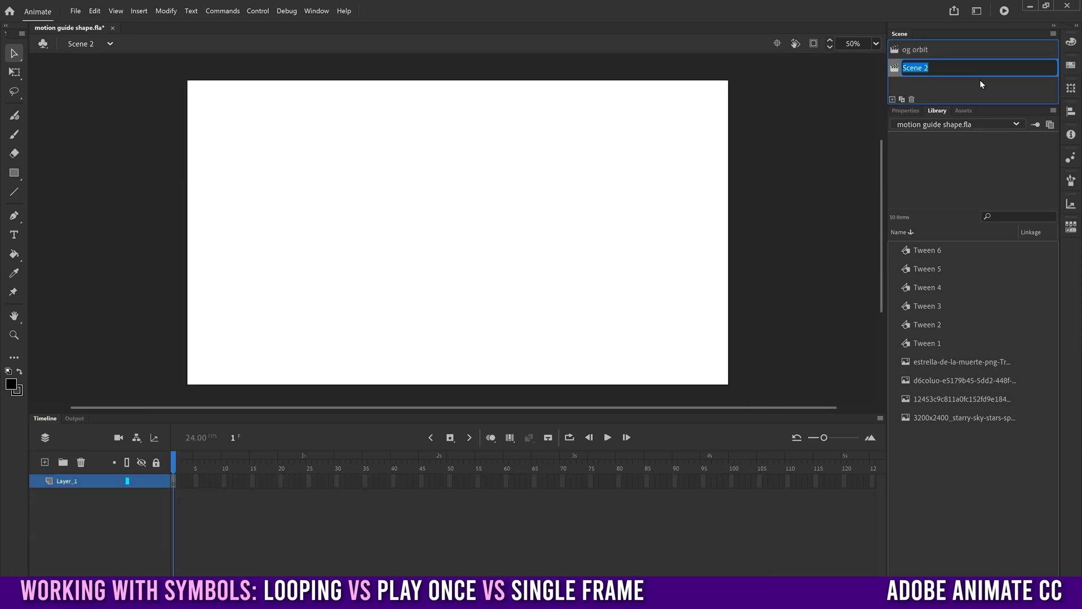
pyautogui.write('main a')
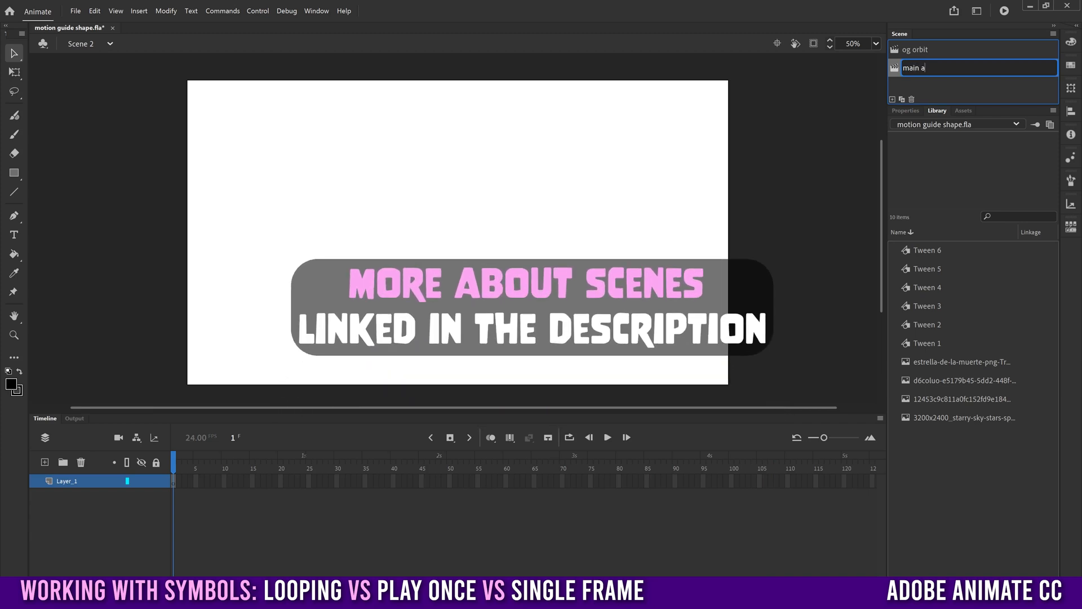
pyautogui.write('nimation')
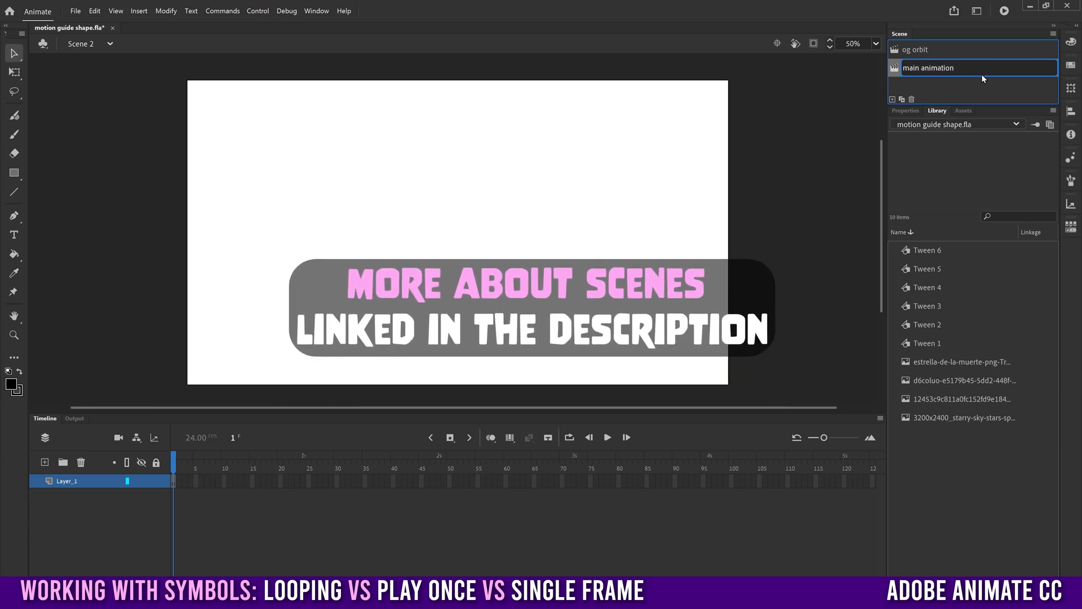
pyautogui.press('Return')
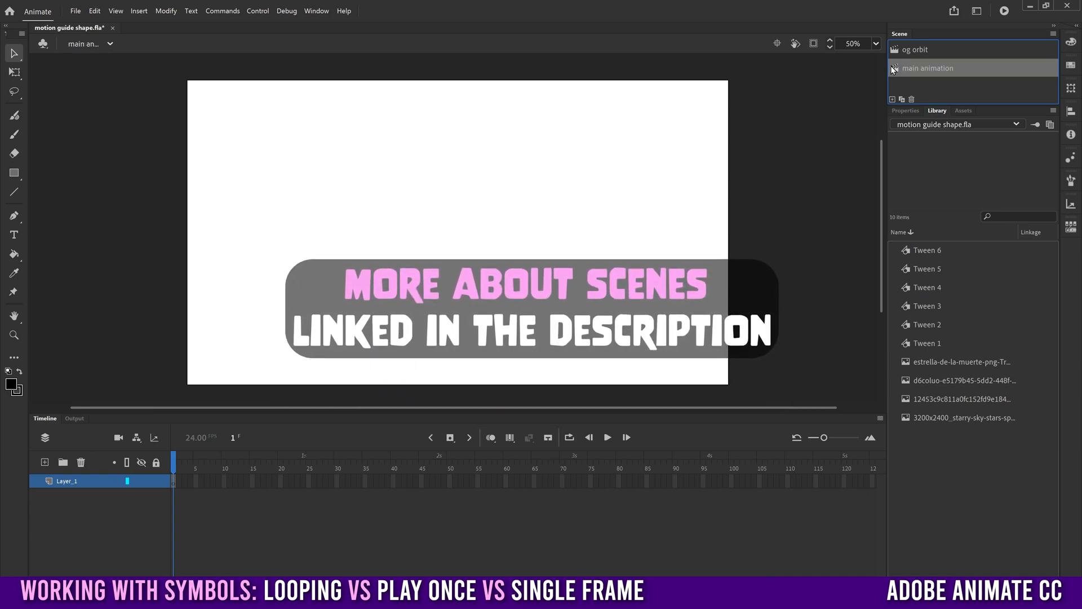
# Step: In the og orbit scene, hide the stars layer and copy all frames of the deathstar_2, shape_guide, Vader and Deathstar layers
pyautogui.click(917, 49)
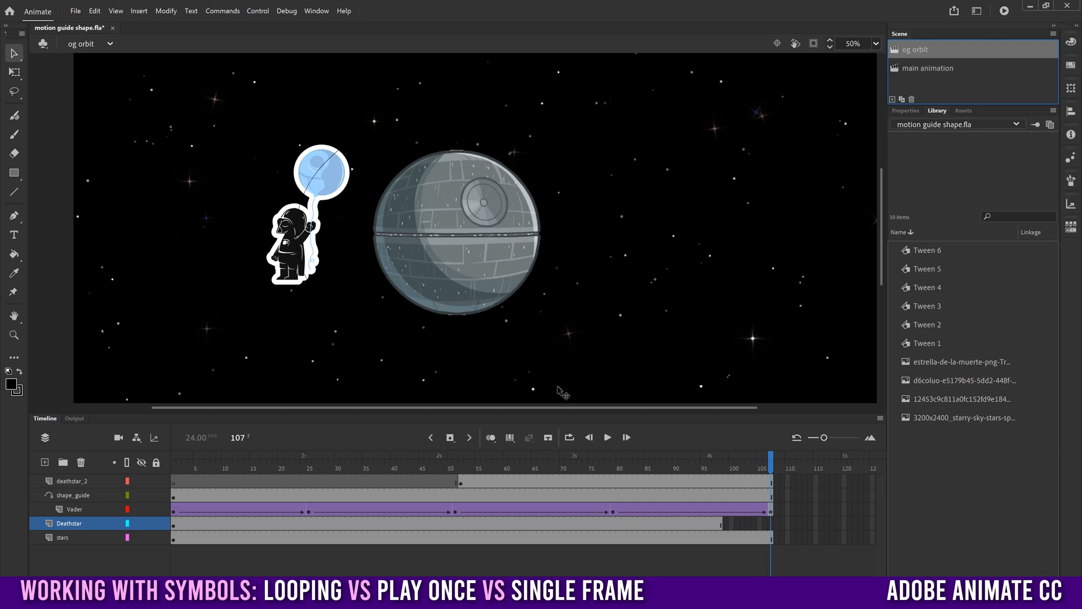
pyautogui.click(141, 538)
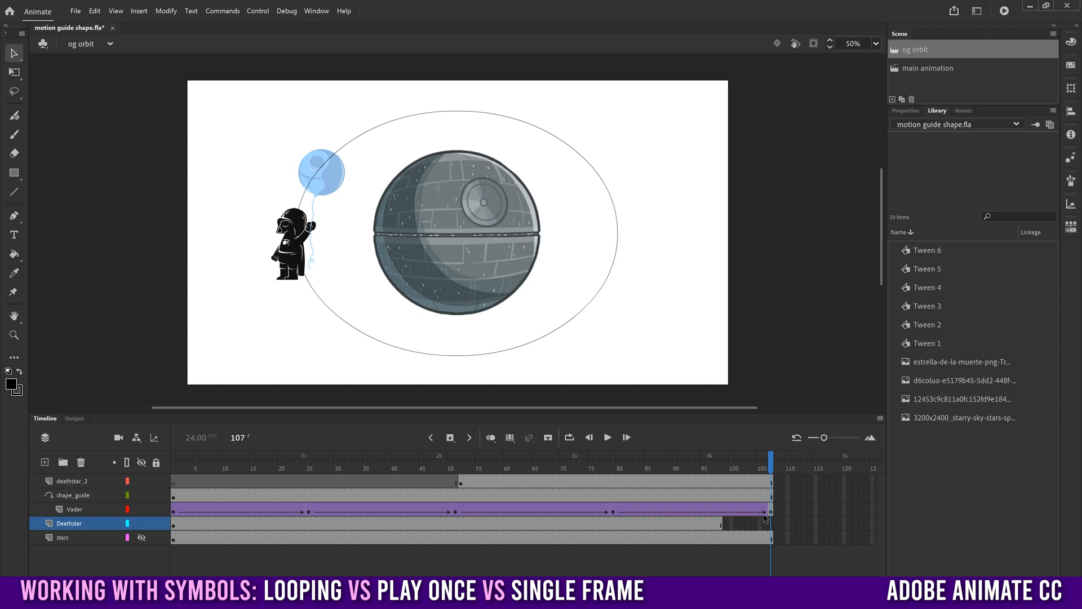
pyautogui.moveTo(772, 485); pyautogui.dragTo(171, 519)
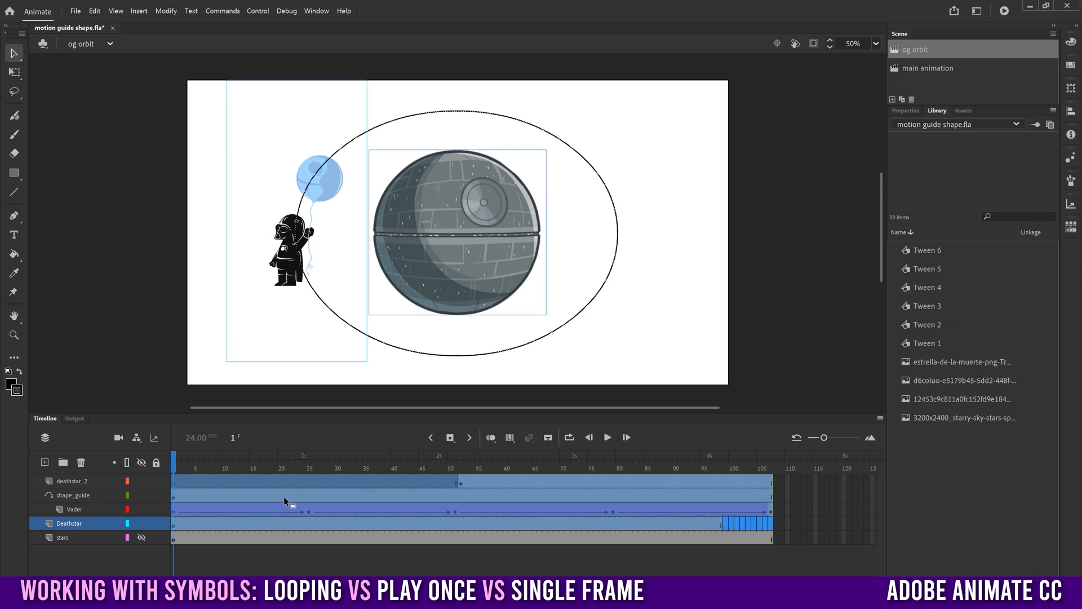
pyautogui.rightClick(284, 498)
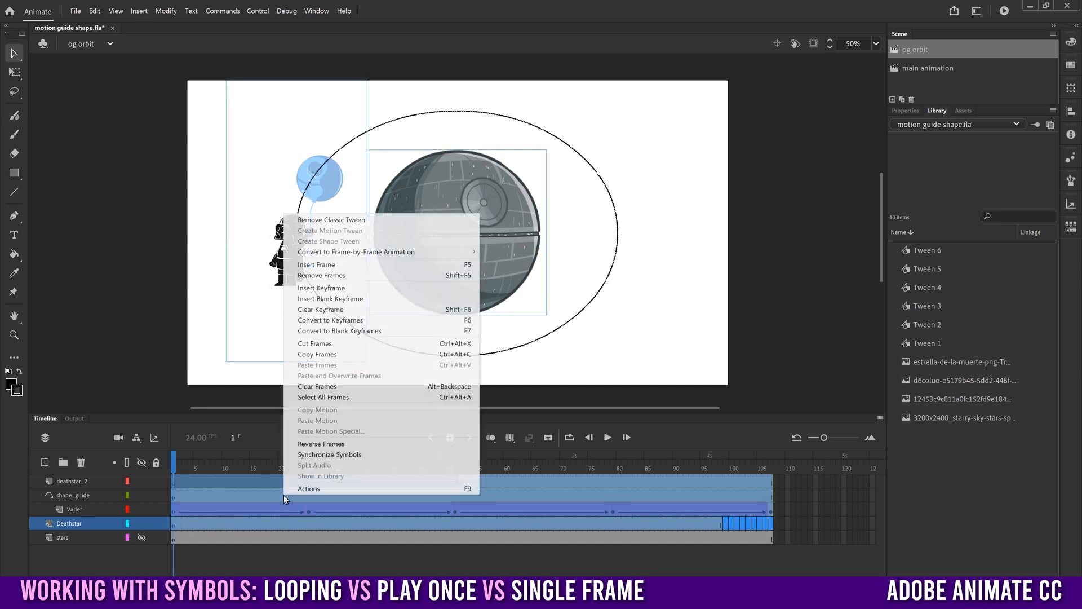
pyautogui.click(325, 355)
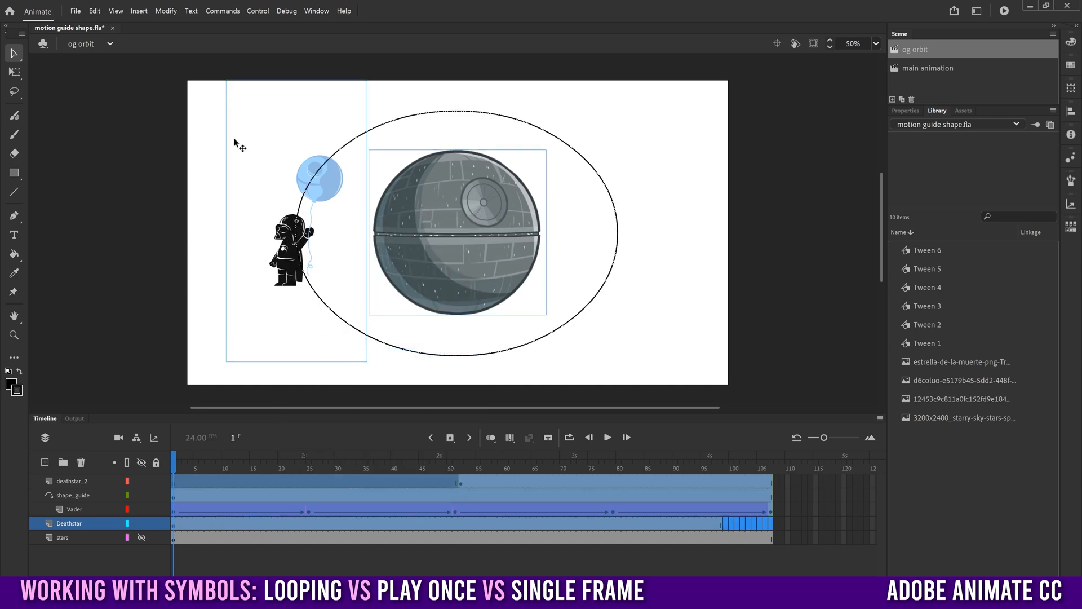
# Step: Create a new Graphic symbol named "new orbit"
pyautogui.click(138, 11)
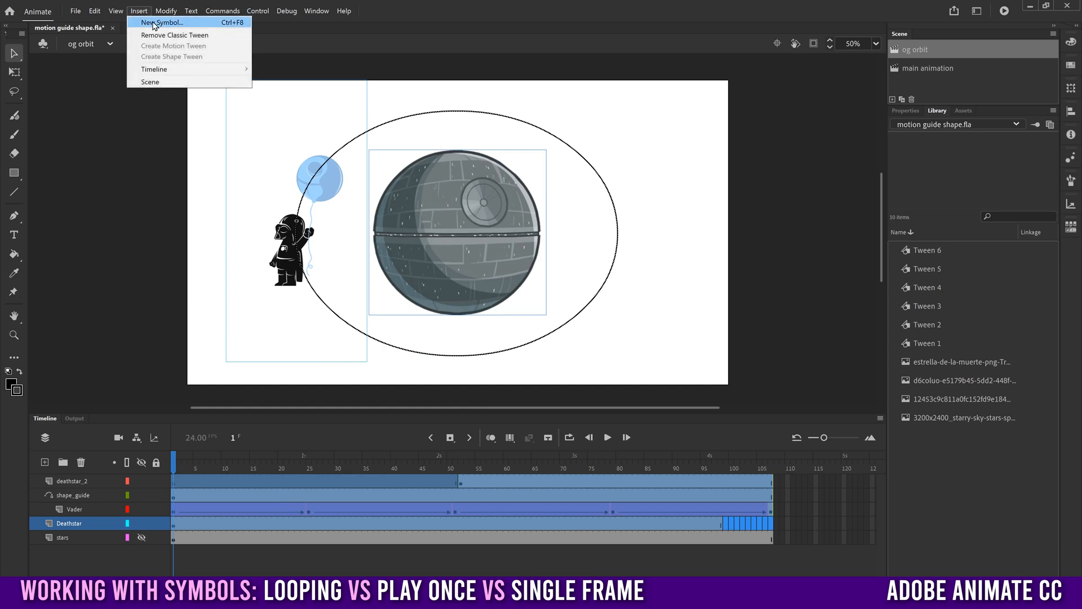
pyautogui.click(153, 24)
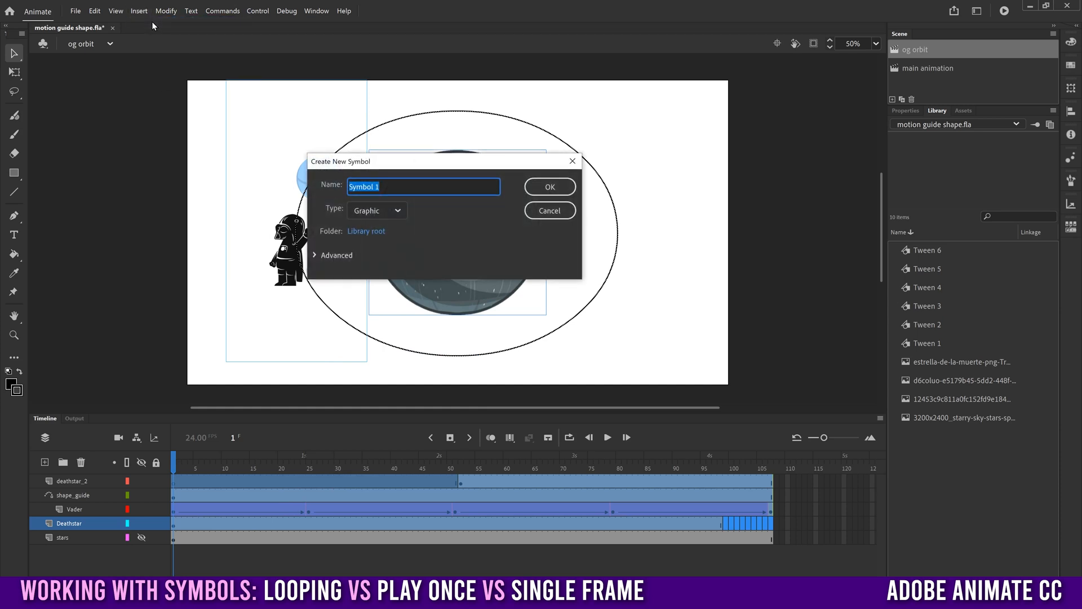
pyautogui.write('n')
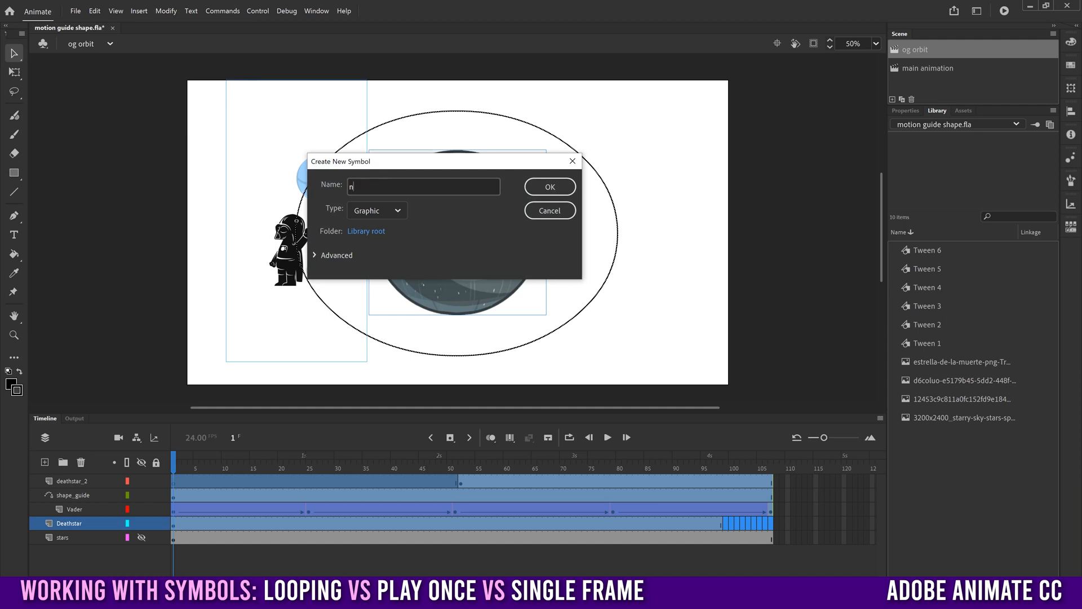
pyautogui.write('ew orbit')
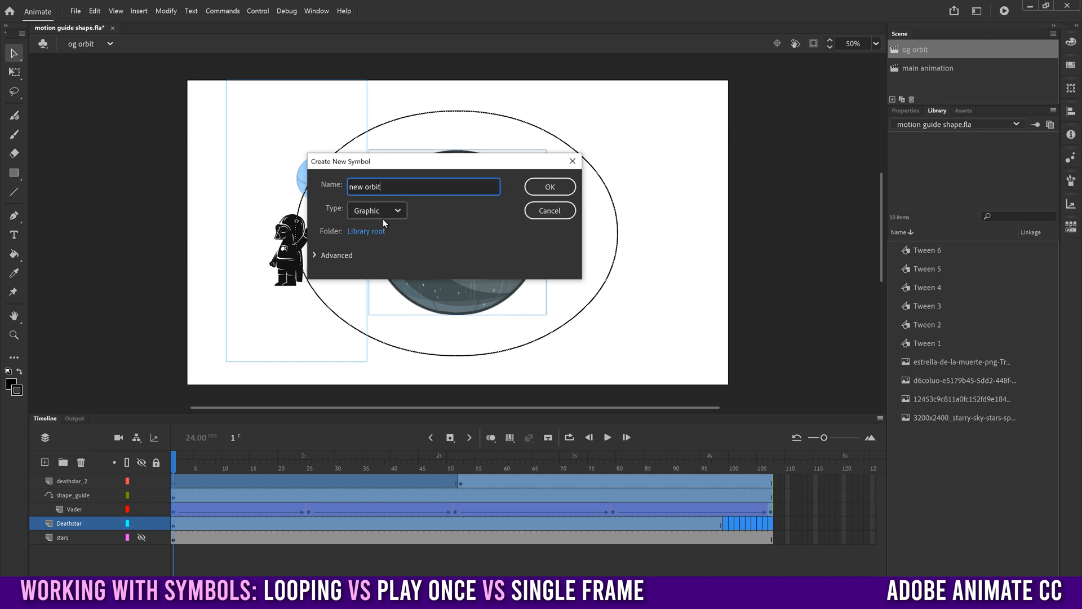
pyautogui.click(540, 189)
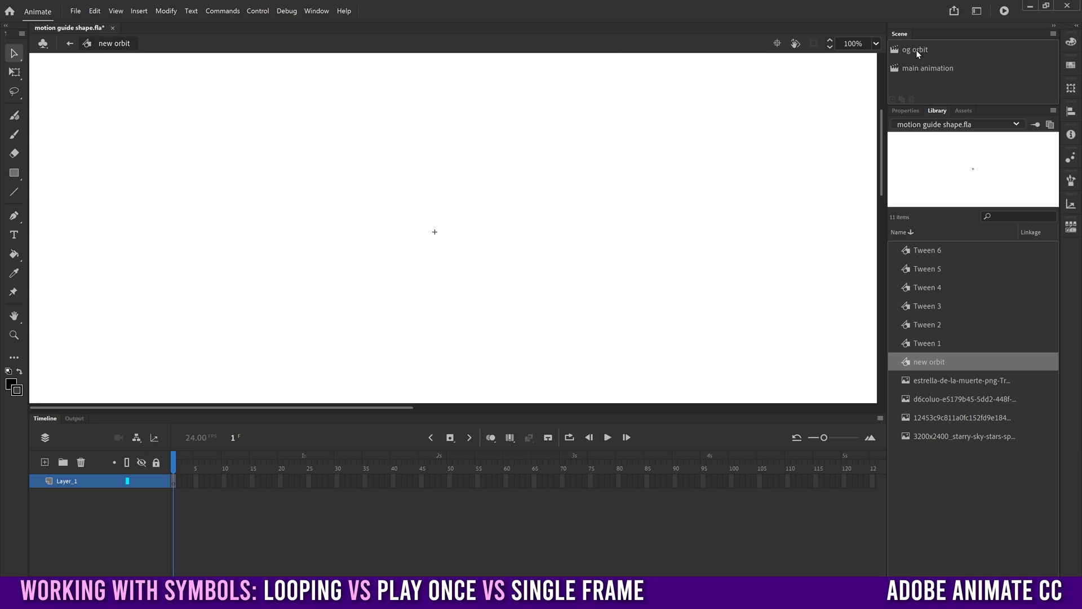
# Step: Paste the copied frames into the new orbit symbol's timeline, starting at frame 1 of Layer_1
pyautogui.click(173, 484)
pyautogui.rightClick(173, 483)
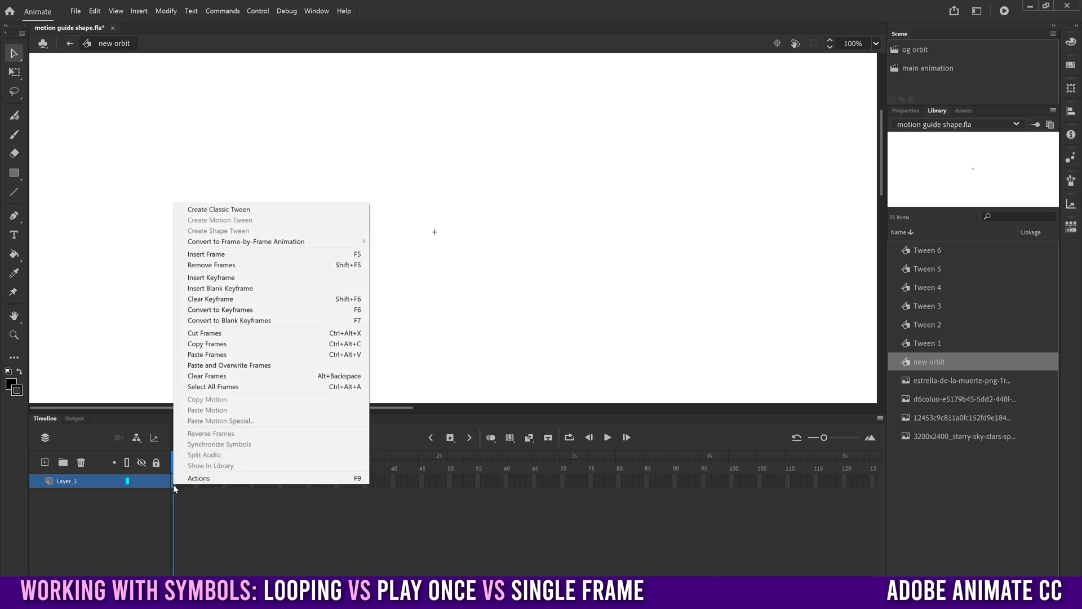
pyautogui.click(217, 354)
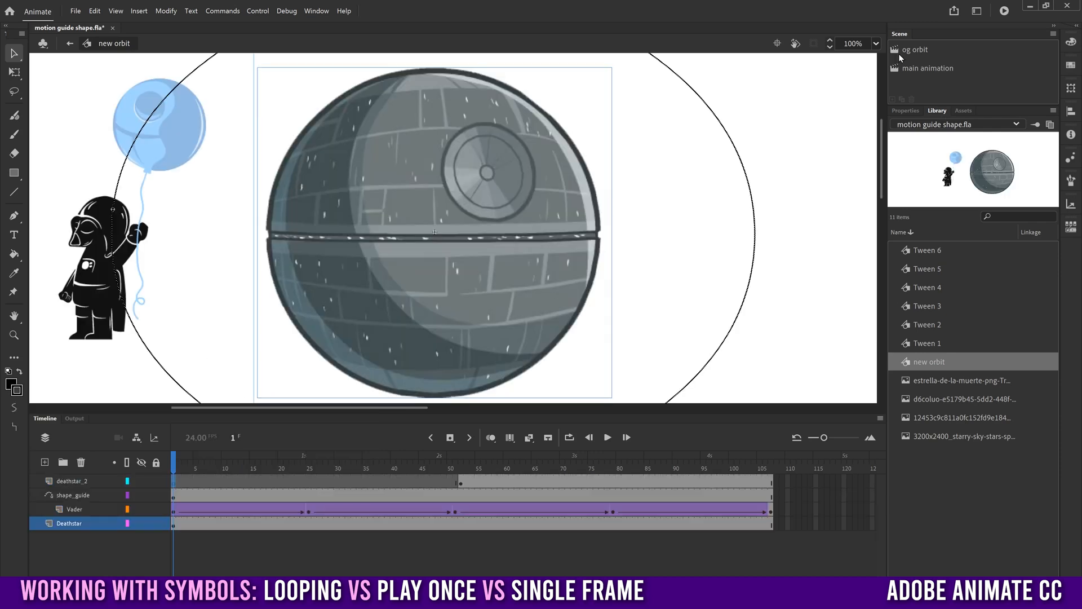
pyautogui.click(876, 43)
pyautogui.click(889, 131)
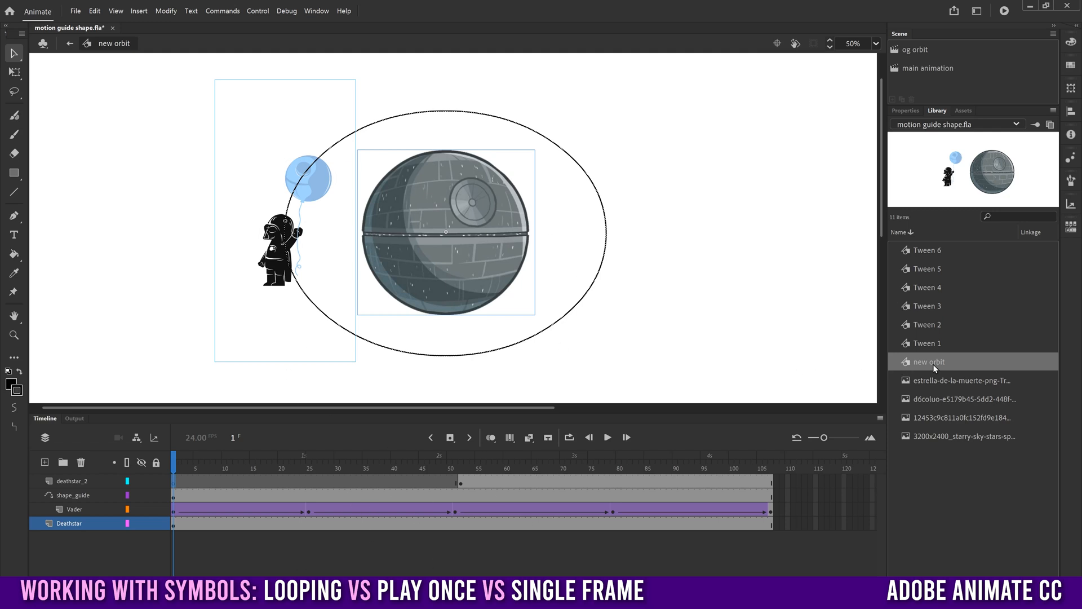
# Step: Check the pasted artwork's properties and play back the animation inside the new orbit symbol
pyautogui.click(905, 111)
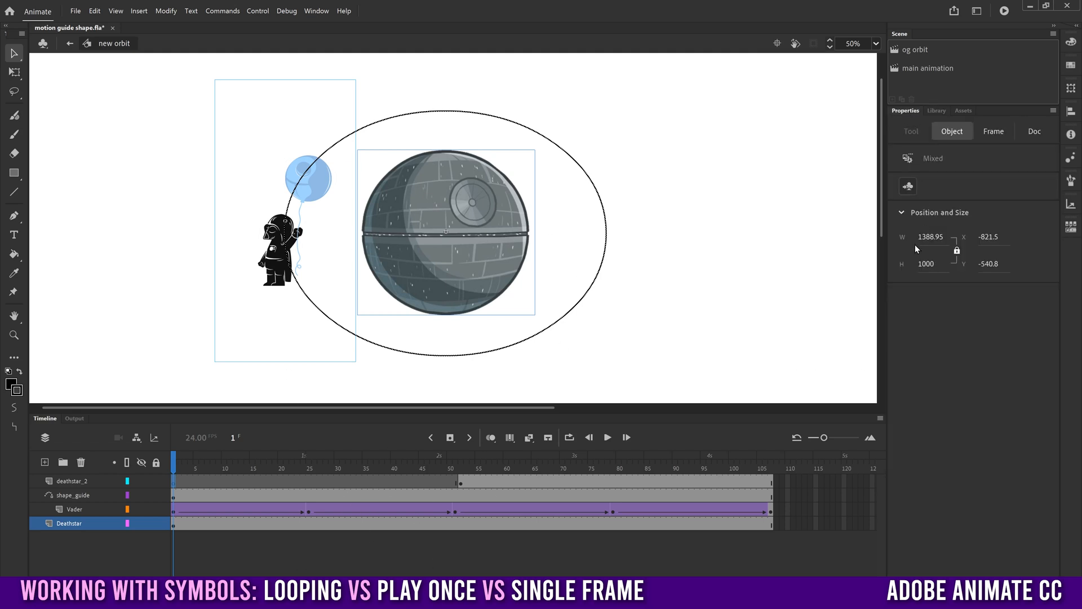
pyautogui.click(935, 111)
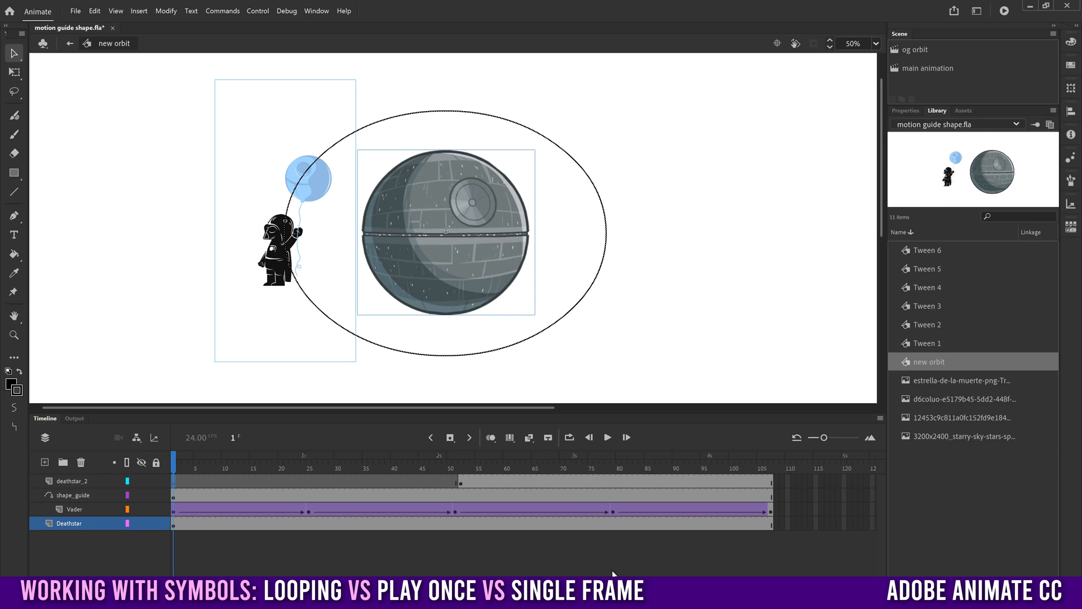
pyautogui.click(607, 437)
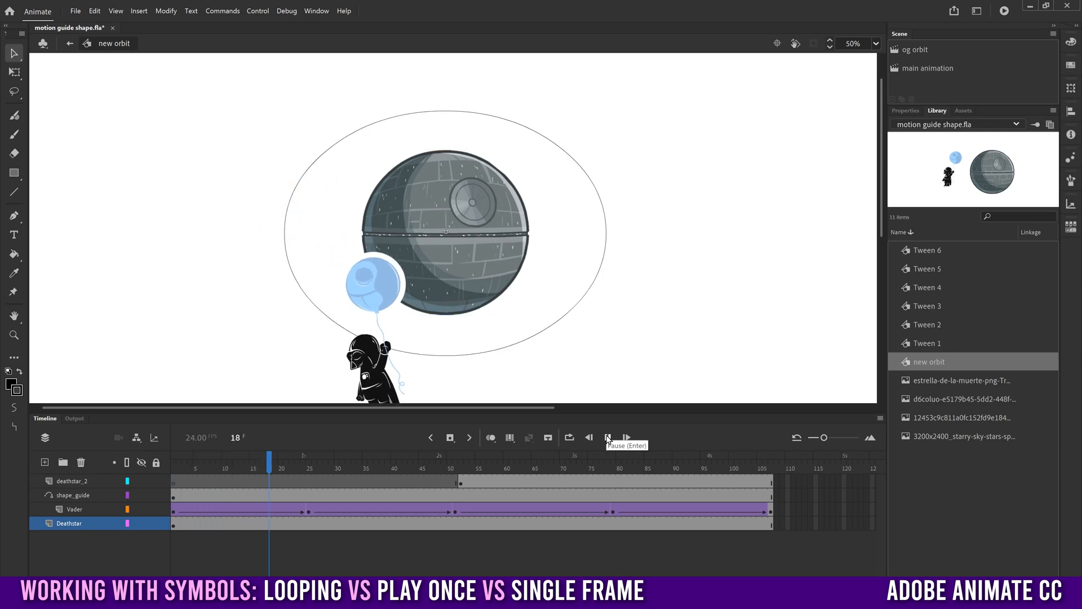
pyautogui.click(608, 438)
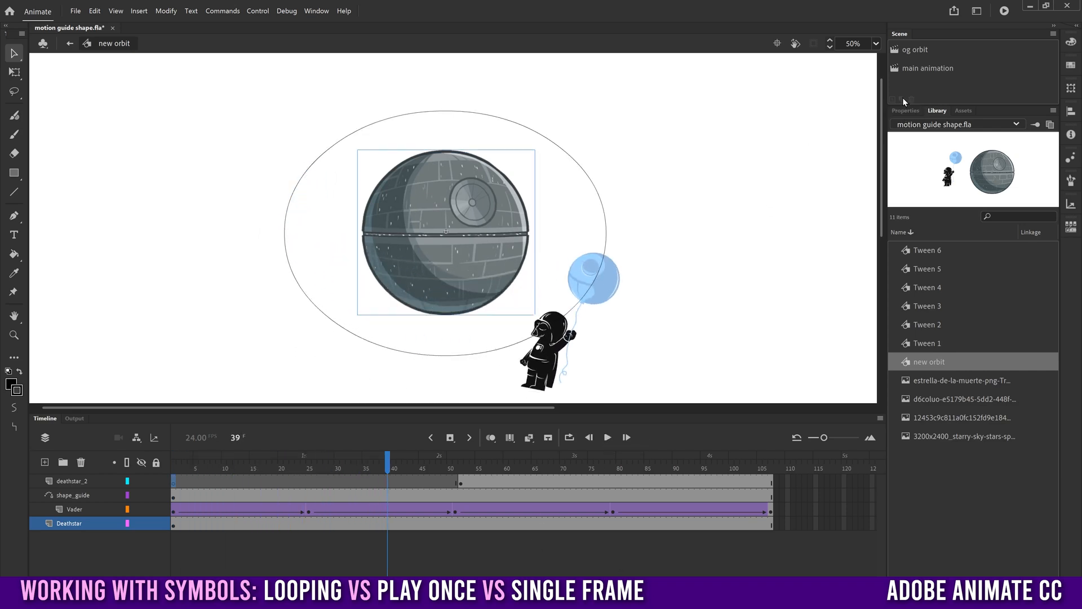
# Step: Open the main animation scene and rename its Layer_1 to "orbit"
pyautogui.click(924, 67)
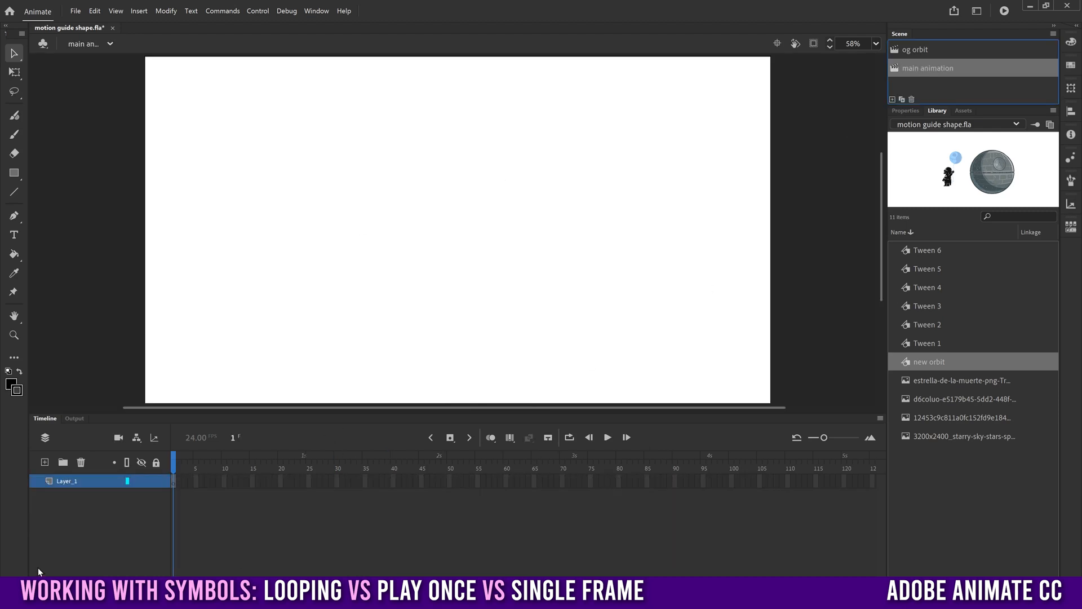
pyautogui.doubleClick(64, 481)
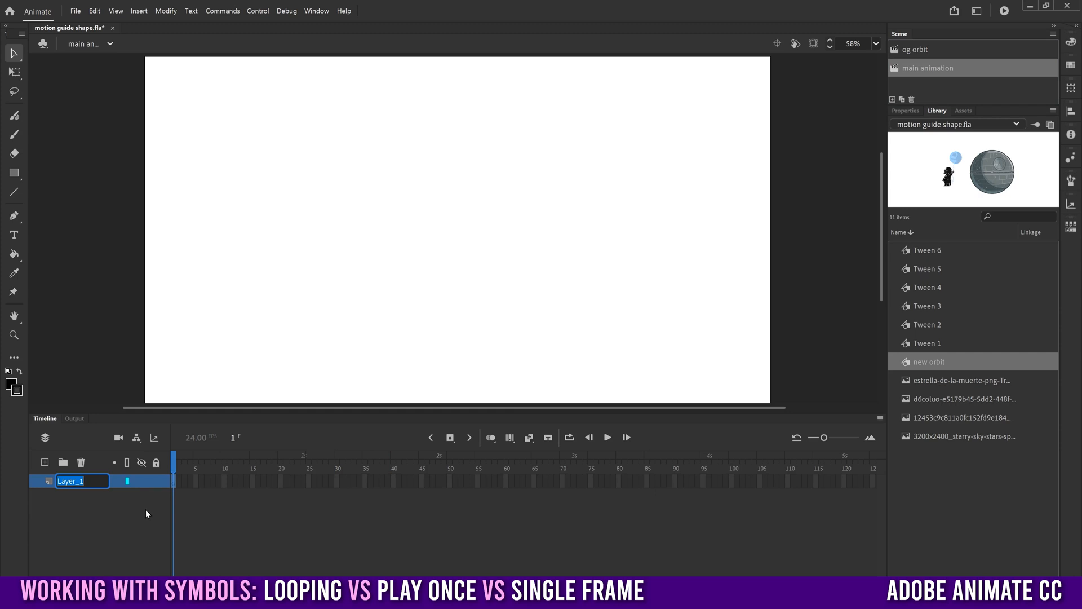
pyautogui.write('orbit')
pyautogui.press('Return')
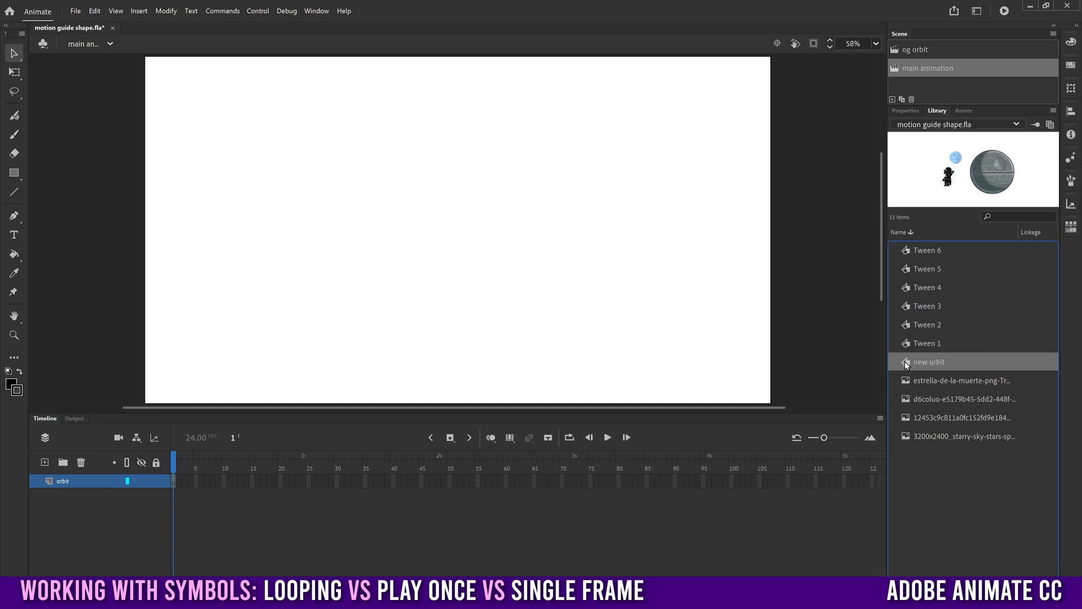
# Step: Place the new orbit symbol from the library on the stage and insert a keyframe at frame 120 of the orbit layer
pyautogui.moveTo(897, 344); pyautogui.dragTo(442, 238)
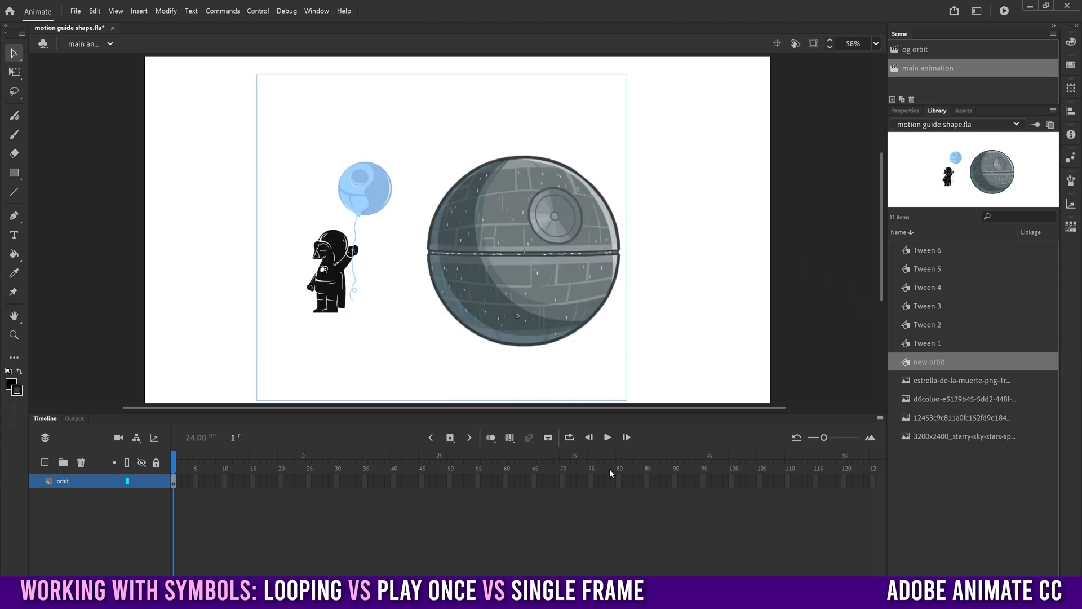
pyautogui.click(607, 440)
pyautogui.click(843, 482)
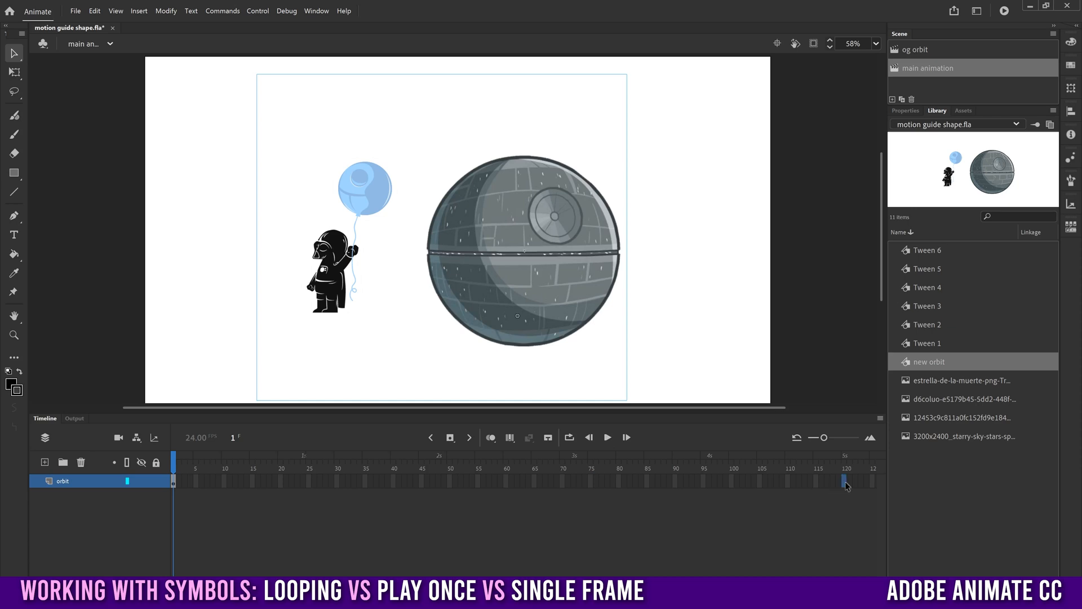
pyautogui.click(454, 441)
pyautogui.click(450, 443)
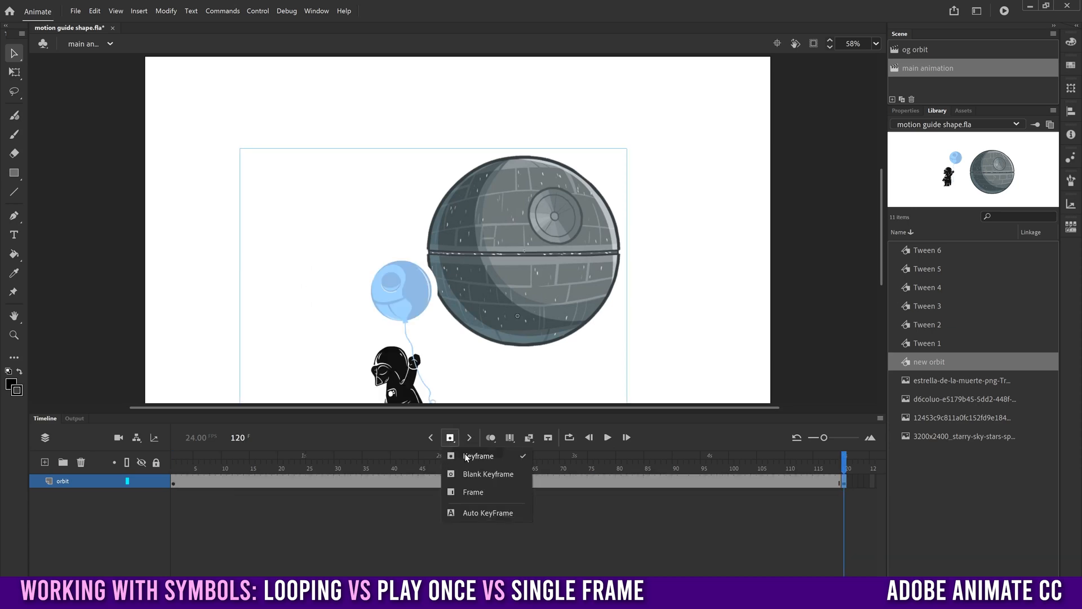
pyautogui.click(588, 516)
pyautogui.moveTo(275, 466); pyautogui.dragTo(155, 465)
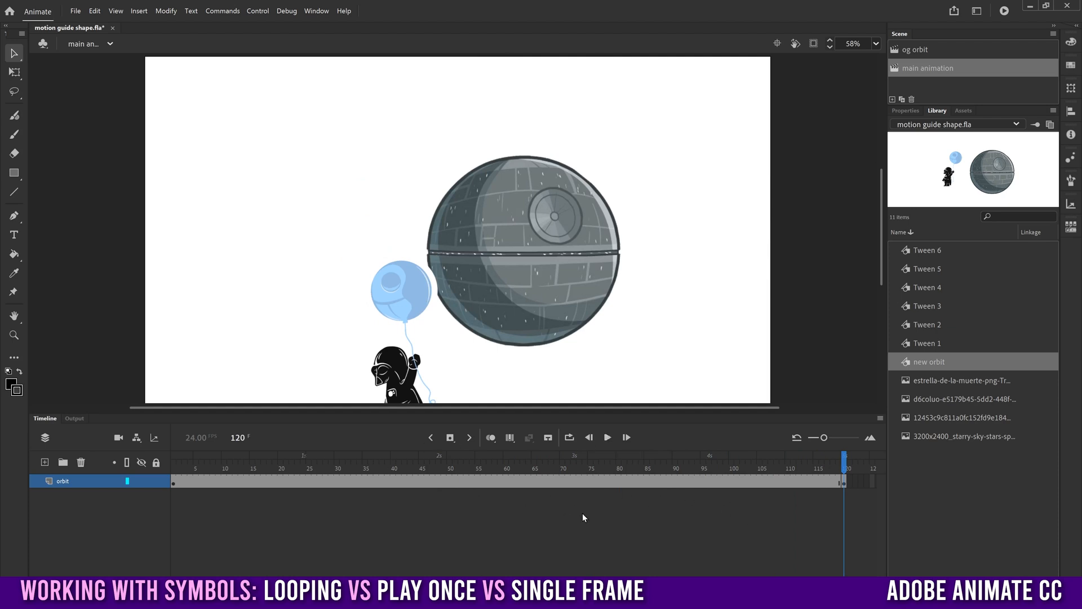
# Step: Add a new layer beneath the orbit layer and name it "stars"
pyautogui.click(45, 461)
pyautogui.moveTo(80, 485); pyautogui.dragTo(88, 505)
pyautogui.doubleClick(63, 495)
pyautogui.write('stars')
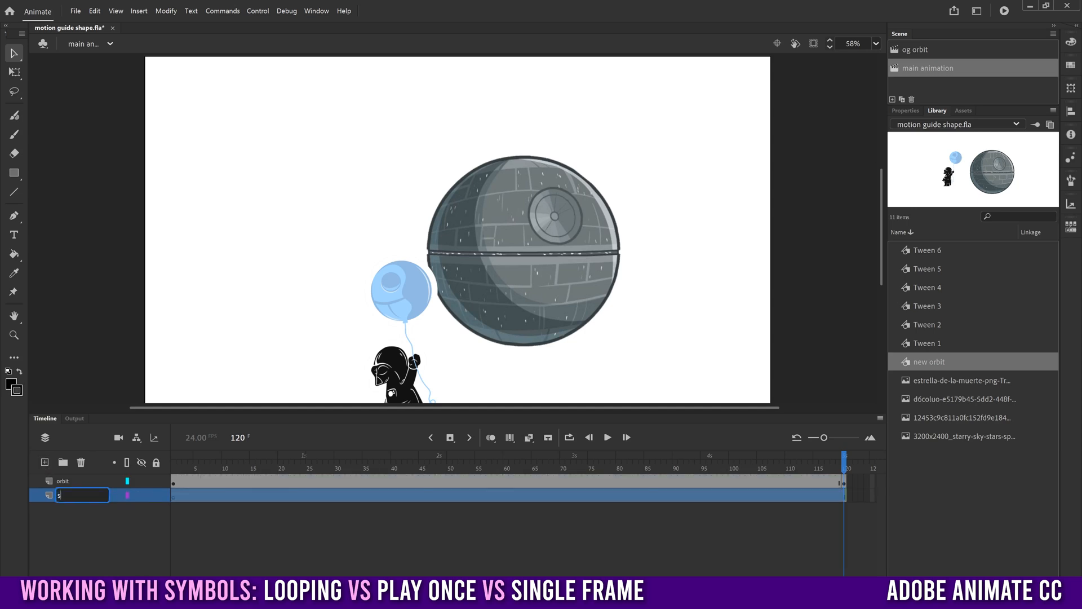
pyautogui.click(111, 536)
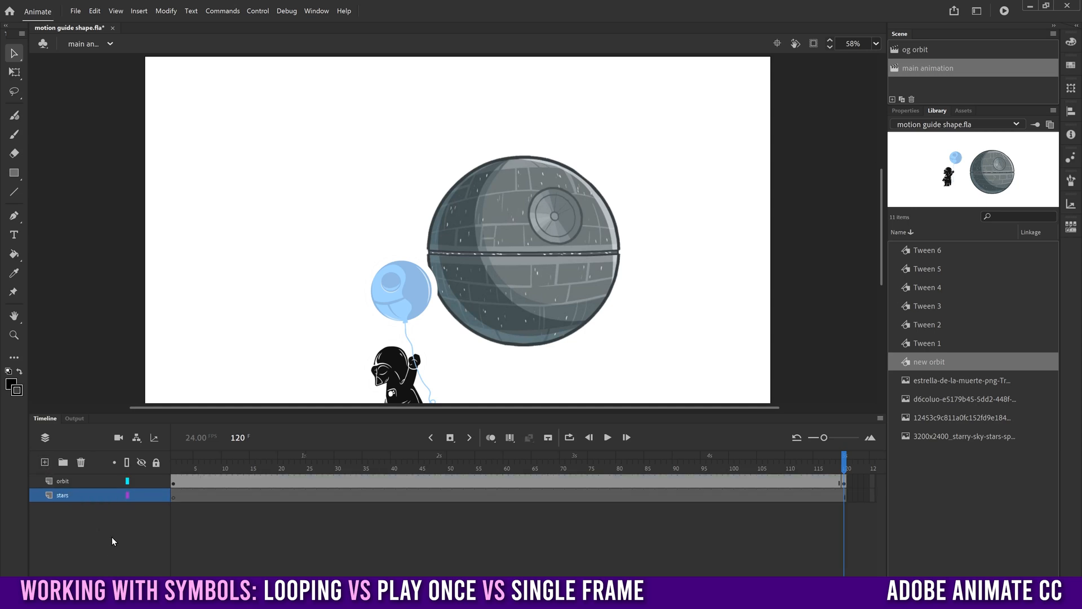
# Step: Place the starry sky bitmap from the library on the stage in the stars layer
pyautogui.click(69, 494)
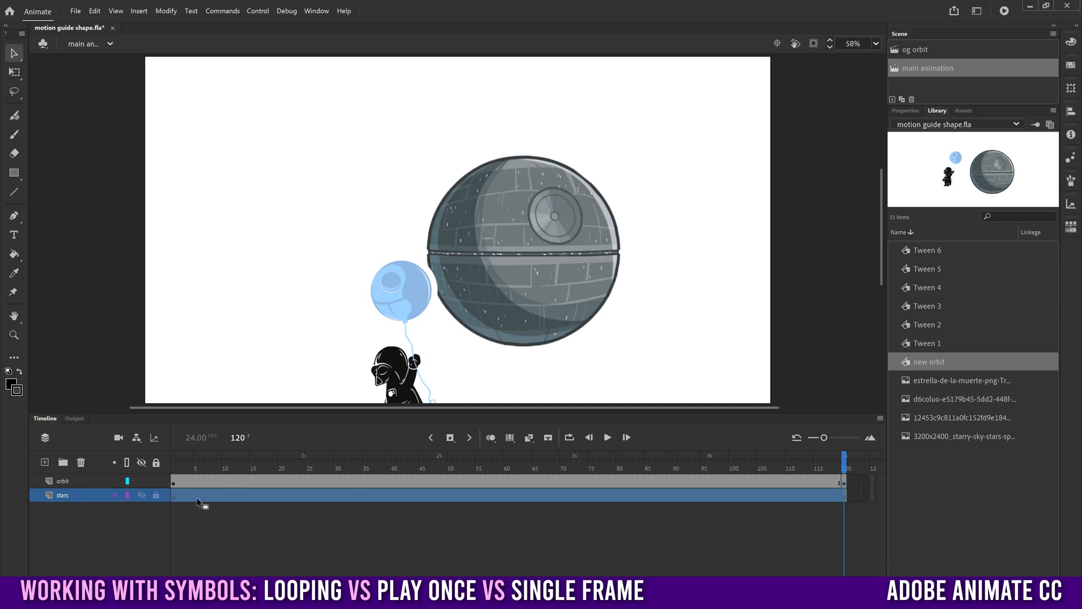
pyautogui.click(933, 385)
pyautogui.click(933, 399)
pyautogui.click(935, 416)
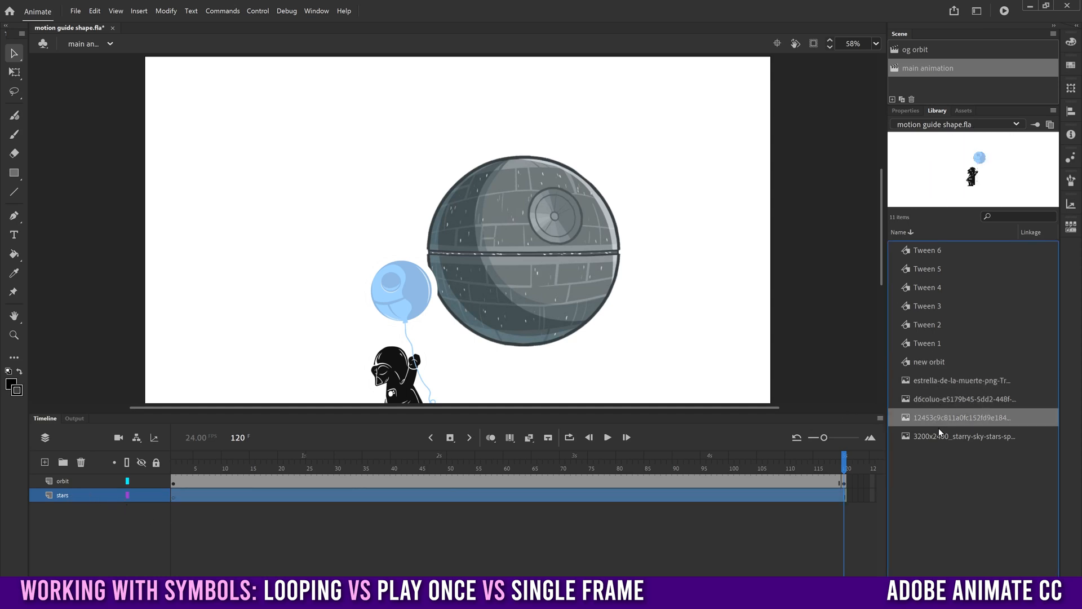
pyautogui.click(937, 432)
pyautogui.moveTo(907, 436); pyautogui.dragTo(488, 320)
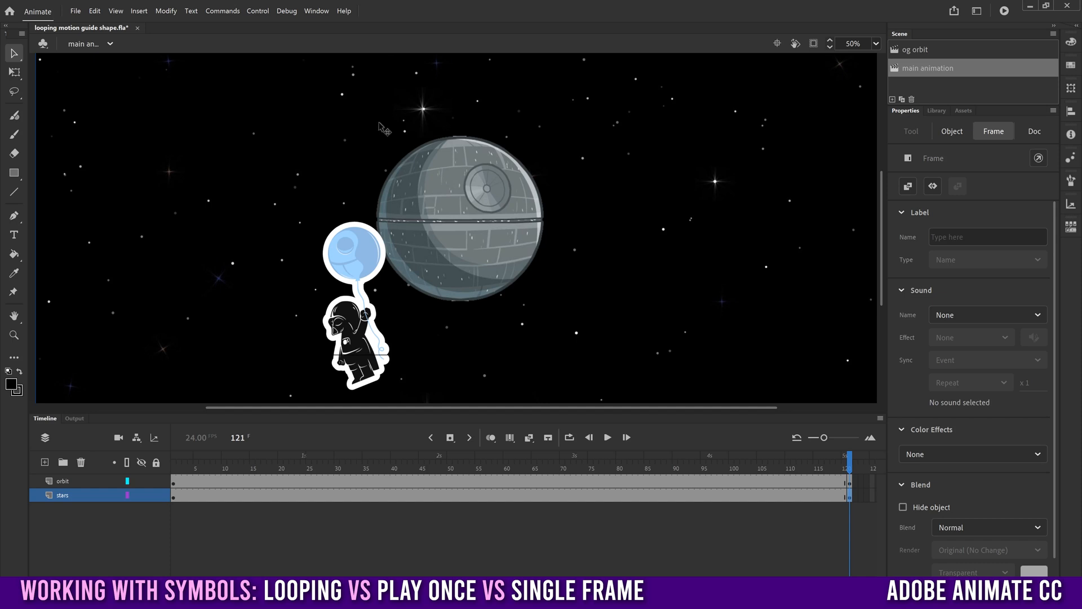
# Step: Make the stars layer visible in the og orbit scene and return to the main animation scene
pyautogui.click(443, 328)
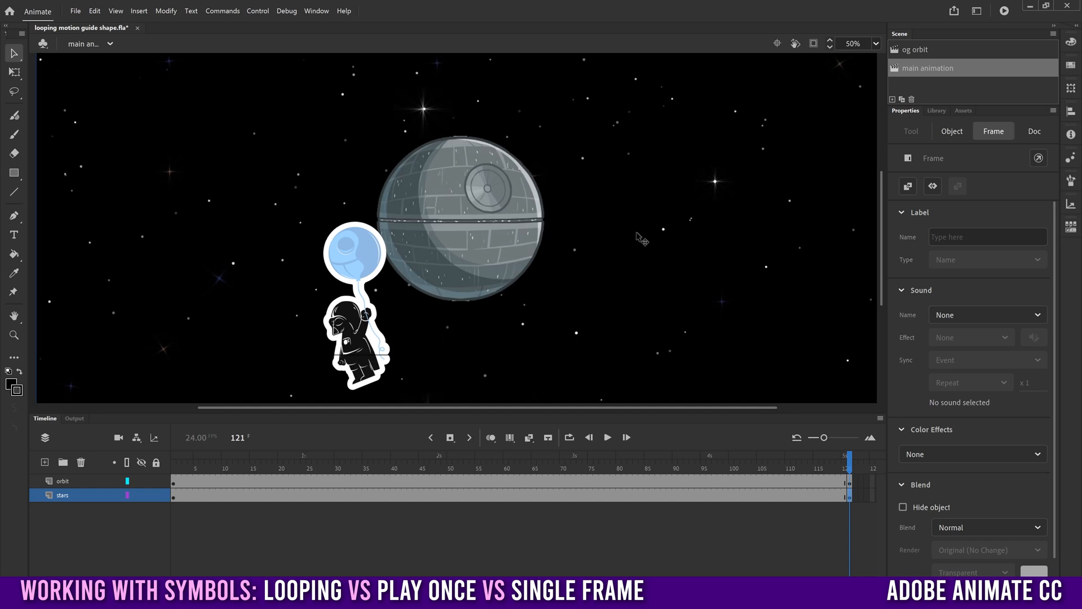
pyautogui.click(918, 52)
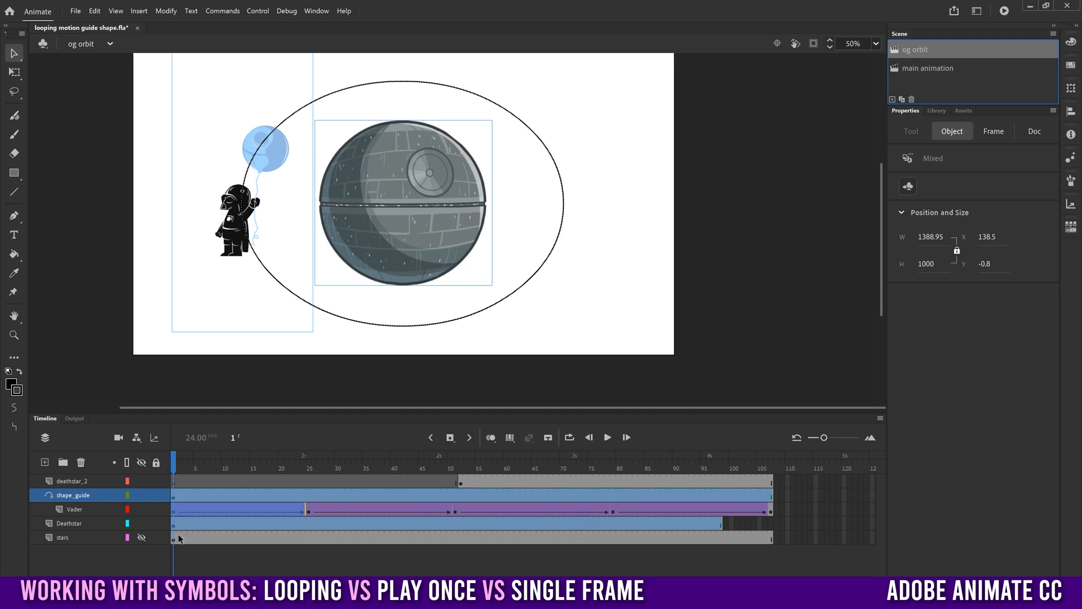
pyautogui.click(141, 539)
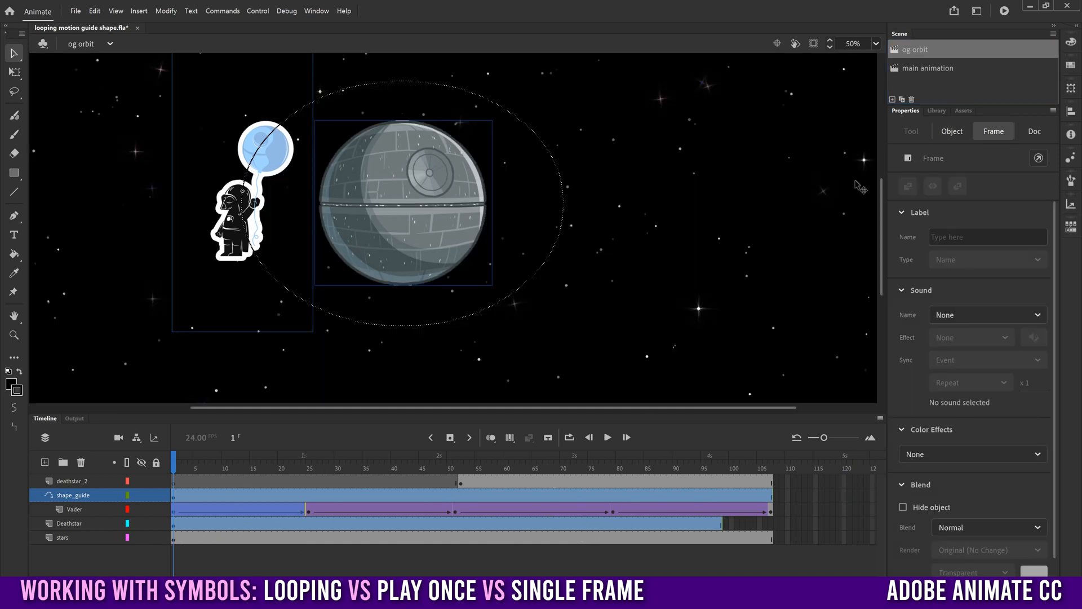
pyautogui.click(933, 70)
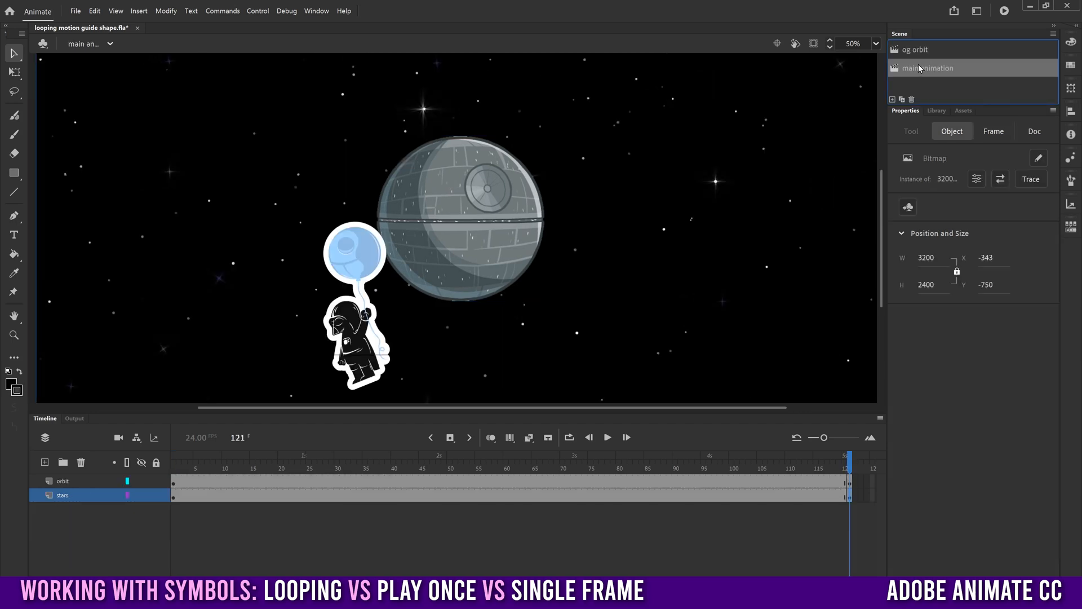
# Step: Open the orbit instance for in-place editing, scrub through its nested timeline and return to the main animation scene
pyautogui.press('q')
pyautogui.click(438, 223)
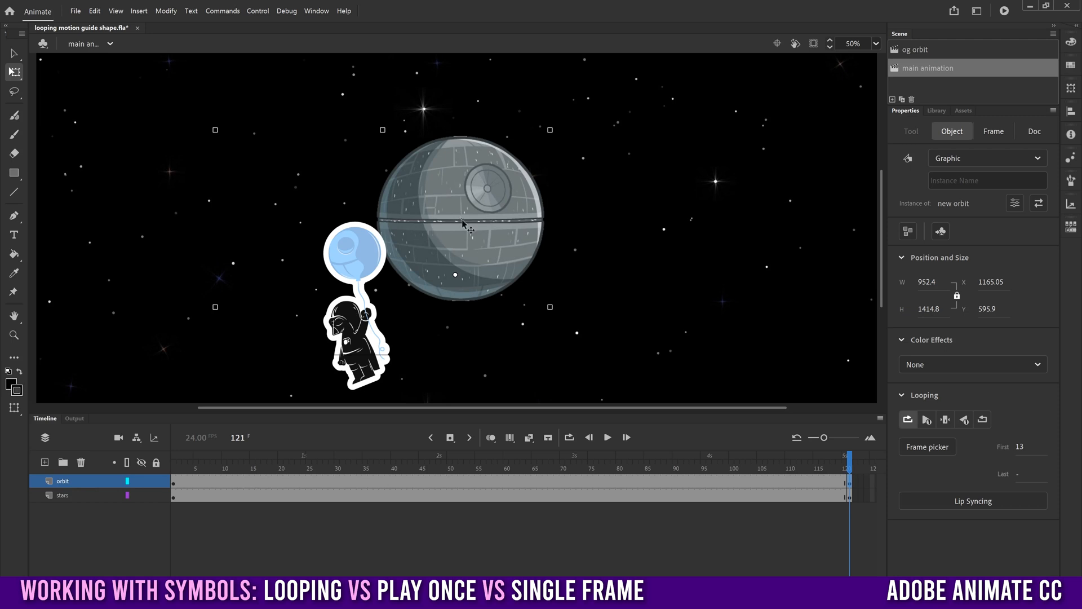
pyautogui.doubleClick(425, 213)
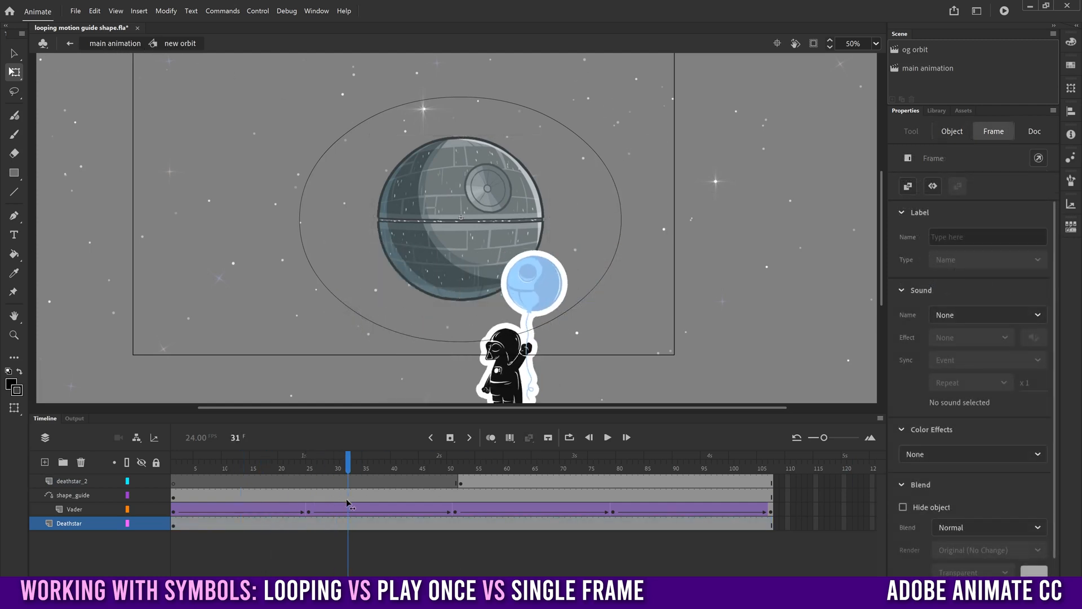
pyautogui.click(596, 522)
pyautogui.moveTo(607, 522); pyautogui.dragTo(486, 507)
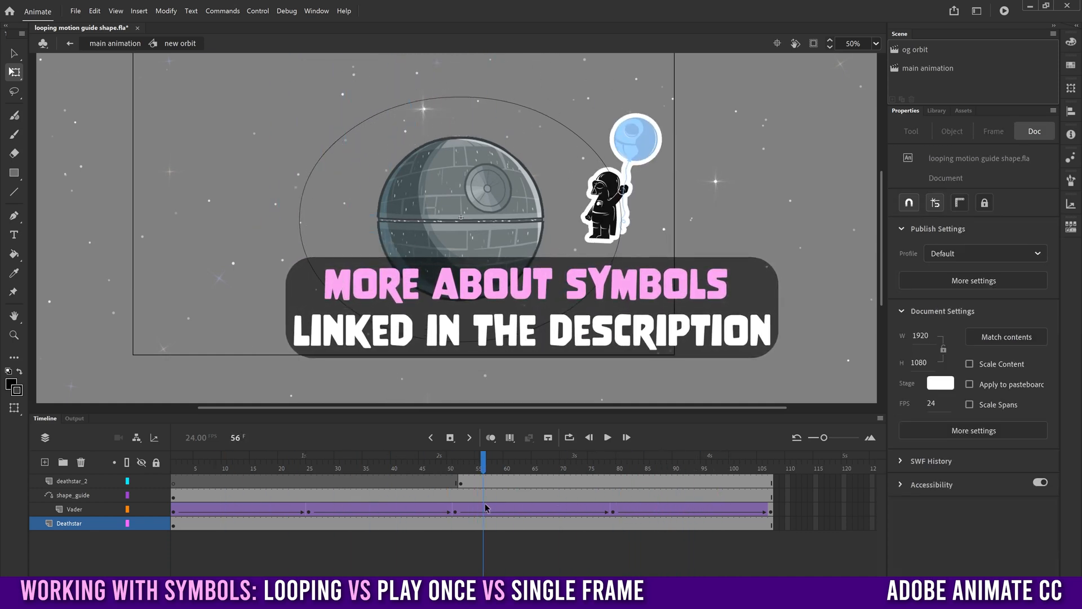
pyautogui.click(70, 44)
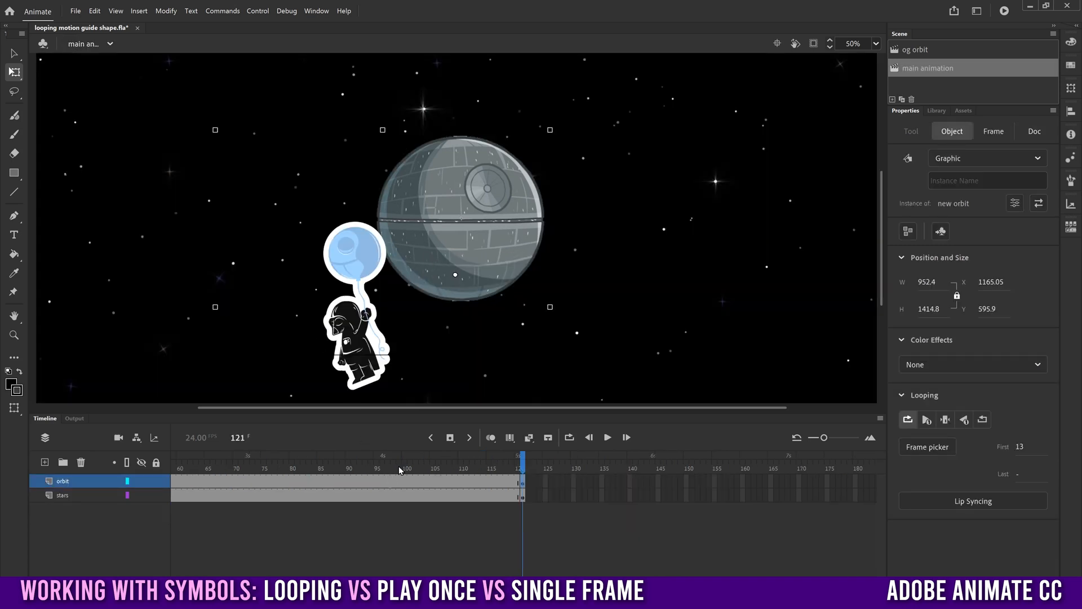
# Step: Open the new orbit symbol from the library to view its nested layers and return to the main animation scene
pyautogui.moveTo(825, 439); pyautogui.dragTo(832, 438)
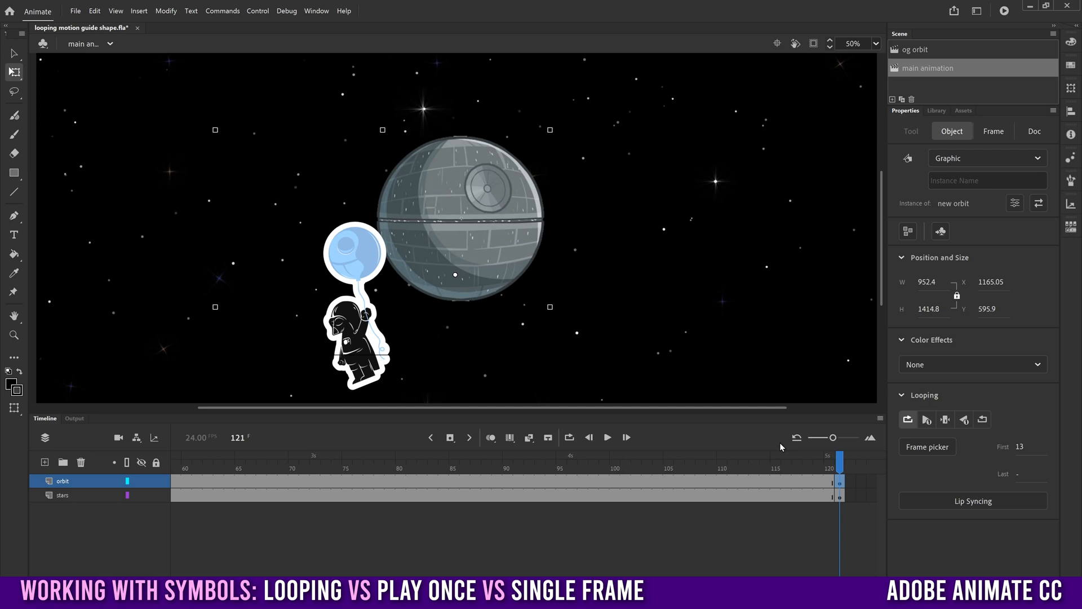
pyautogui.click(936, 111)
pyautogui.click(930, 363)
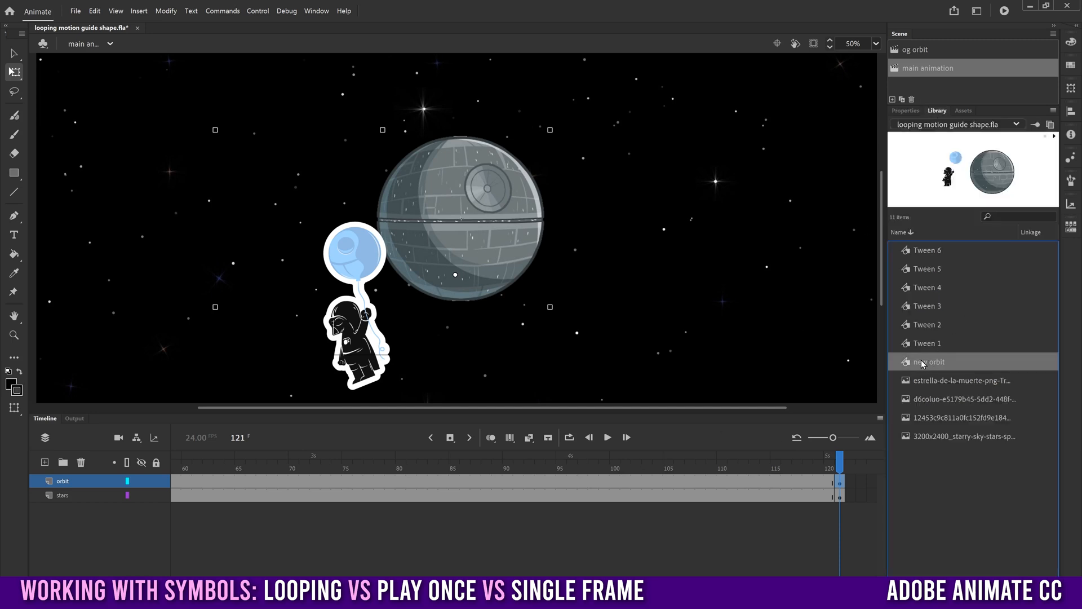
pyautogui.doubleClick(907, 364)
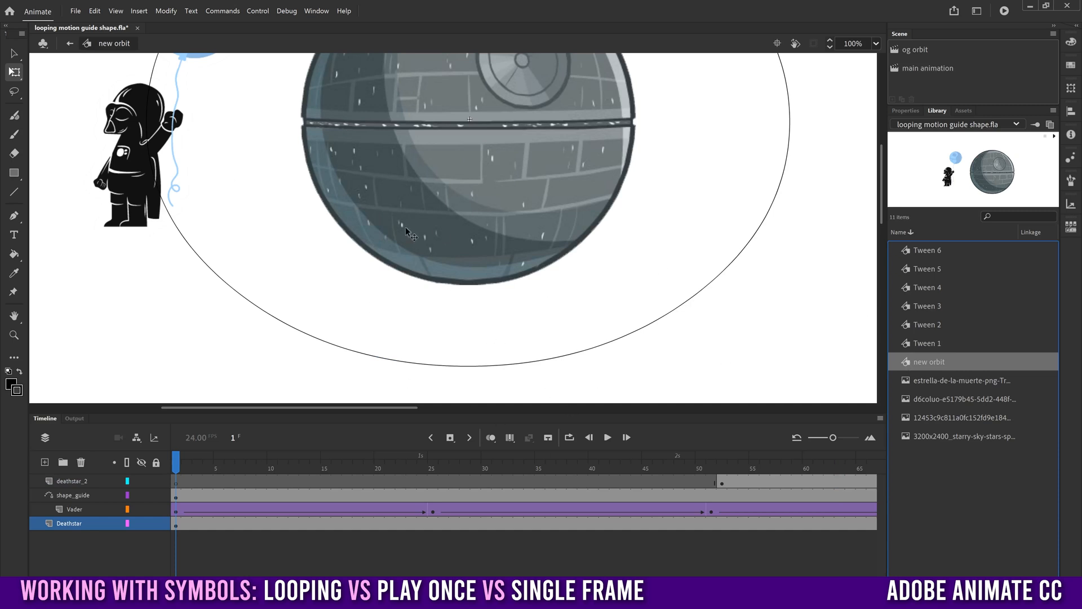
pyautogui.click(70, 44)
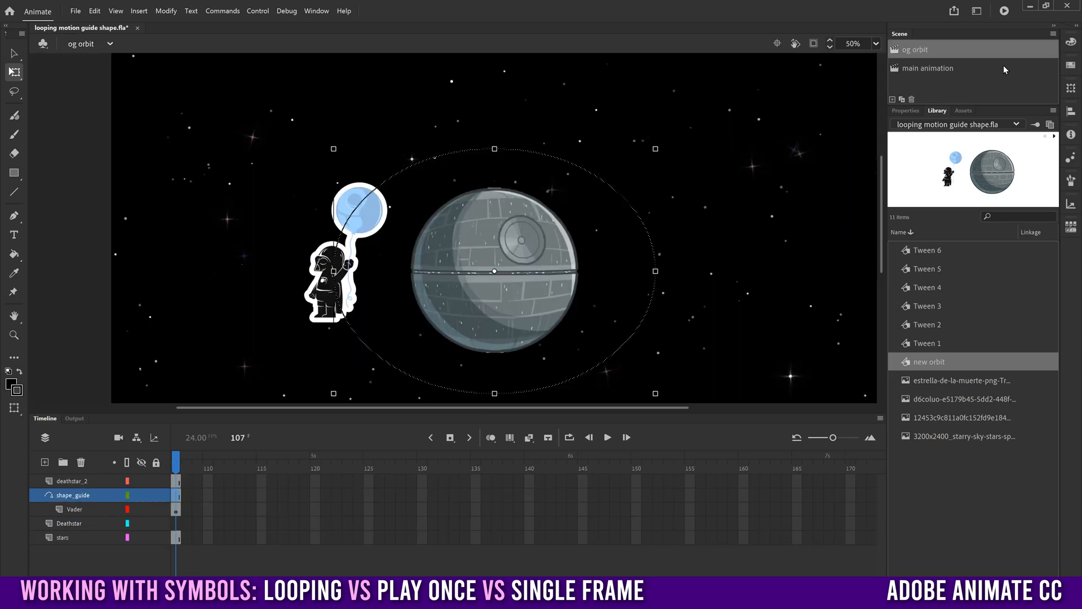
pyautogui.click(934, 66)
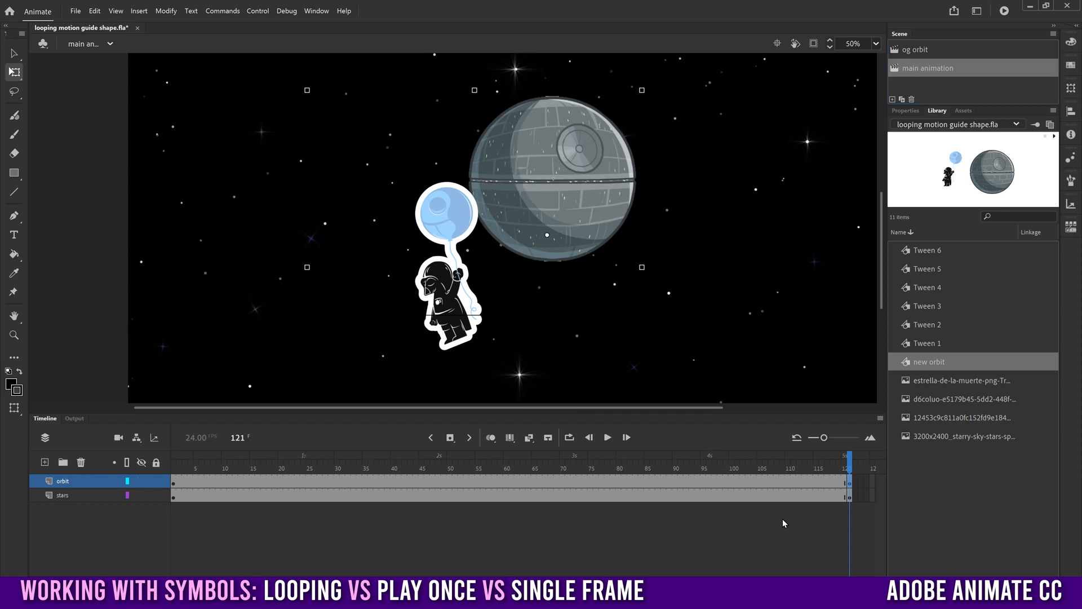
# Step: Check the object properties of the starry sky bitmap on the last stars keyframe and select the orbit symbol on the stage
pyautogui.click(850, 498)
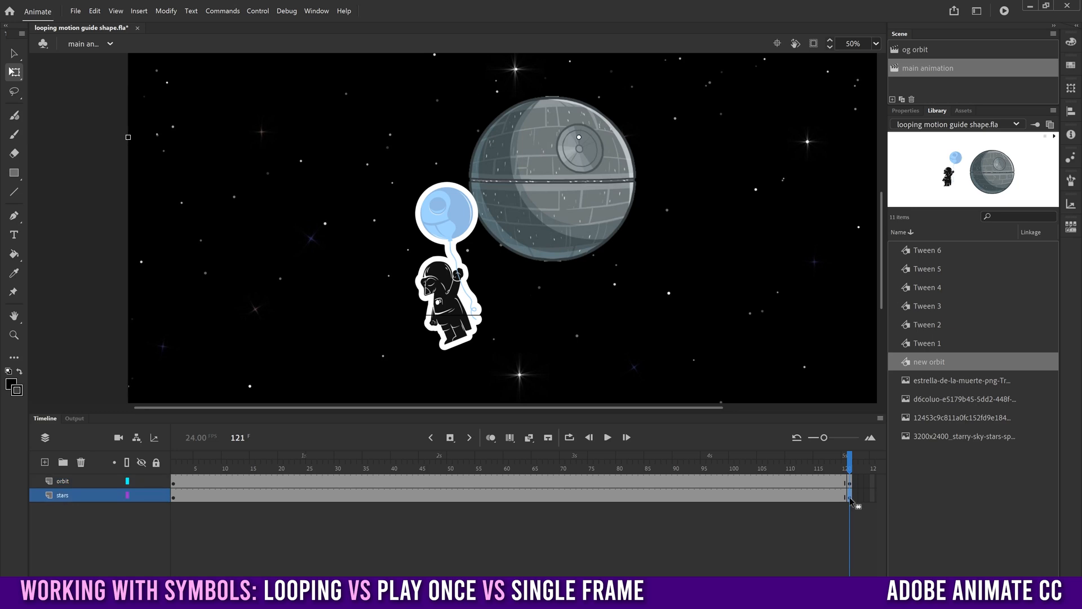
pyautogui.click(905, 111)
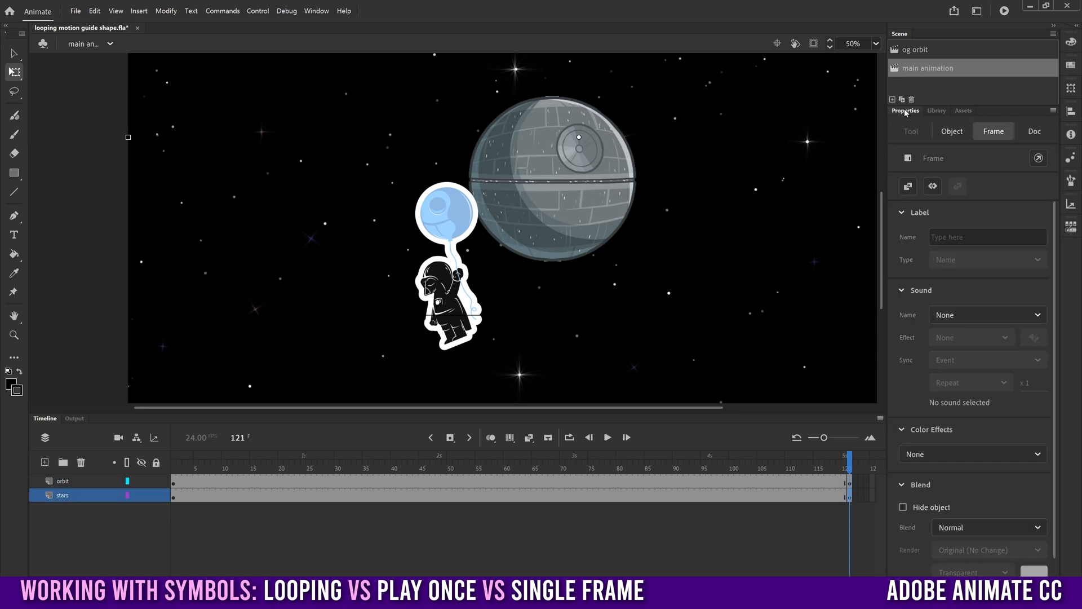
pyautogui.click(952, 132)
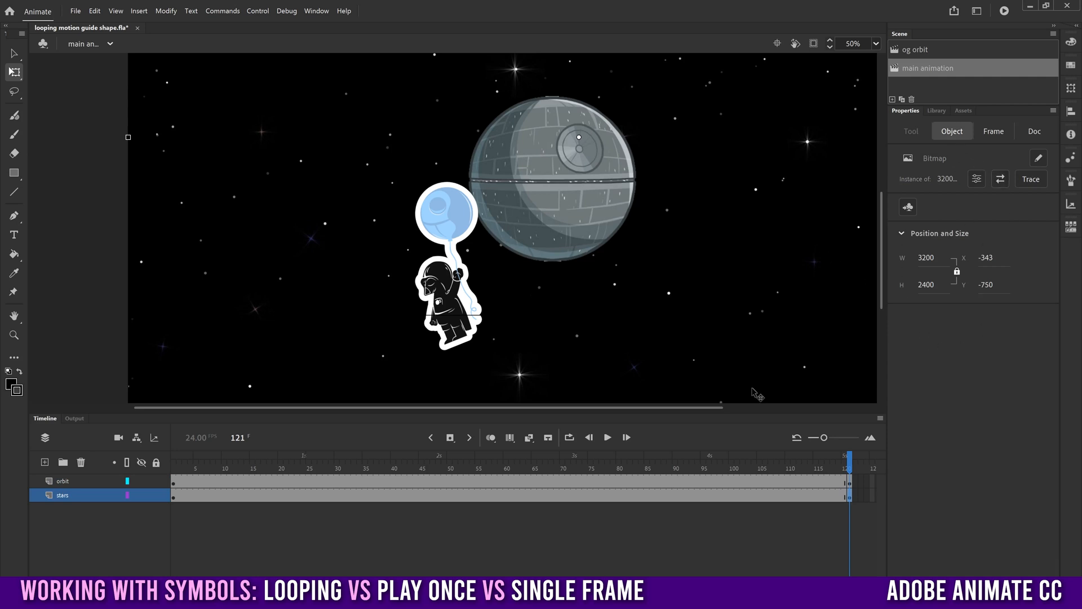
pyautogui.click(526, 190)
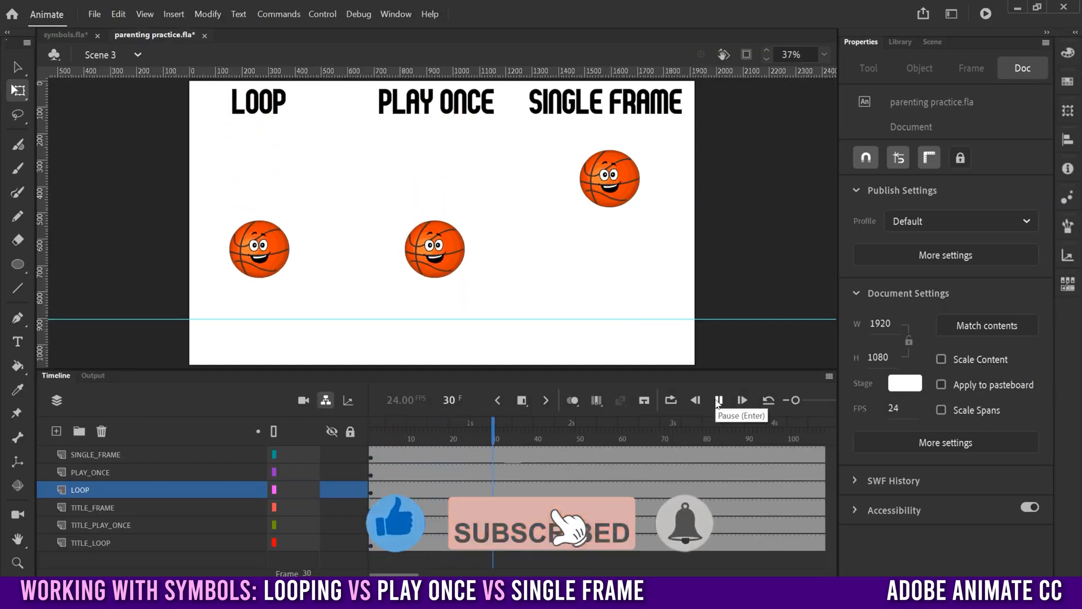
# Step: Stop the Scene 3 playback and set the ball under the LOOP title to play its graphic in a loop
pyautogui.click(718, 400)
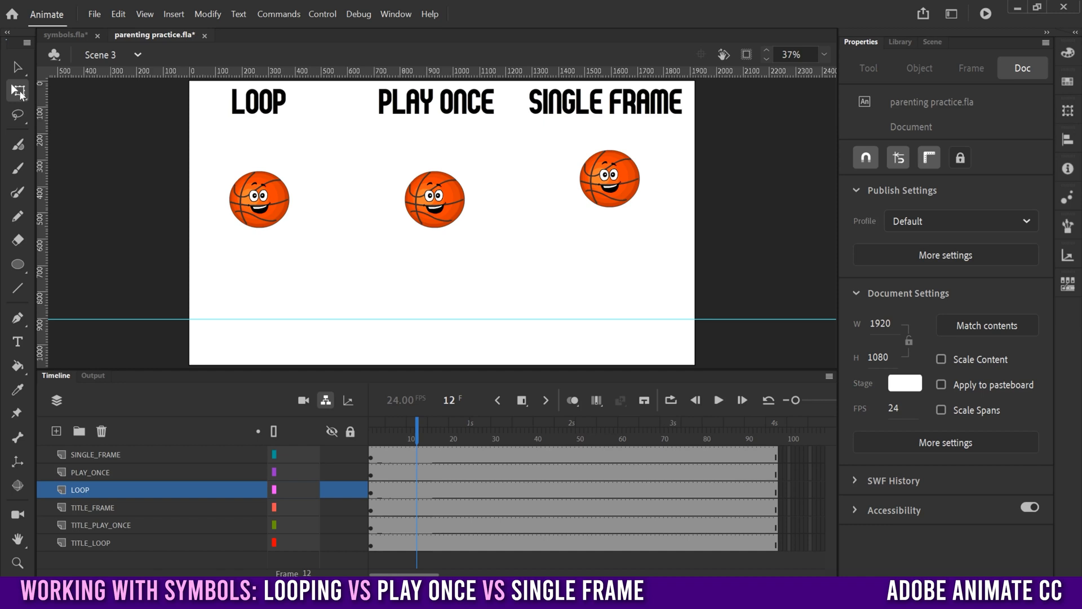
pyautogui.click(276, 203)
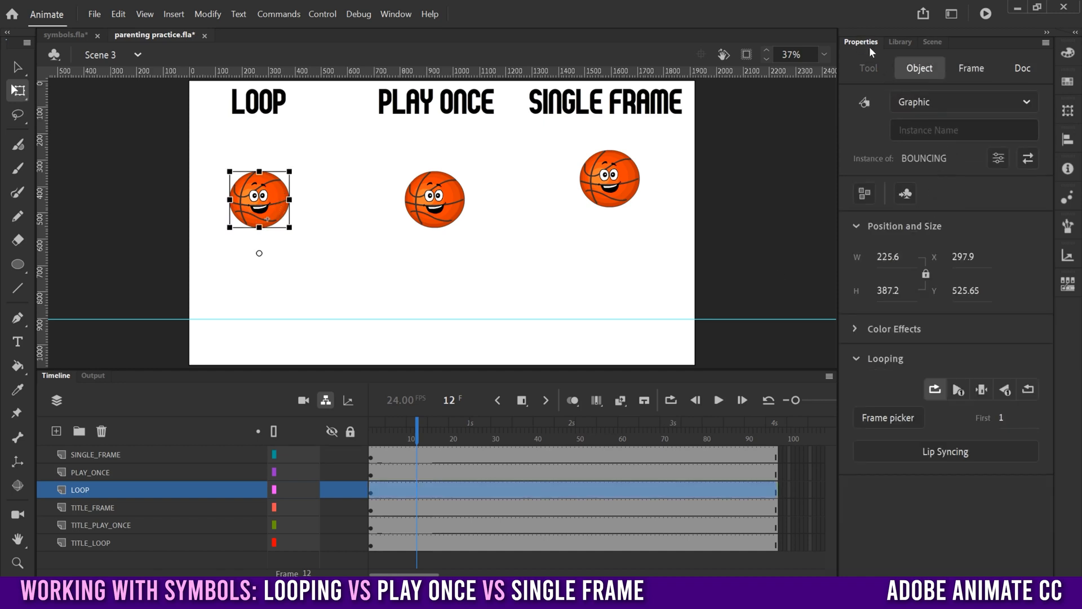
pyautogui.click(934, 390)
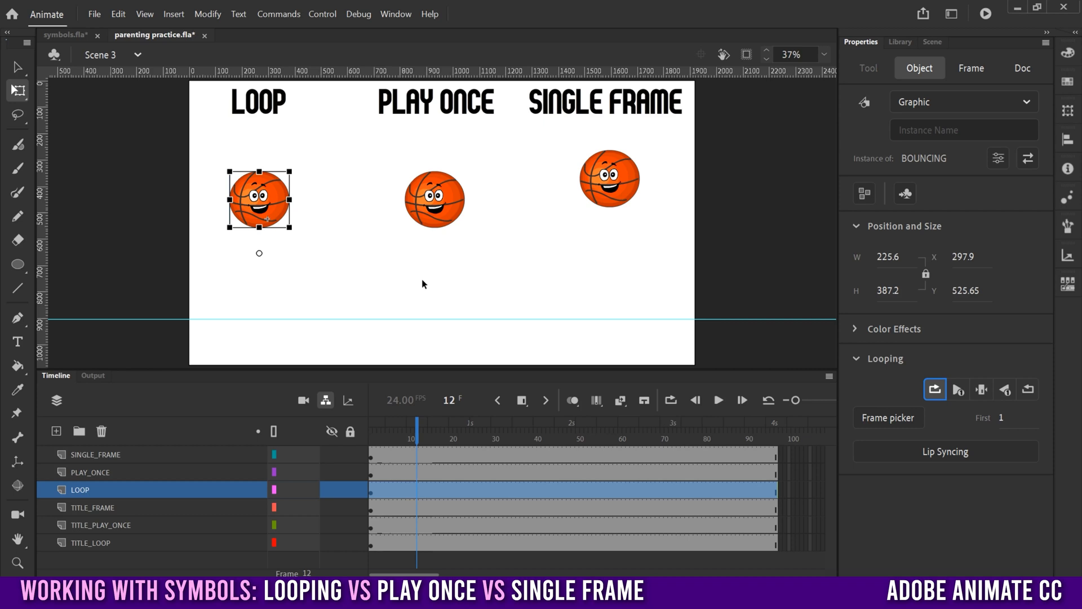
# Step: Scrub the BOUNCING symbol's nested animation to frame 48, return to Scene 3 and play the scene from frame 1
pyautogui.doubleClick(270, 191)
pyautogui.moveTo(386, 439); pyautogui.dragTo(570, 443)
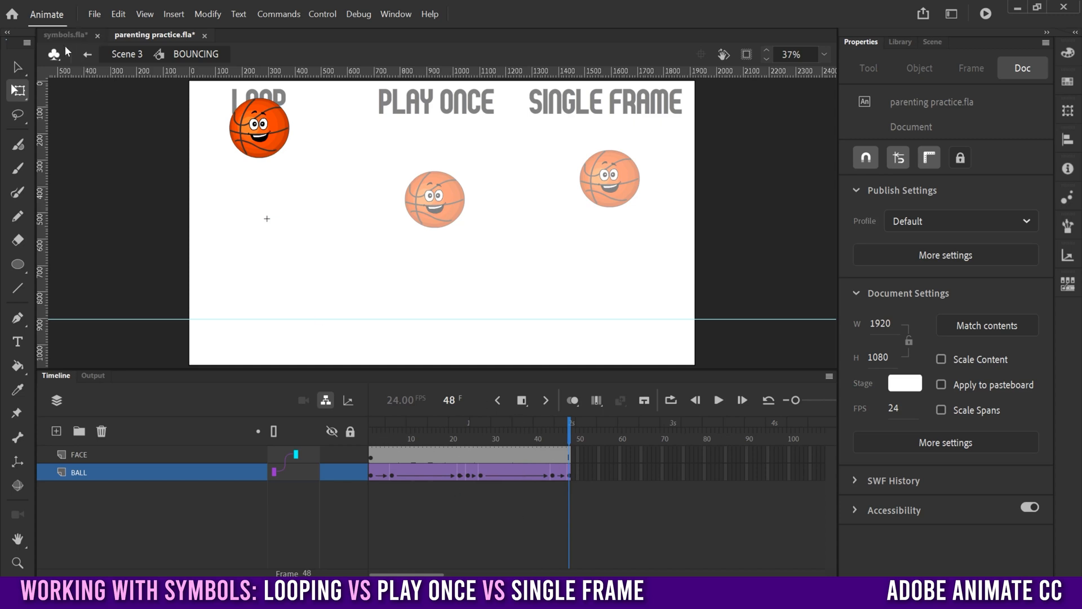
pyautogui.click(87, 57)
pyautogui.moveTo(492, 440); pyautogui.dragTo(362, 441)
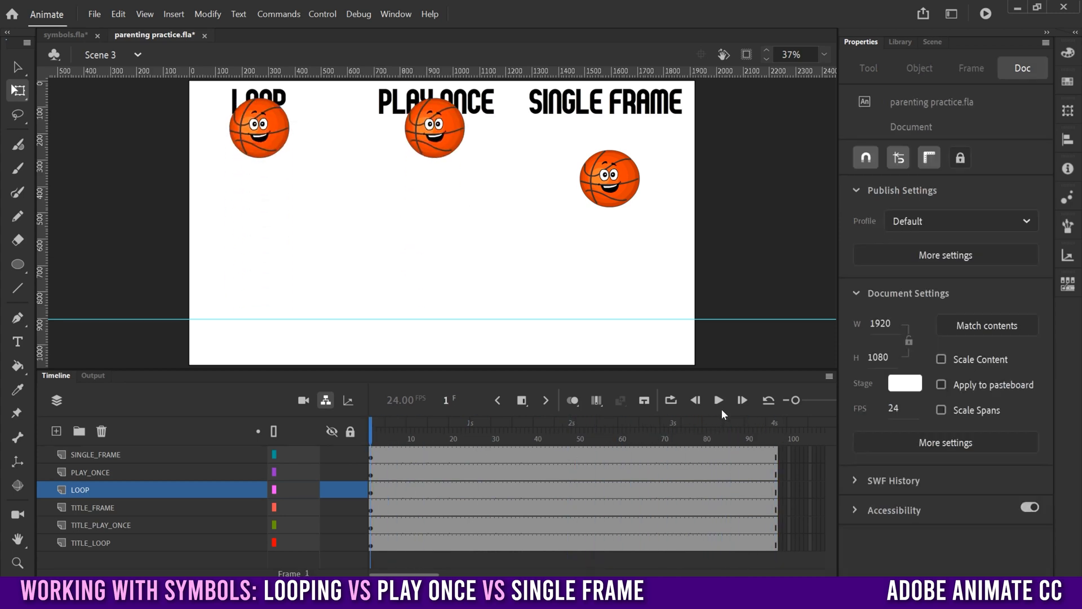
pyautogui.click(718, 401)
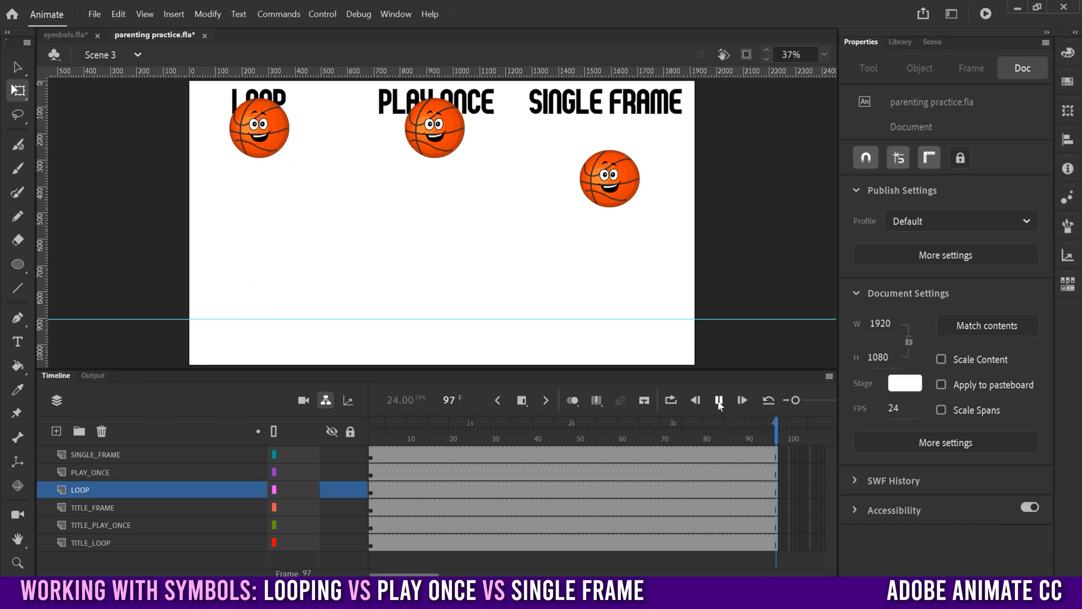
# Step: Extend all six Scene 3 layers with frames to the 8-second mark and scrub back through the timeline
pyautogui.moveTo(415, 575); pyautogui.dragTo(500, 562)
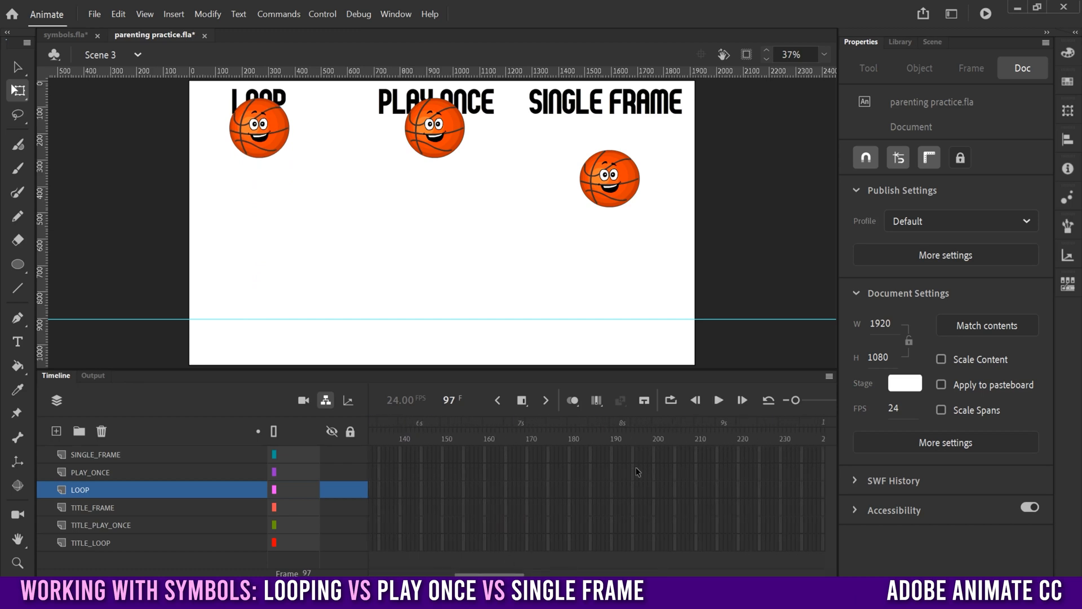
pyautogui.moveTo(624, 485); pyautogui.dragTo(623, 543)
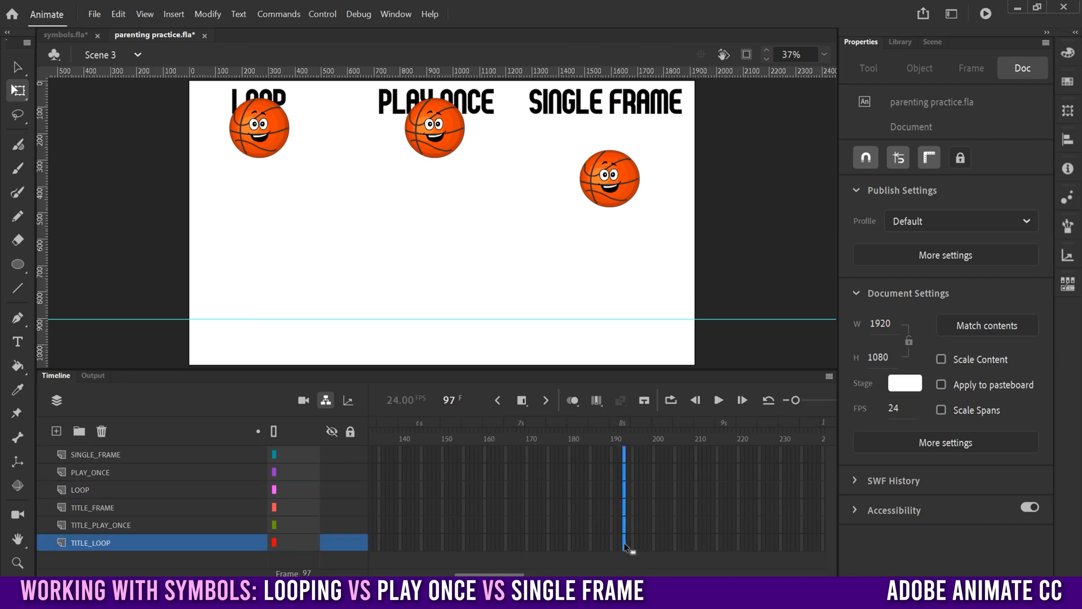
pyautogui.click(522, 402)
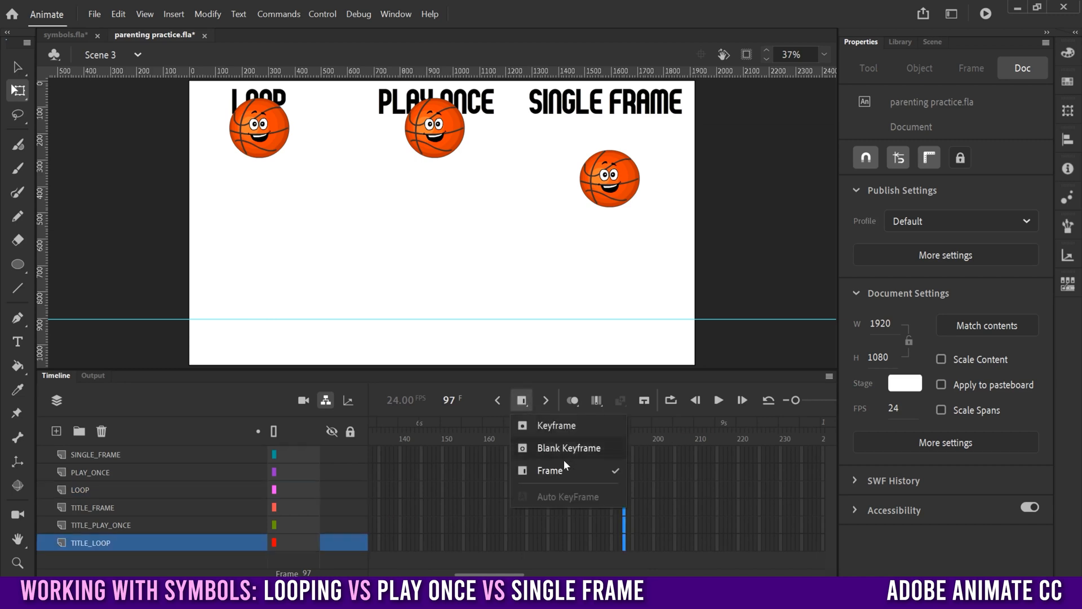
pyautogui.click(552, 470)
pyautogui.moveTo(601, 439); pyautogui.dragTo(107, 437)
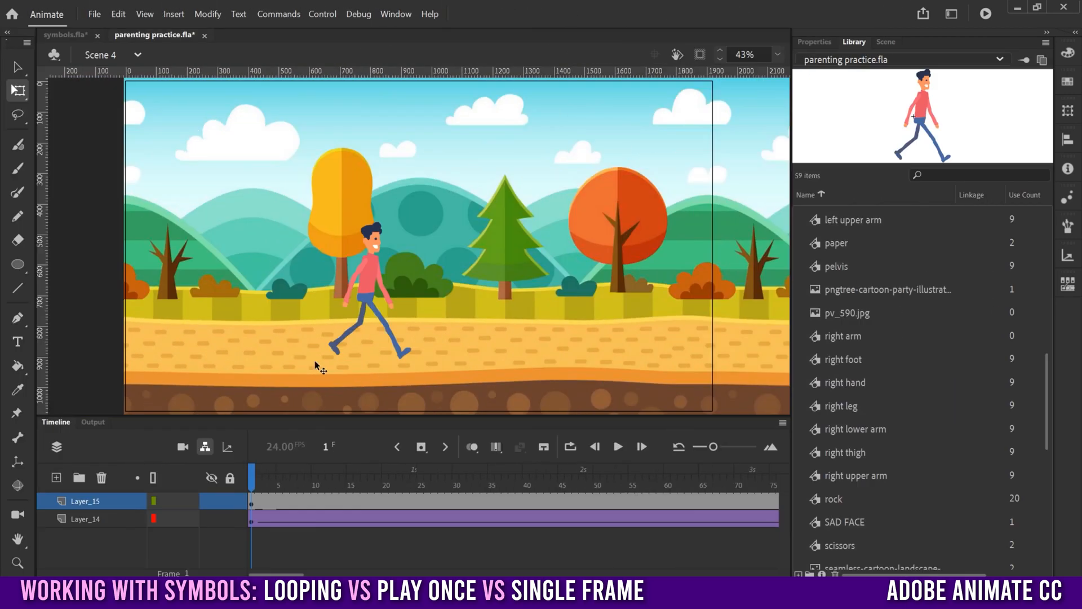
# Step: Play the animation inside the walking cycle symbol, return to the first frame of Scene 4 and play the whole scene
pyautogui.click(368, 276)
pyautogui.doubleClick(367, 274)
pyautogui.click(618, 446)
pyautogui.click(618, 447)
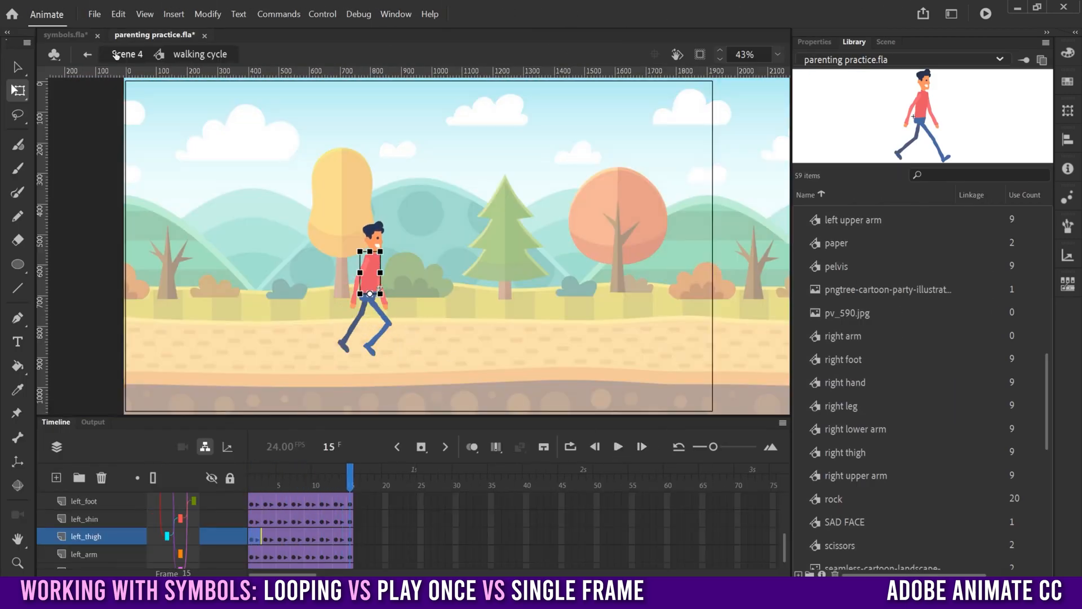
pyautogui.click(88, 54)
pyautogui.moveTo(306, 485); pyautogui.dragTo(210, 475)
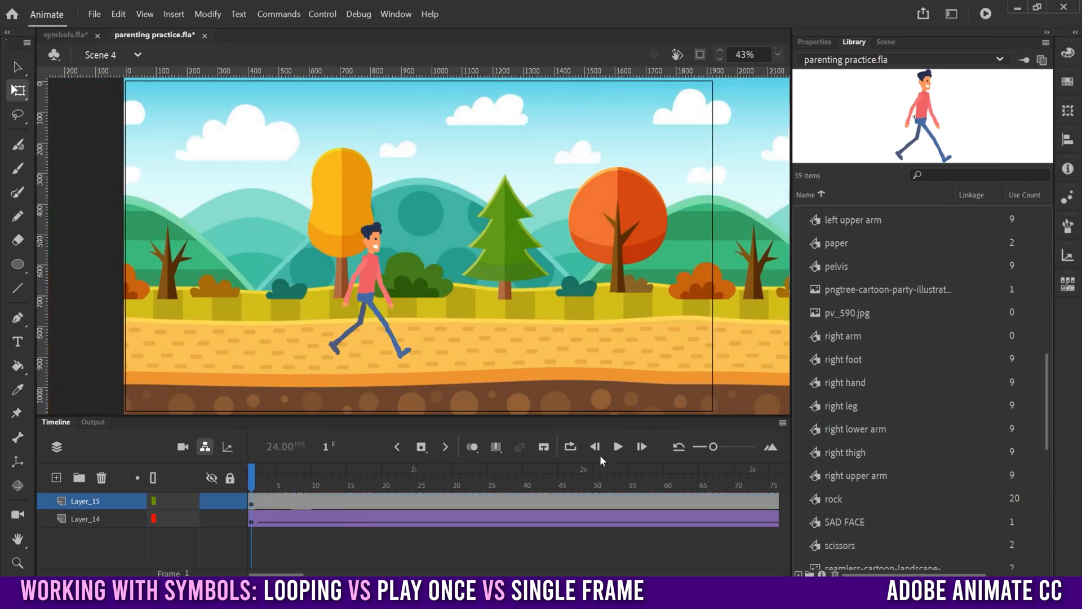
pyautogui.click(619, 446)
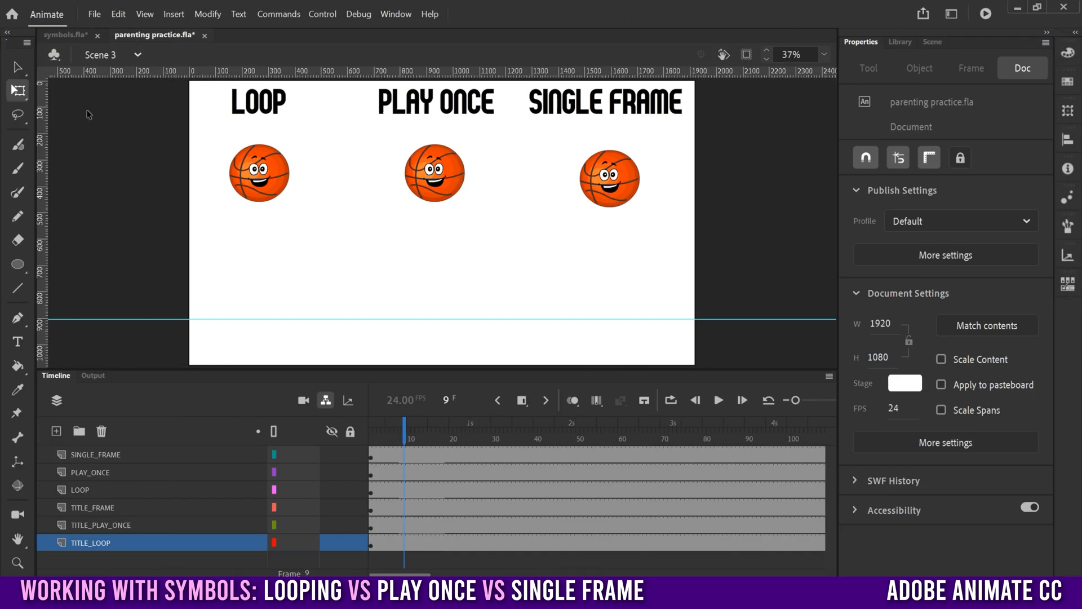
# Step: Set the Scene 3 ball under the PLAY ONCE title to play its graphic once
pyautogui.click(448, 171)
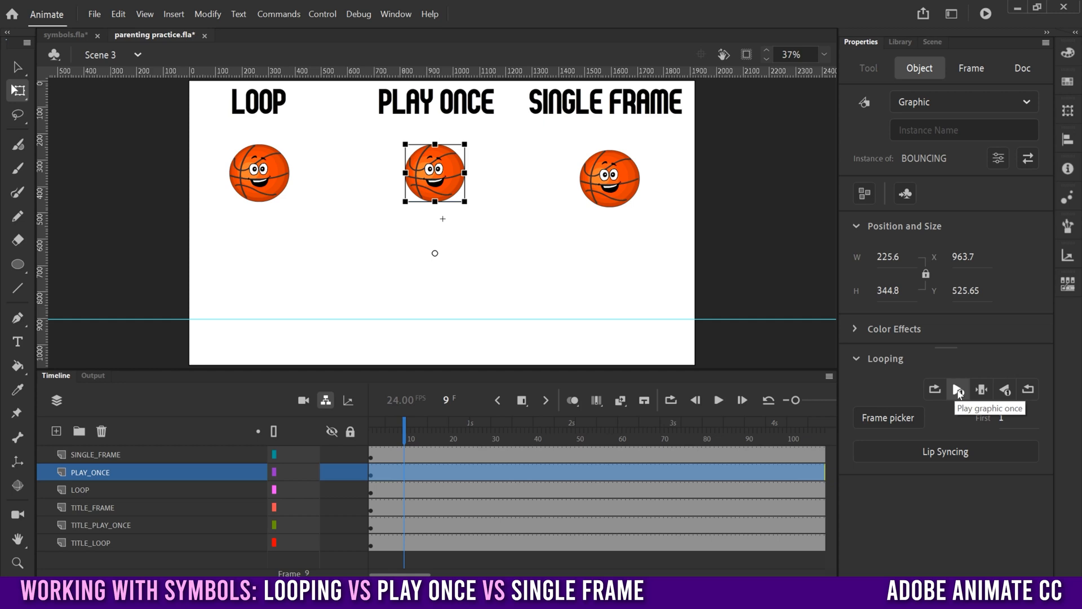
pyautogui.click(958, 390)
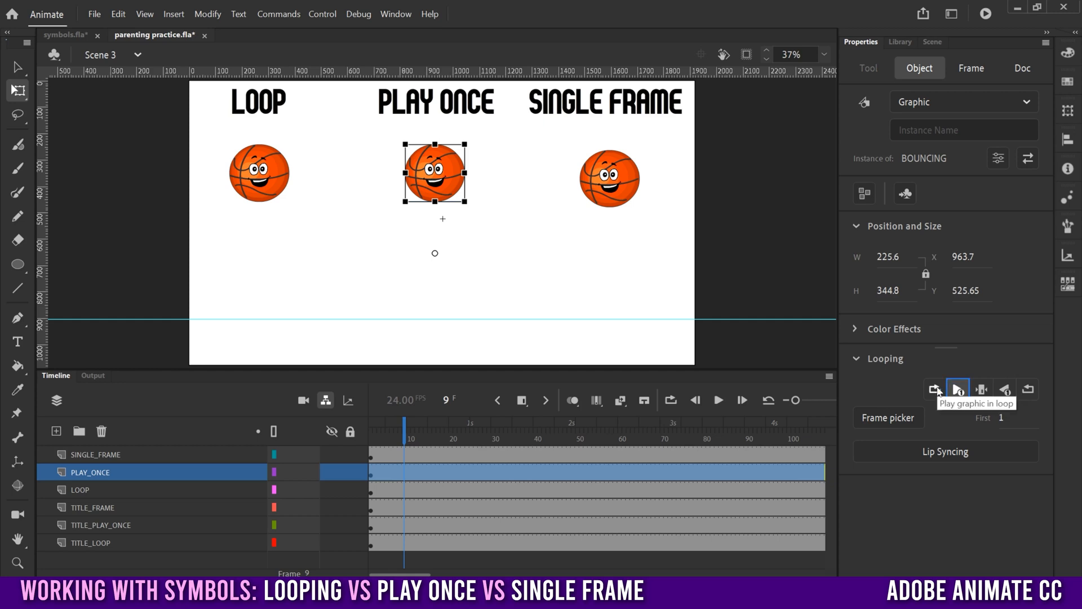
# Step: Scrub the PLAY ONCE ball's nested animation to frame 48, return to Scene 3 and play the scene from frame 1
pyautogui.doubleClick(451, 165)
pyautogui.moveTo(404, 437); pyautogui.dragTo(570, 438)
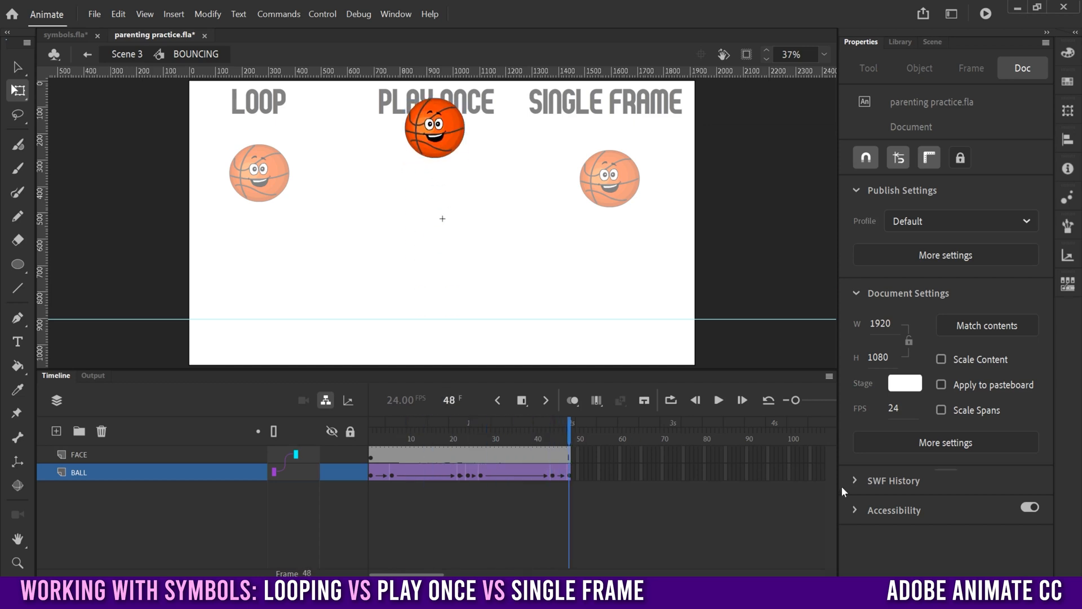
pyautogui.click(87, 54)
pyautogui.moveTo(569, 438); pyautogui.dragTo(371, 439)
pyautogui.click(720, 400)
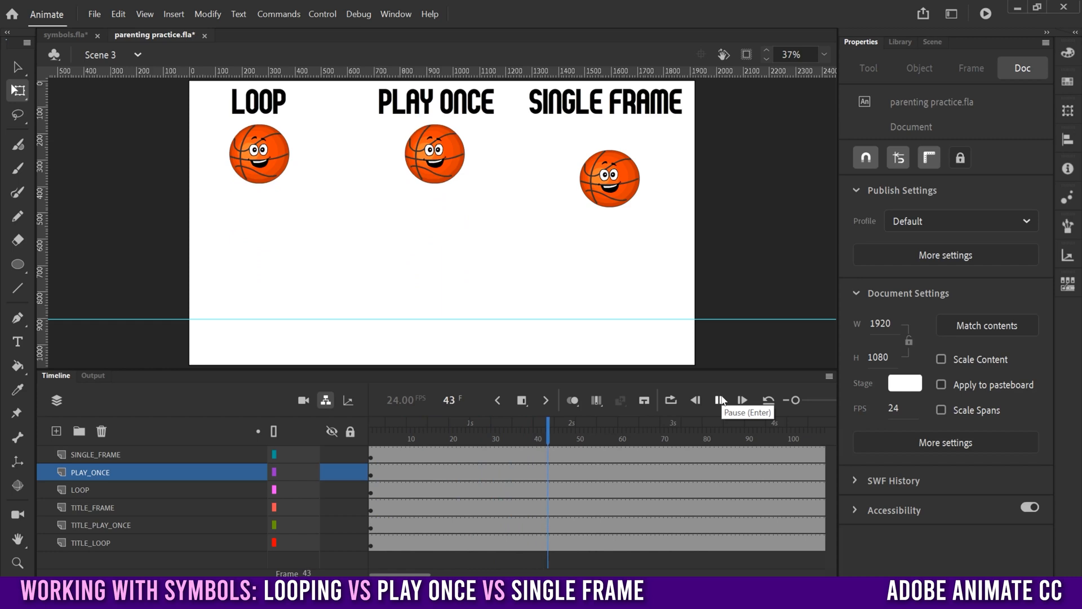
pyautogui.click(721, 400)
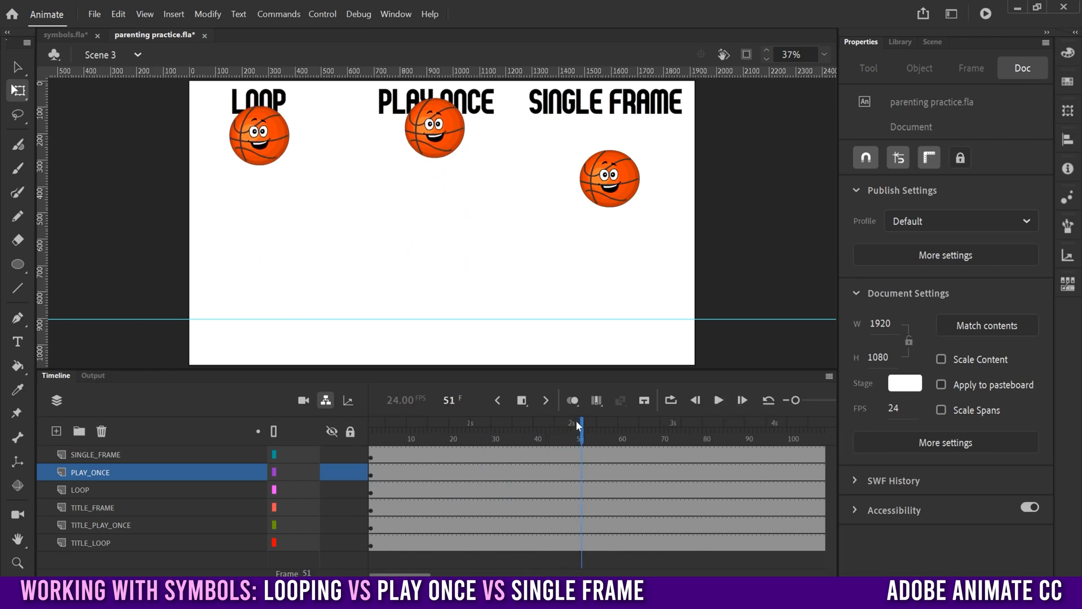
# Step: Insert blank keyframes at frame 49 of the BOUNCING symbol's FACE and BALL layers, and replay Scene 3 from frame 1
pyautogui.doubleClick(450, 122)
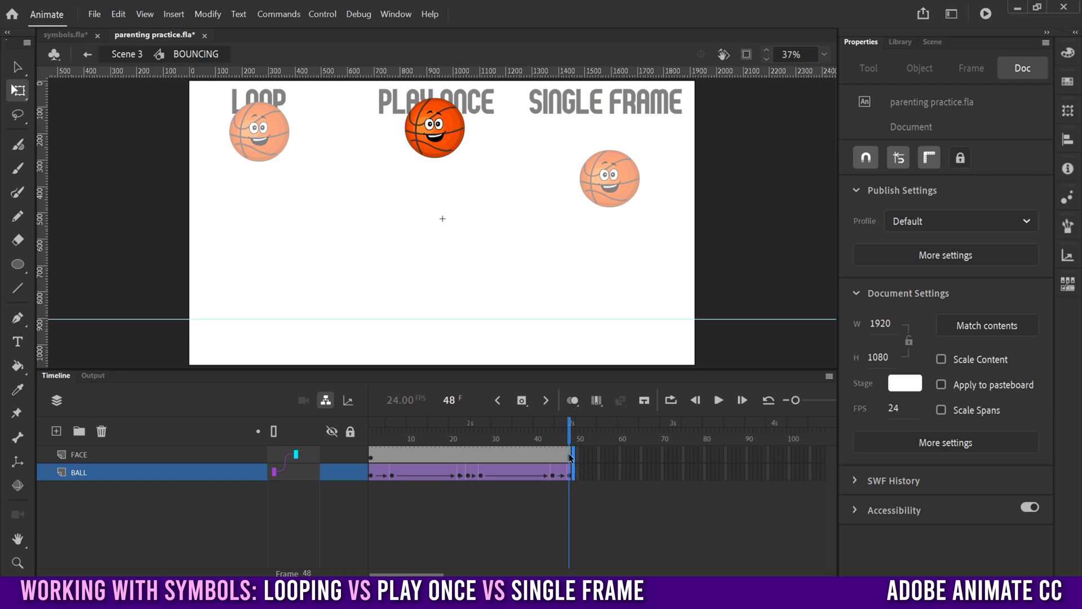
pyautogui.click(522, 401)
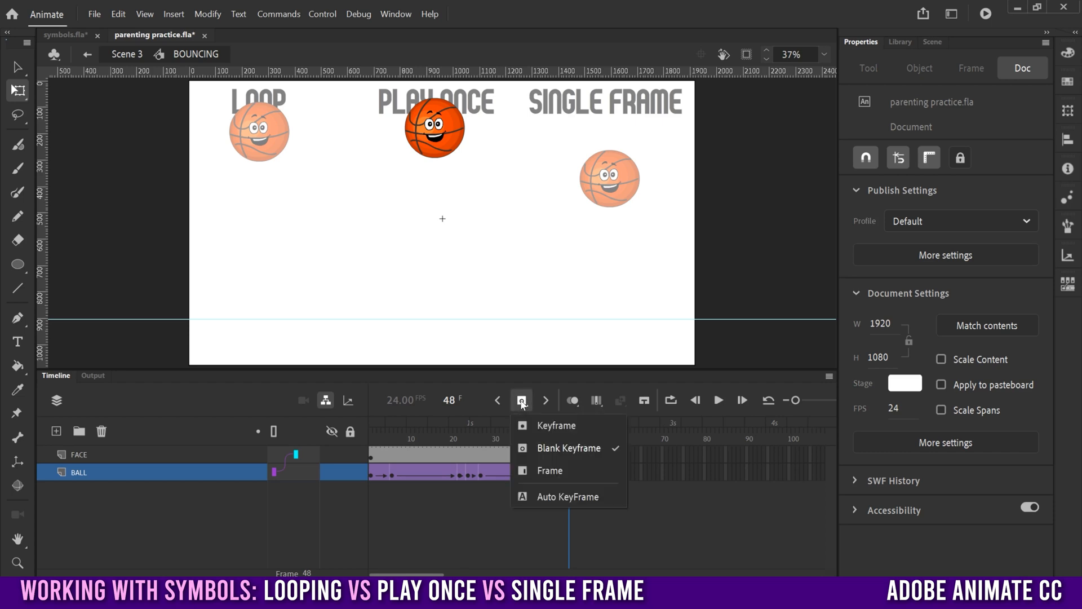
pyautogui.click(584, 449)
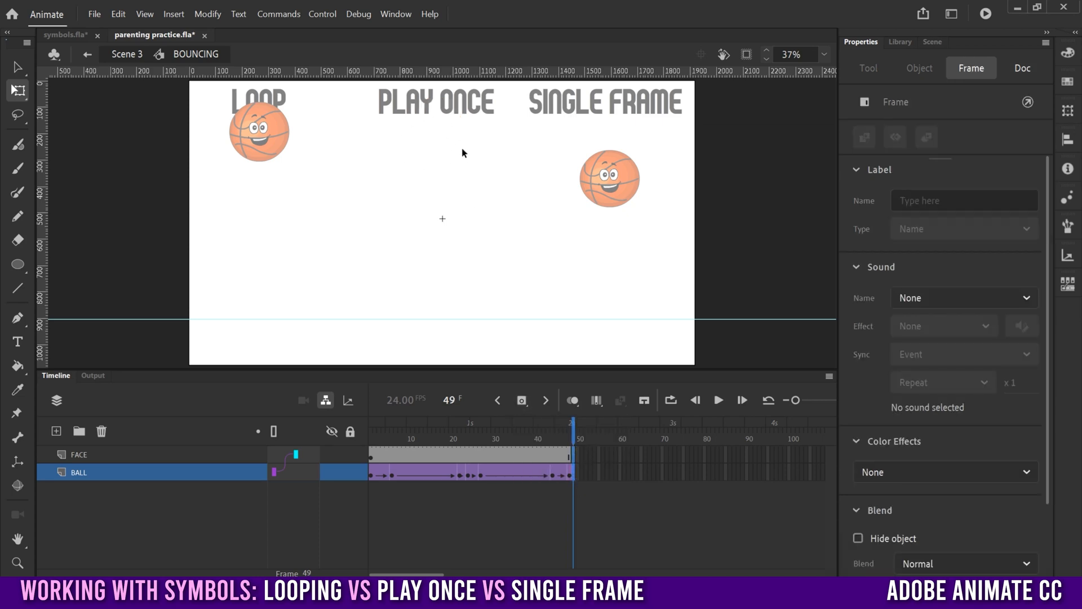
pyautogui.click(87, 55)
pyautogui.moveTo(512, 427); pyautogui.dragTo(341, 432)
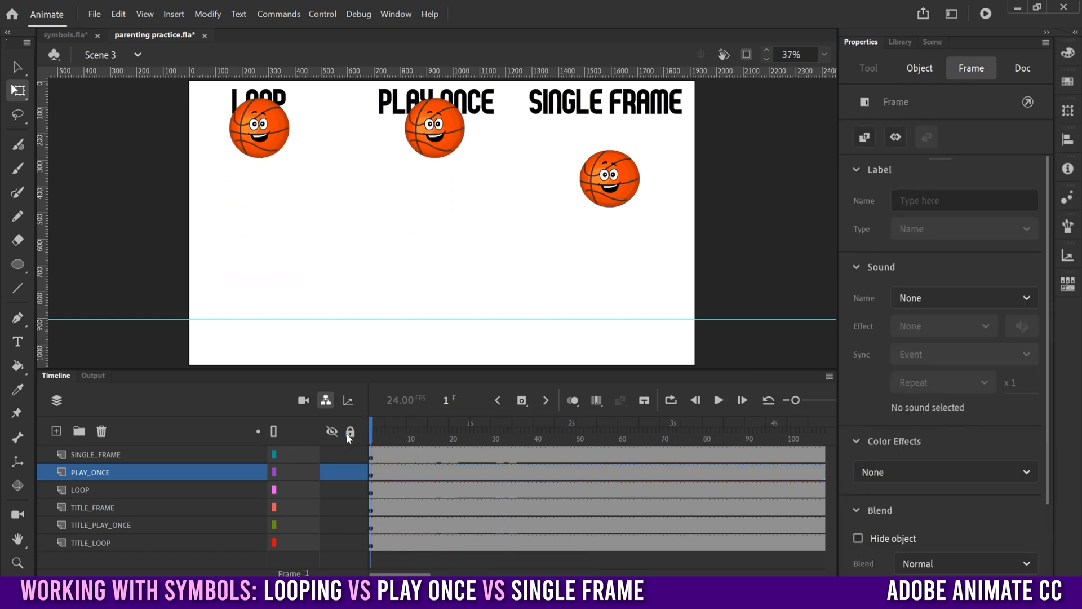
pyautogui.click(718, 400)
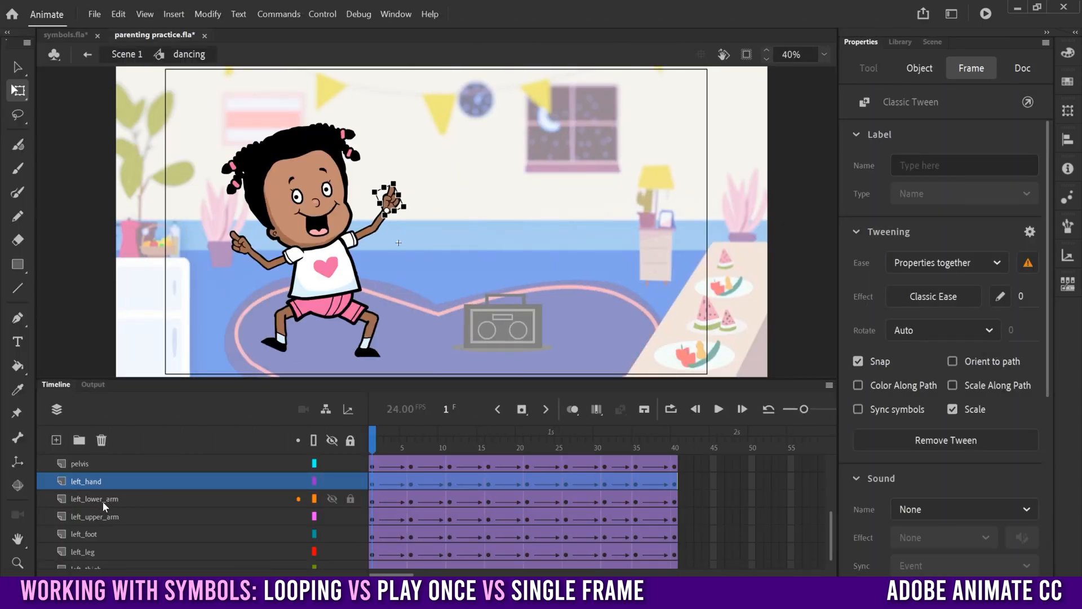
# Step: Examine the left arm and foot layers inside the dancing symbol and browse its body-part symbols in the Library
pyautogui.click(103, 501)
pyautogui.click(100, 516)
pyautogui.click(104, 535)
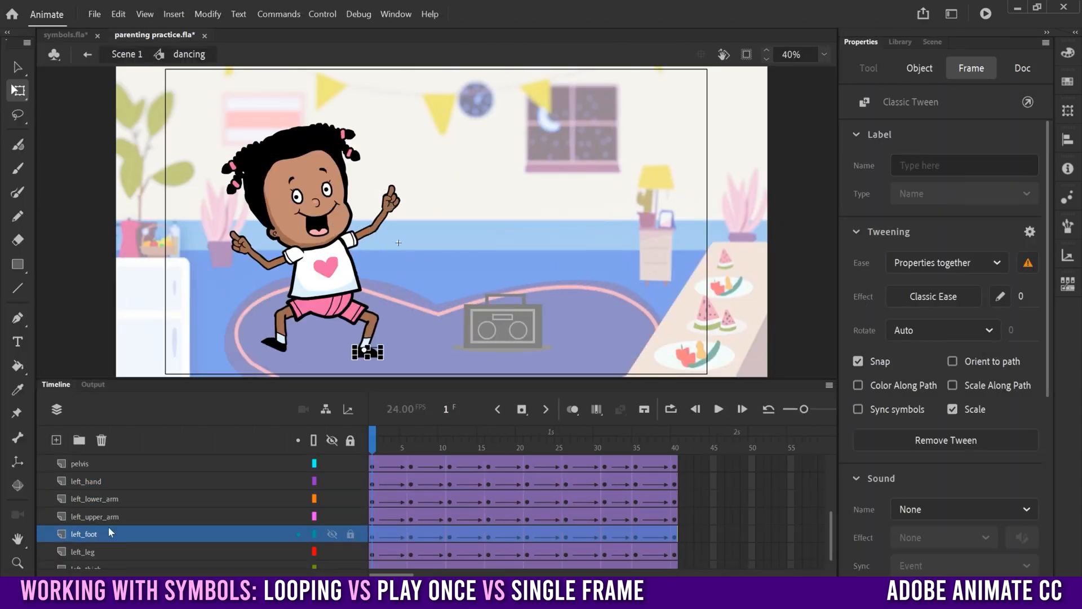
pyautogui.click(102, 498)
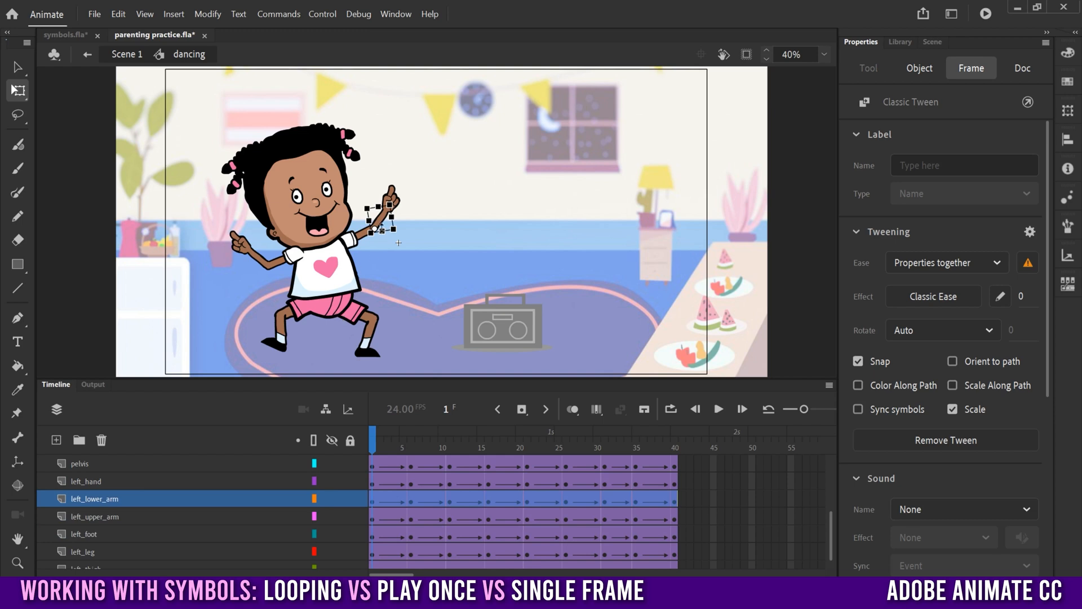
pyautogui.click(900, 41)
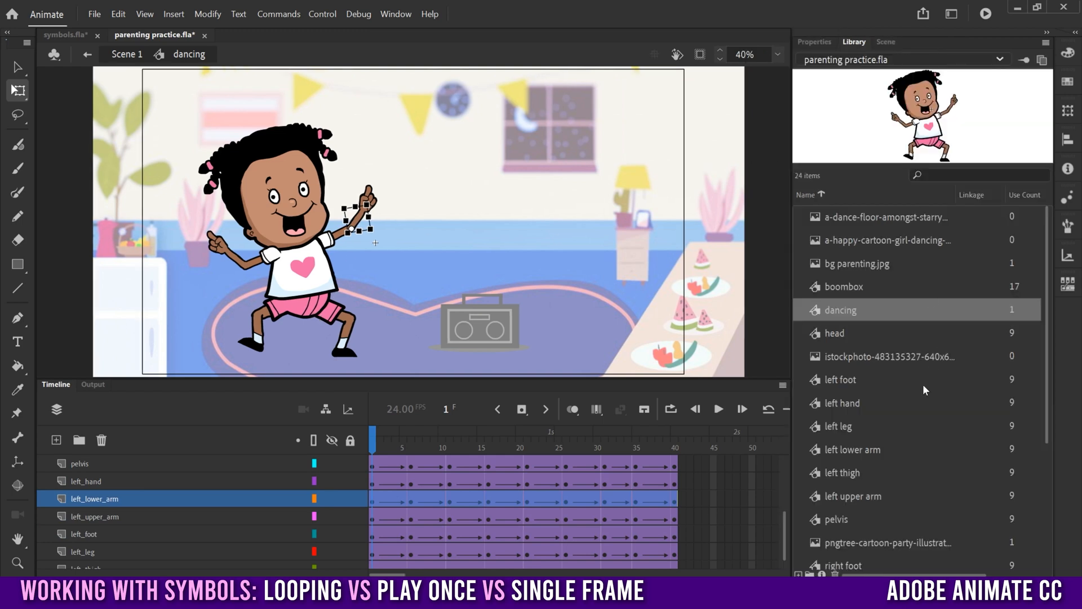
pyautogui.moveTo(1044, 310); pyautogui.dragTo(1046, 380)
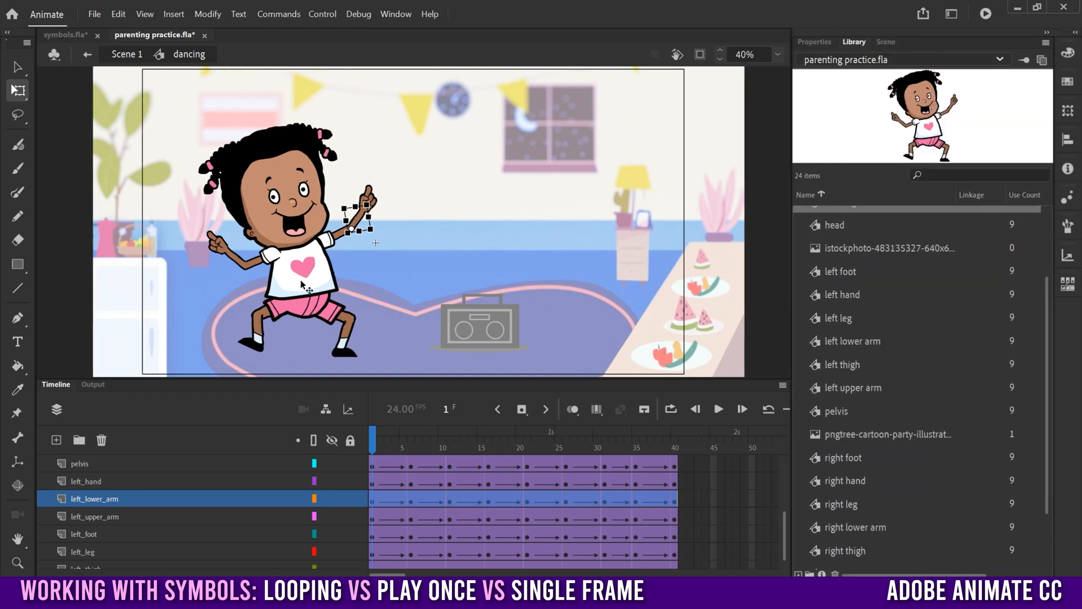
pyautogui.click(839, 415)
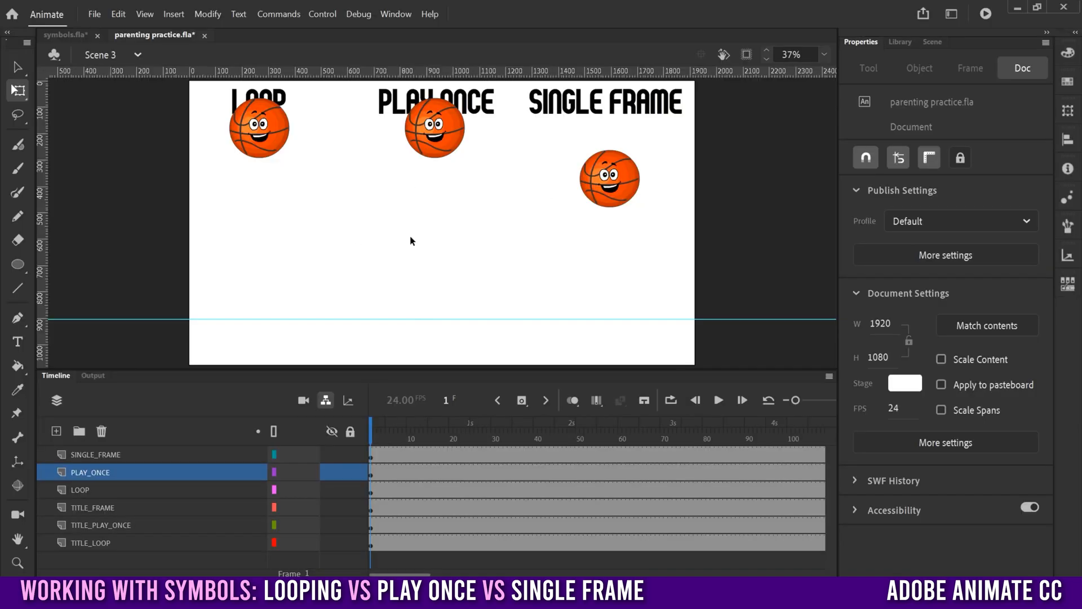
# Step: Pick frame 16 as the starting frame of the Scene 3 LOOP ball and scrub the timeline from frame 1
pyautogui.click(269, 131)
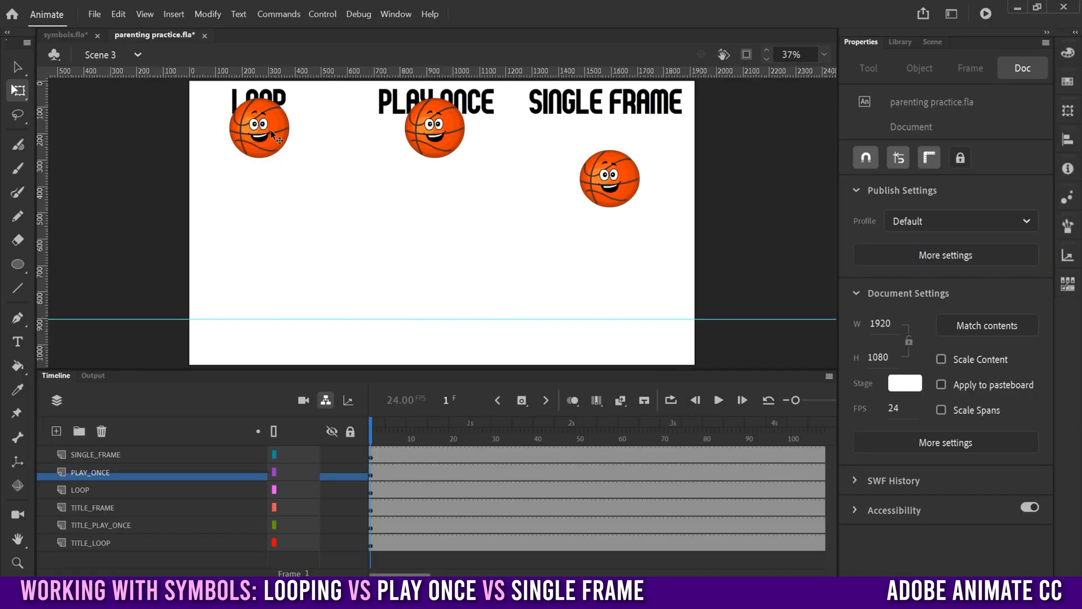
pyautogui.click(452, 135)
pyautogui.click(280, 141)
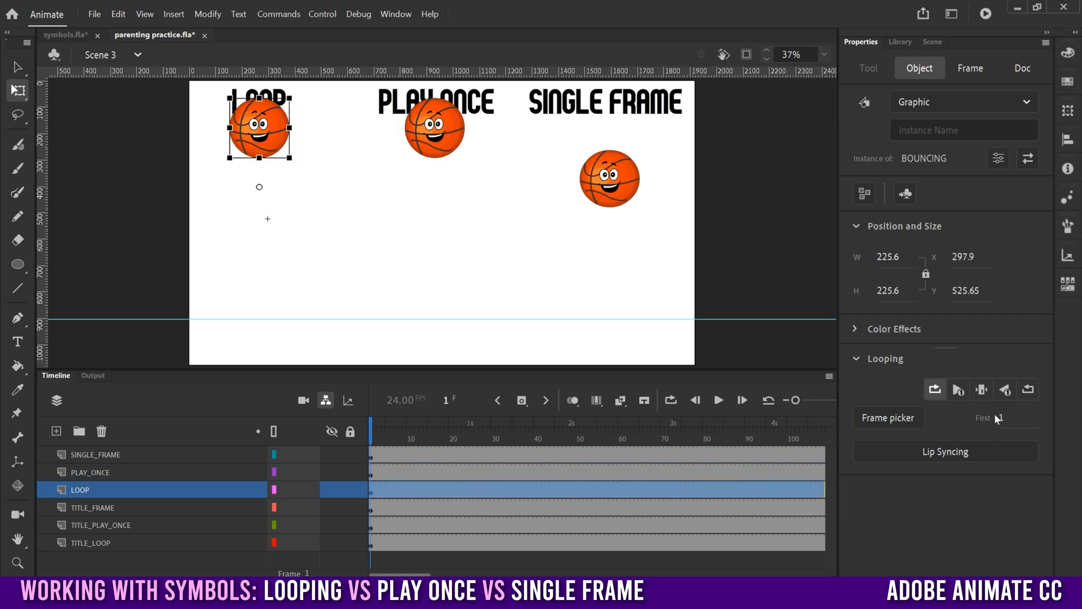
pyautogui.click(896, 417)
pyautogui.moveTo(1046, 311); pyautogui.dragTo(1046, 365)
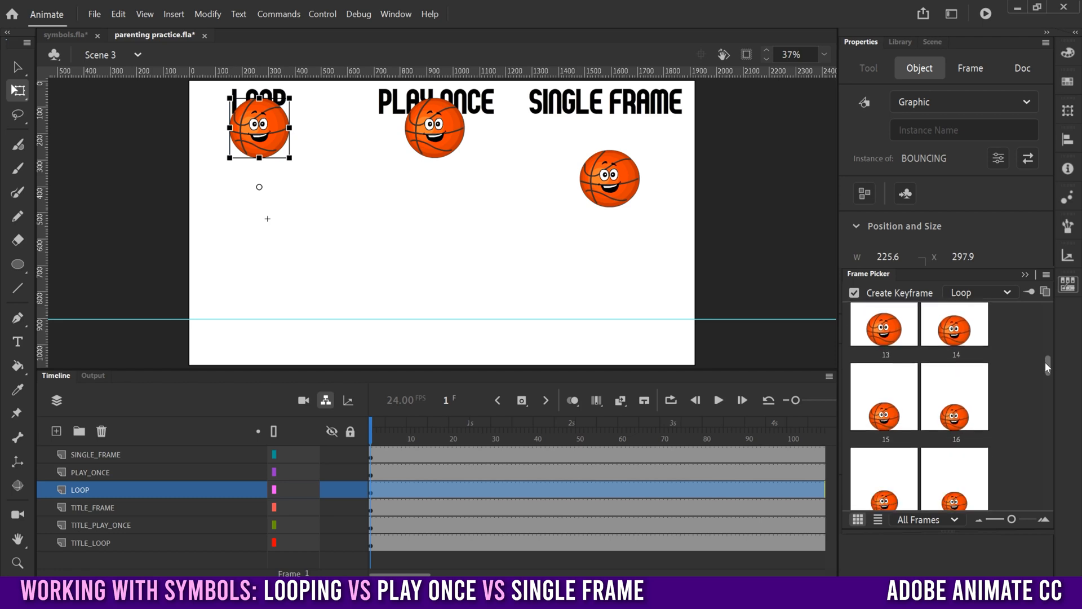
pyautogui.click(949, 401)
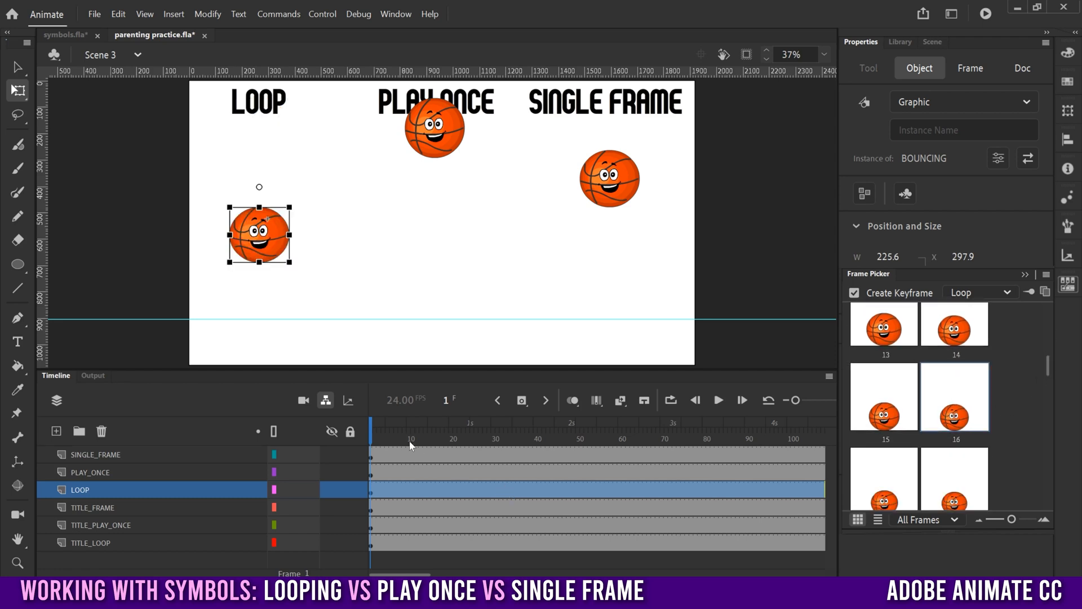
pyautogui.moveTo(374, 439); pyautogui.dragTo(343, 434)
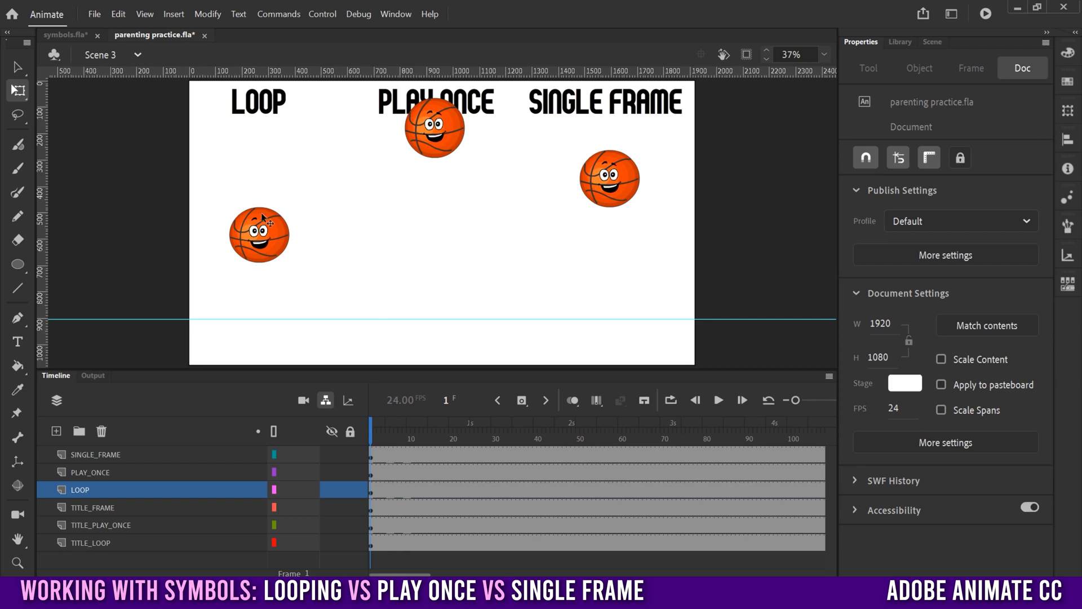
# Step: Set the PLAY ONCE ball's first frame to 5 and preview the scene from frame 1
pyautogui.click(434, 148)
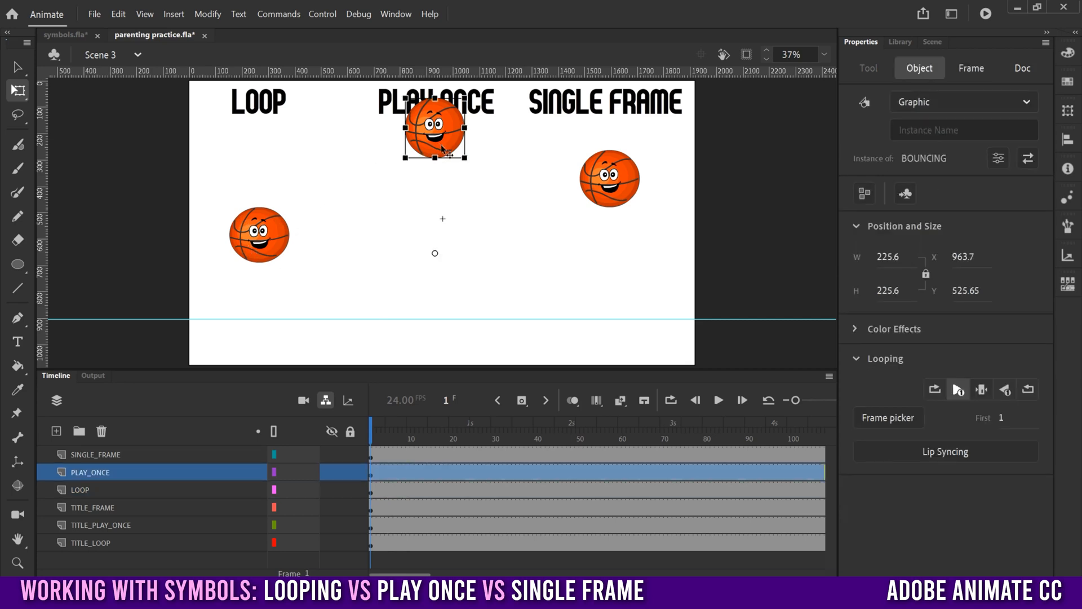
pyautogui.moveTo(1003, 418); pyautogui.dragTo(1008, 416)
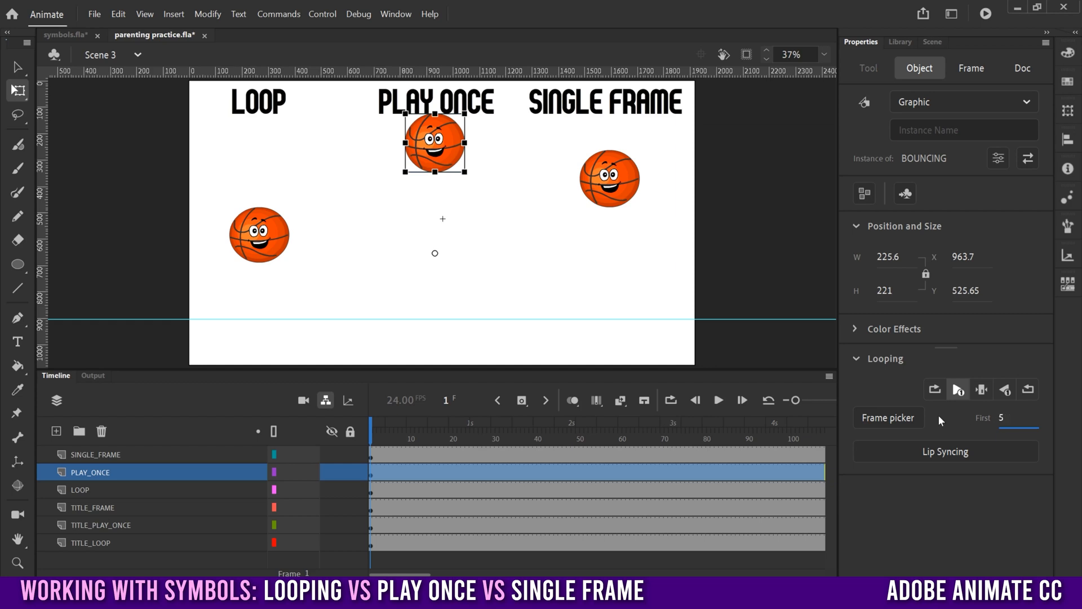
pyautogui.moveTo(397, 440); pyautogui.dragTo(350, 433)
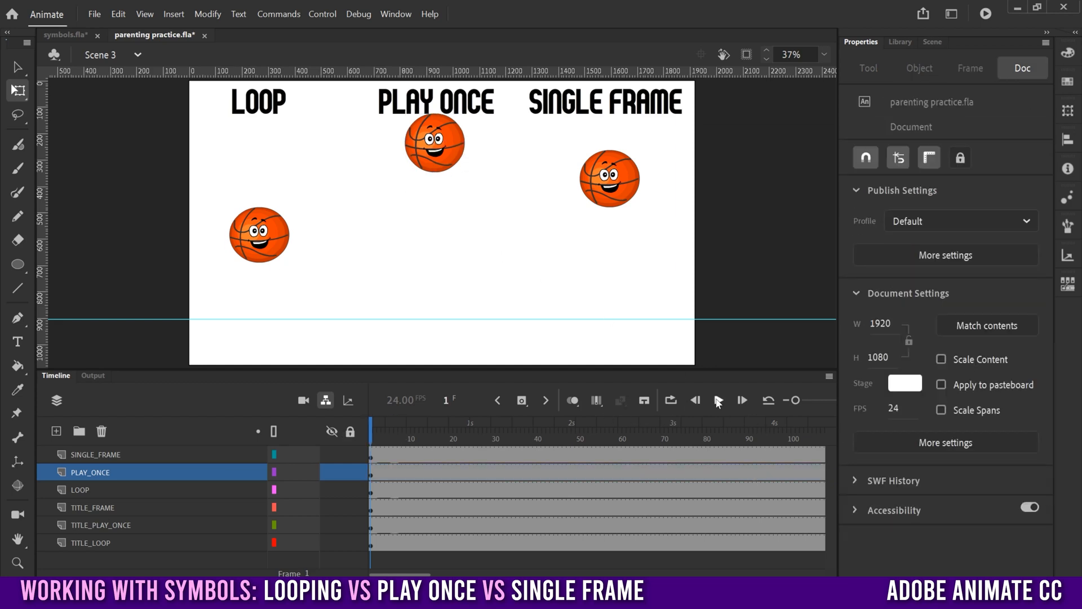
pyautogui.click(719, 400)
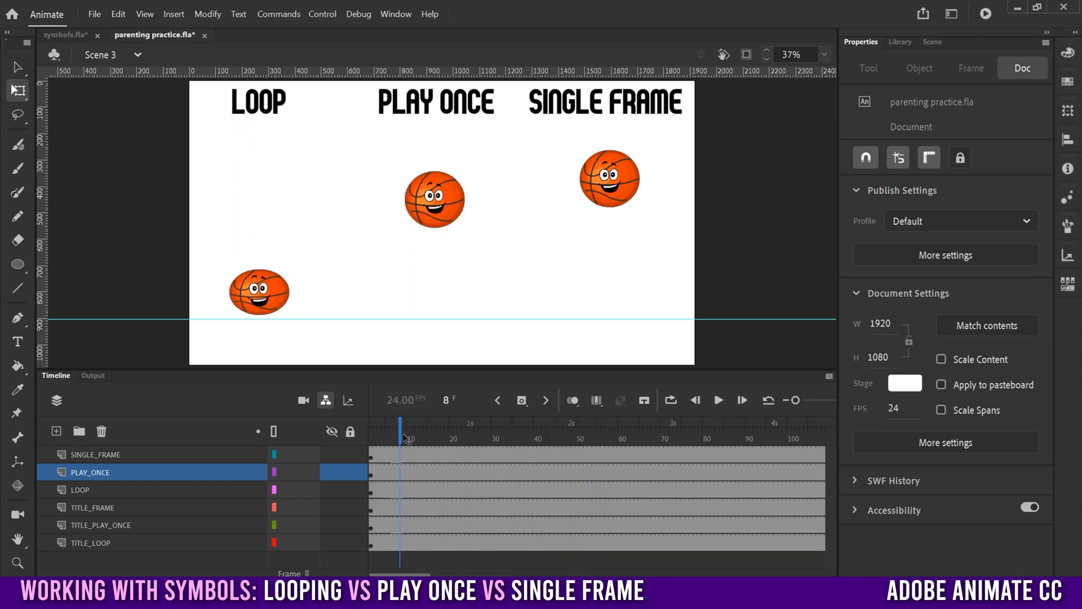
pyautogui.moveTo(401, 434); pyautogui.dragTo(434, 458)
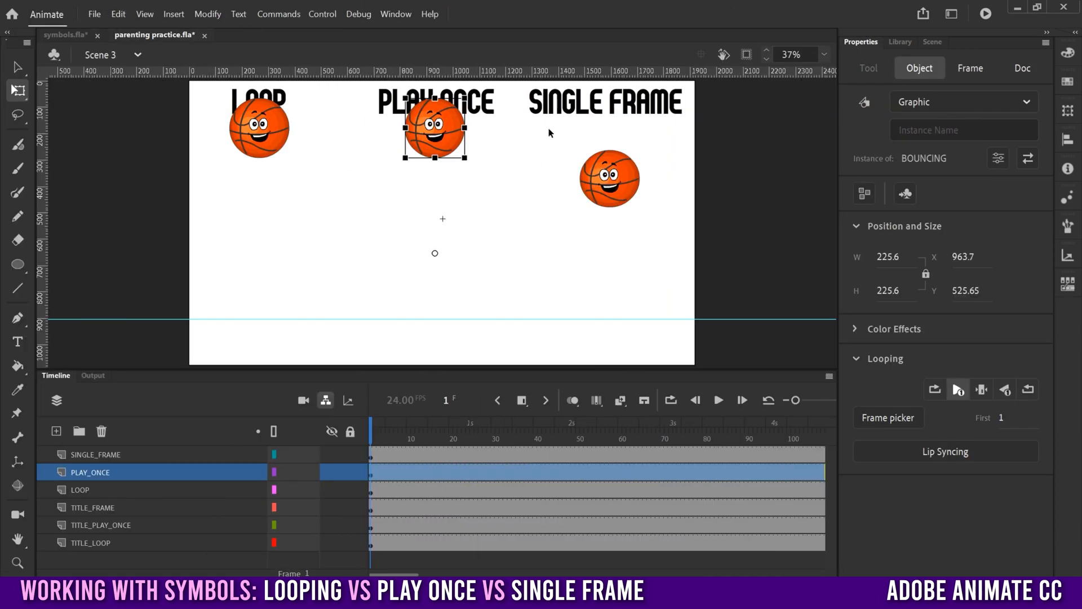
# Step: Set the SINGLE FRAME ball to single frame playback and pick frame 24 as its displayed pose
pyautogui.click(618, 171)
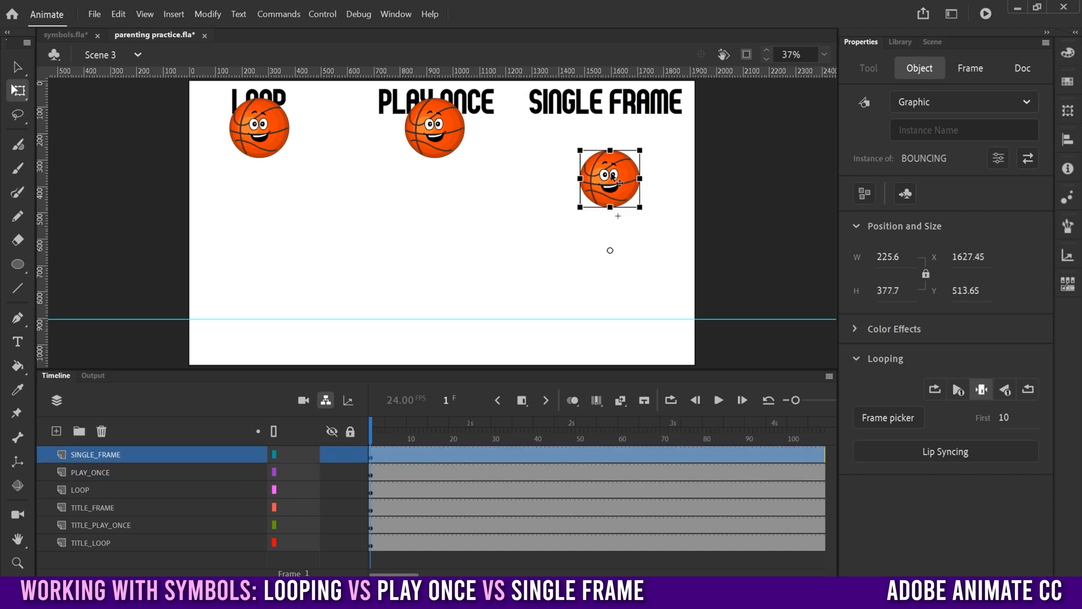
pyautogui.click(984, 388)
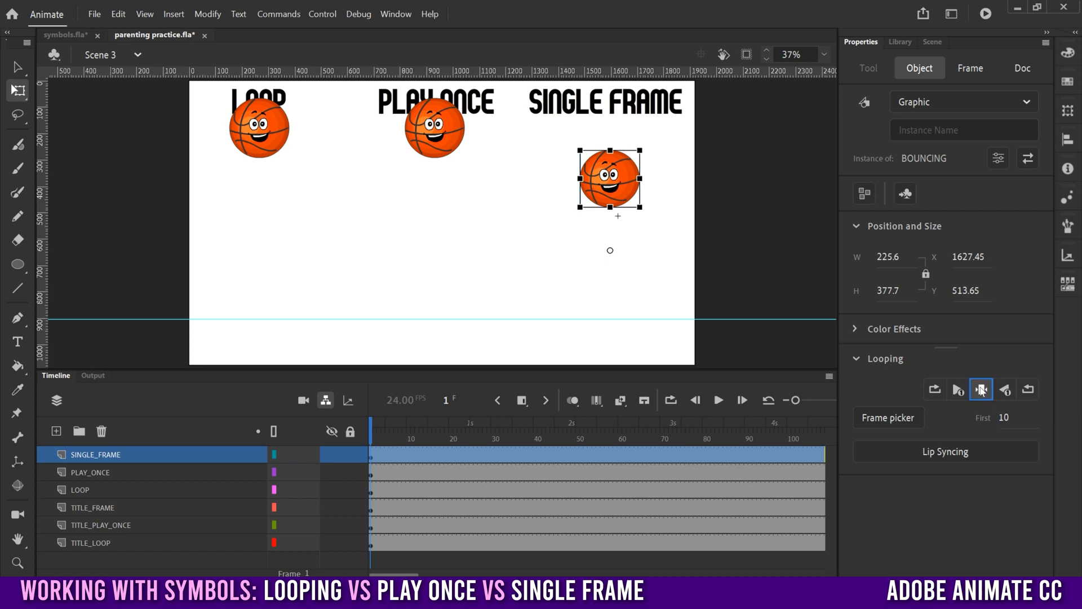
pyautogui.click(885, 417)
pyautogui.moveTo(1046, 332); pyautogui.dragTo(1034, 395)
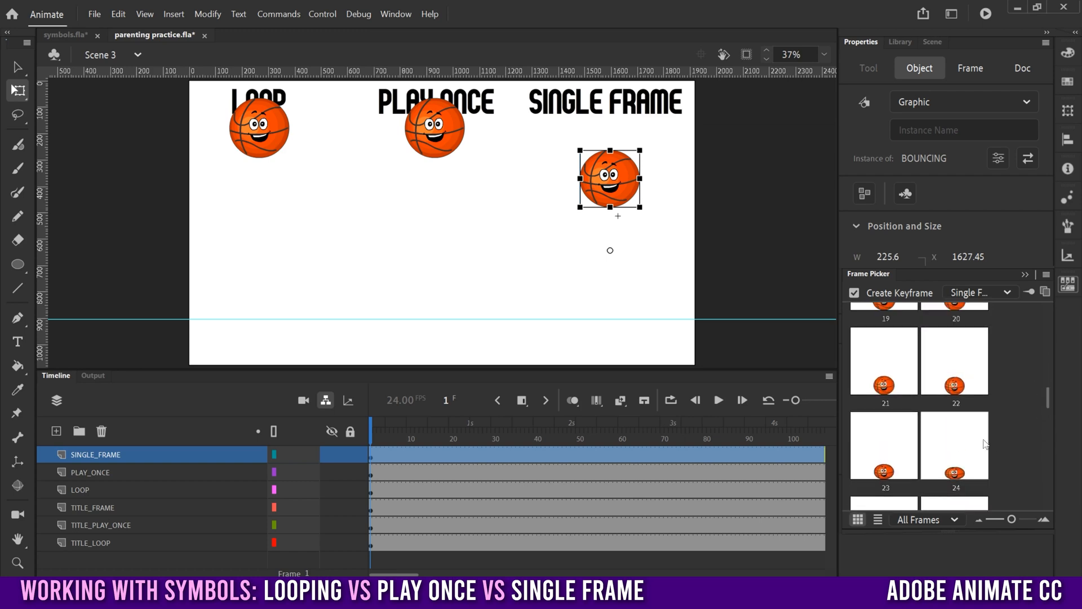
pyautogui.click(951, 450)
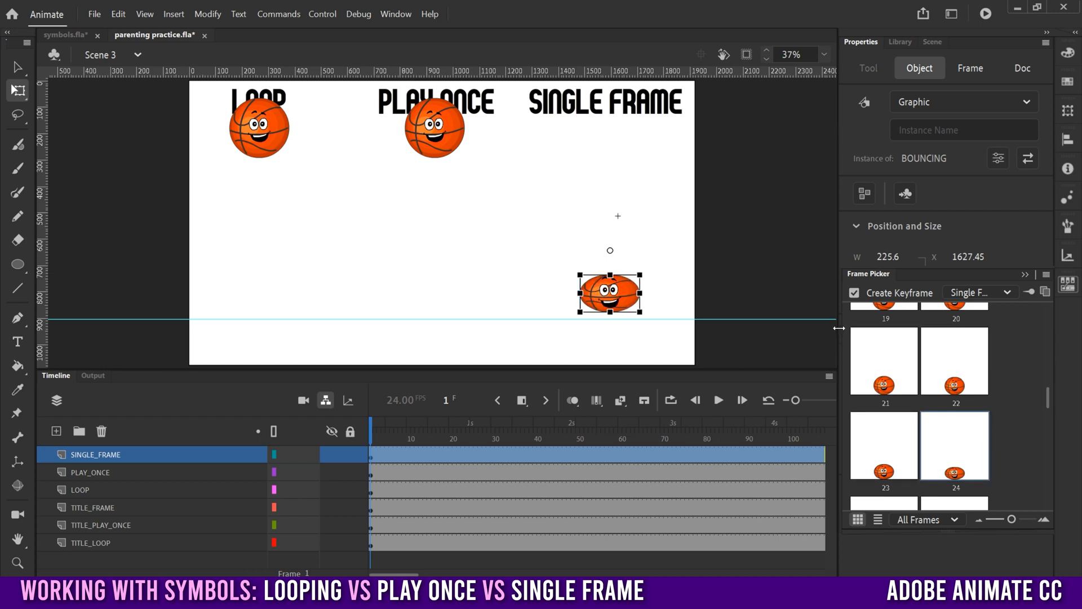
pyautogui.click(931, 548)
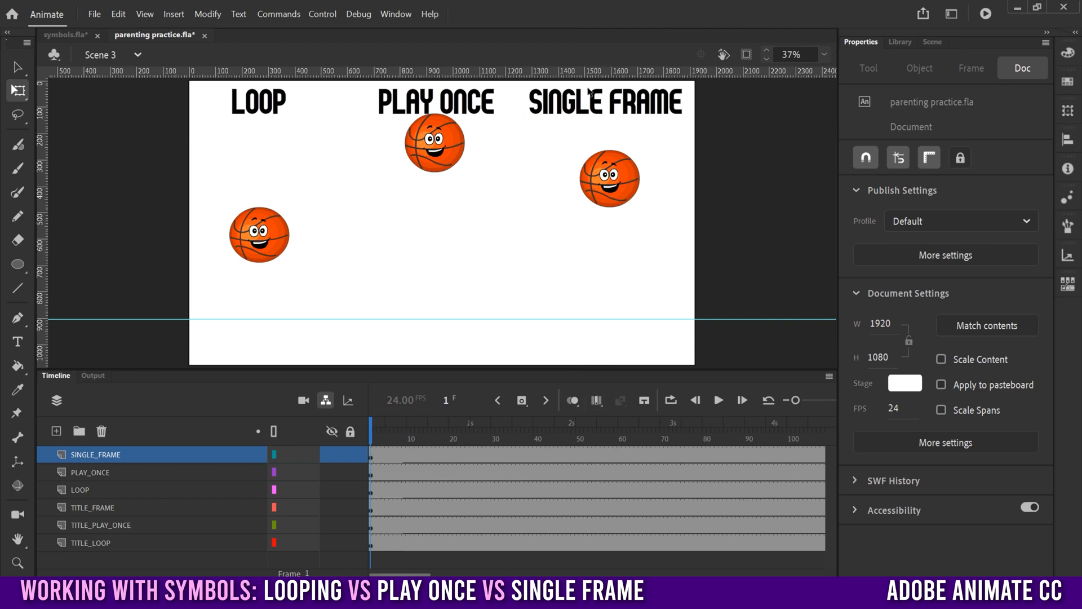
# Step: Open the SINGLE FRAME ball's BOUNCING symbol and scrub its nested timeline to frame 21
pyautogui.click(619, 192)
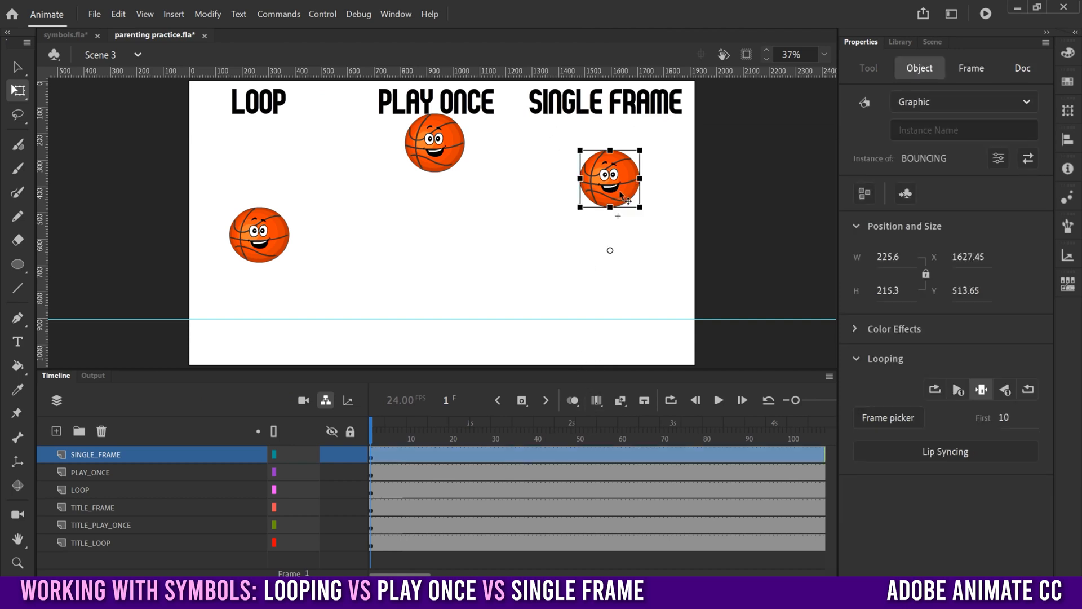
pyautogui.doubleClick(625, 173)
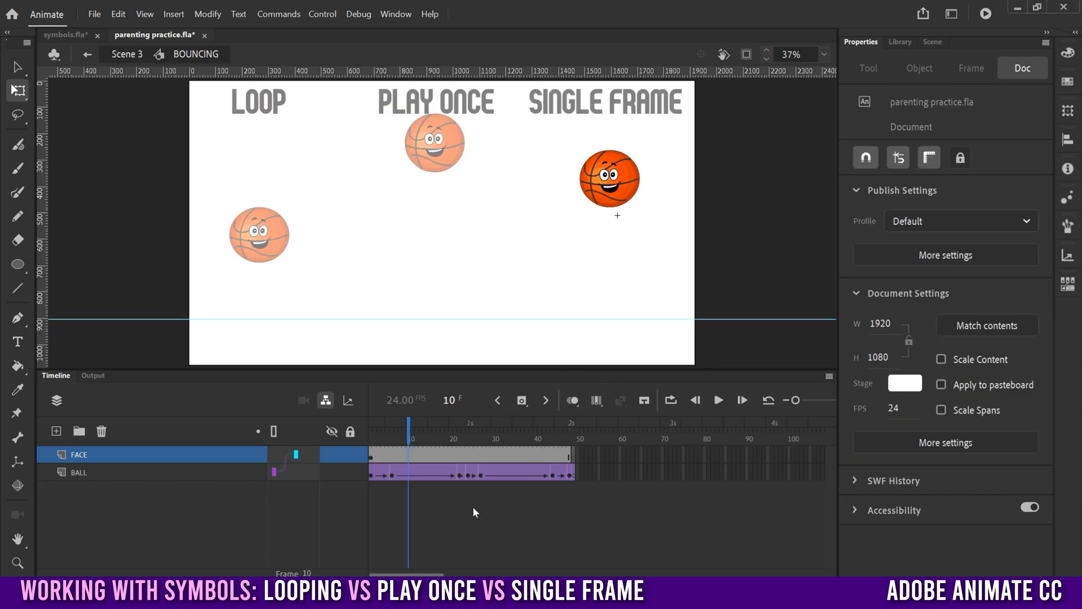
pyautogui.moveTo(417, 445); pyautogui.dragTo(454, 442)
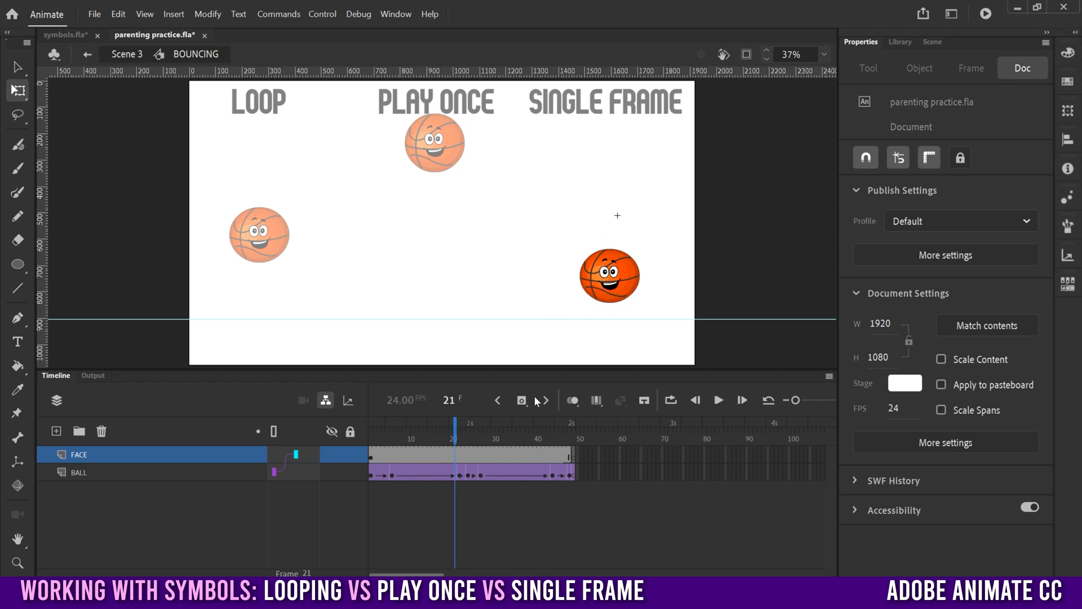
# Step: Open the FACES symbol nested in the ball, view the expression on frame 2 and return to frame 1
pyautogui.click(606, 274)
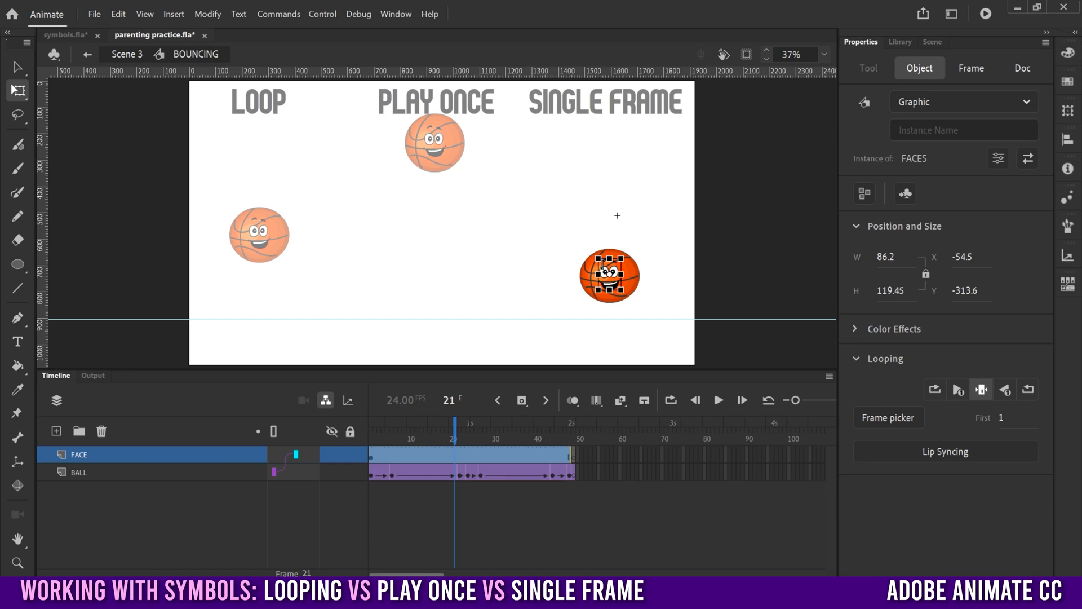
pyautogui.doubleClick(605, 272)
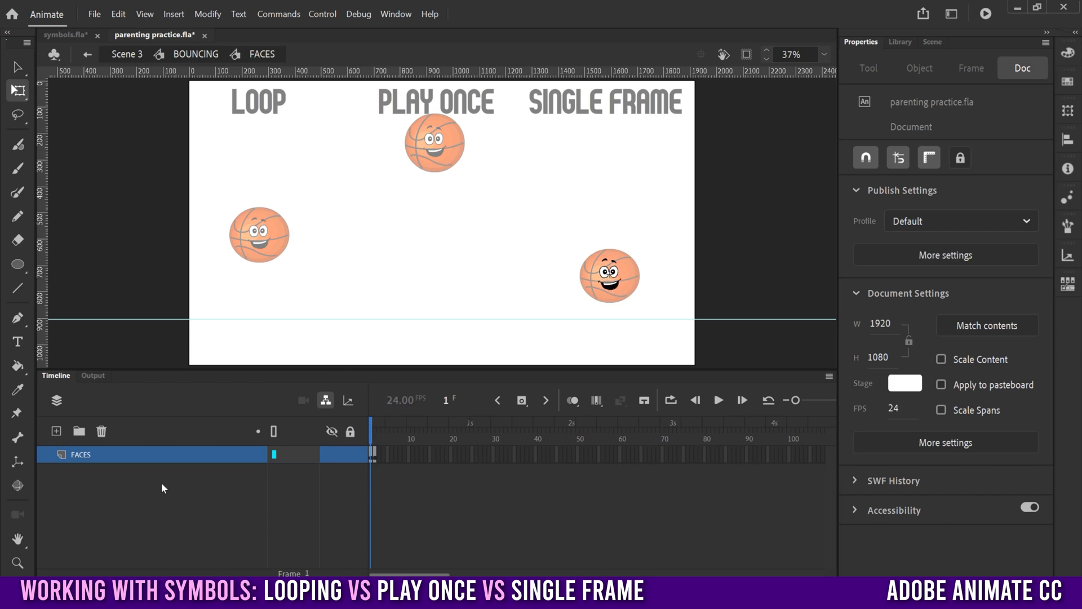
pyautogui.click(373, 430)
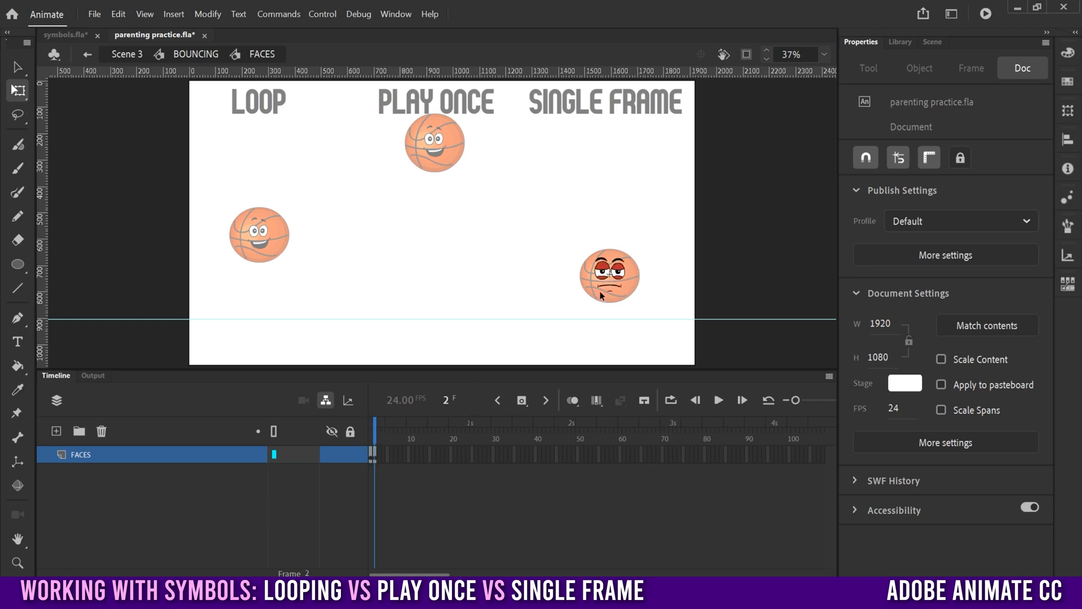
pyautogui.click(372, 443)
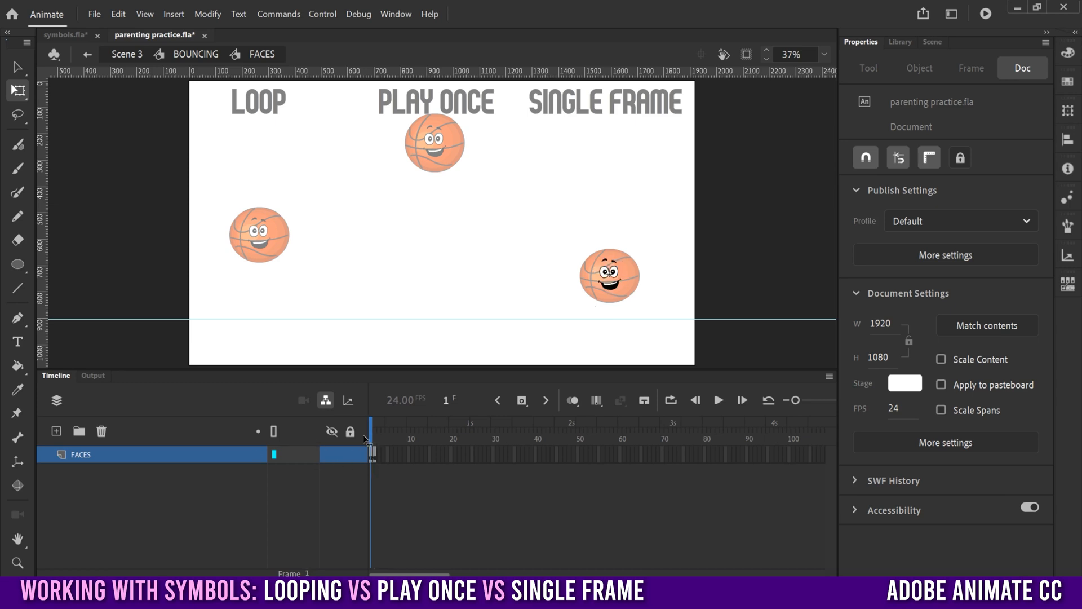
# Step: Return to the BOUNCING symbol and insert a keyframe on the FACE layer at frame 24
pyautogui.click(86, 56)
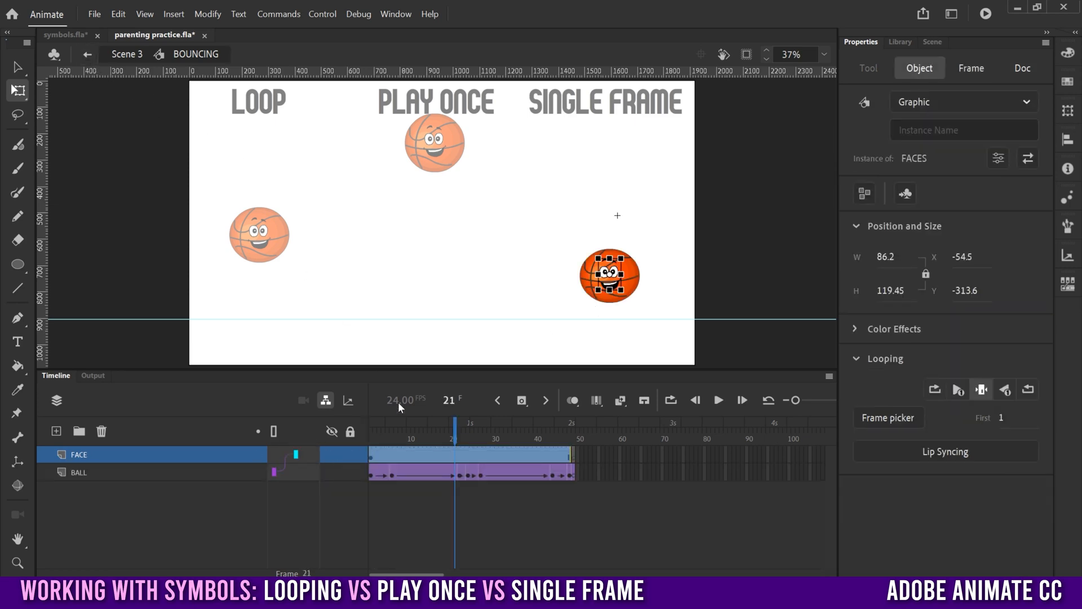
pyautogui.moveTo(407, 436); pyautogui.dragTo(467, 440)
pyautogui.click(469, 456)
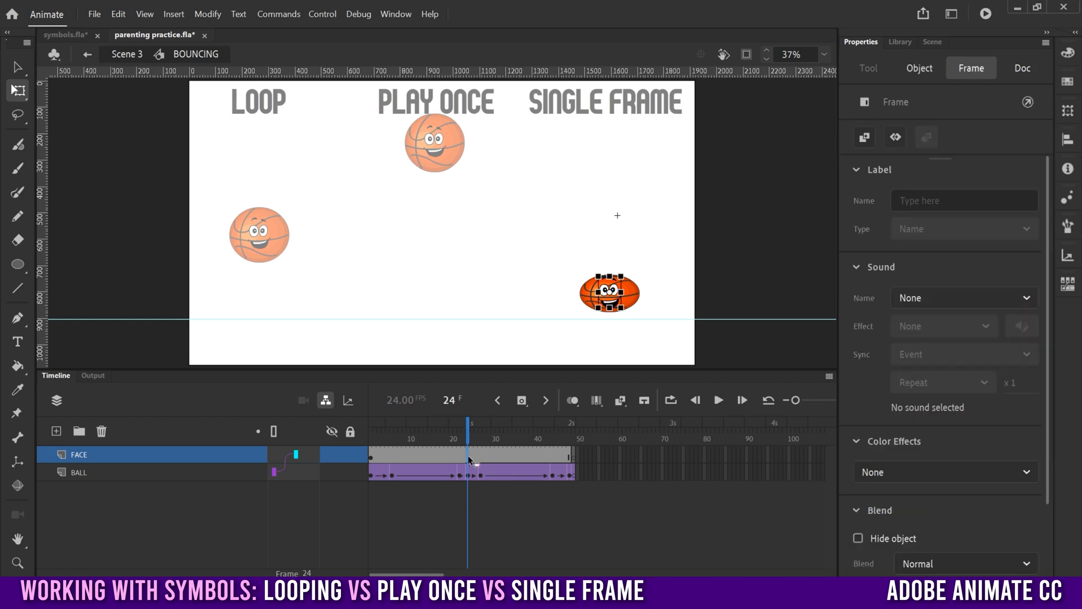
pyautogui.click(522, 400)
pyautogui.click(555, 427)
# Step: Set the face at the new keyframe to show frame 2 of the FACES symbol using the frame picker
pyautogui.click(617, 304)
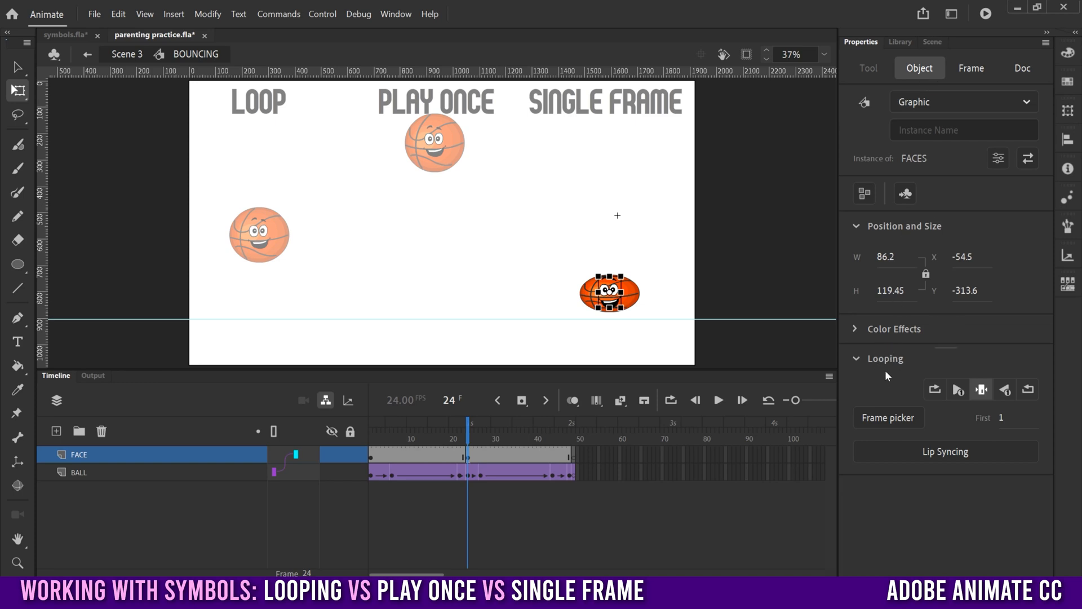
pyautogui.click(888, 417)
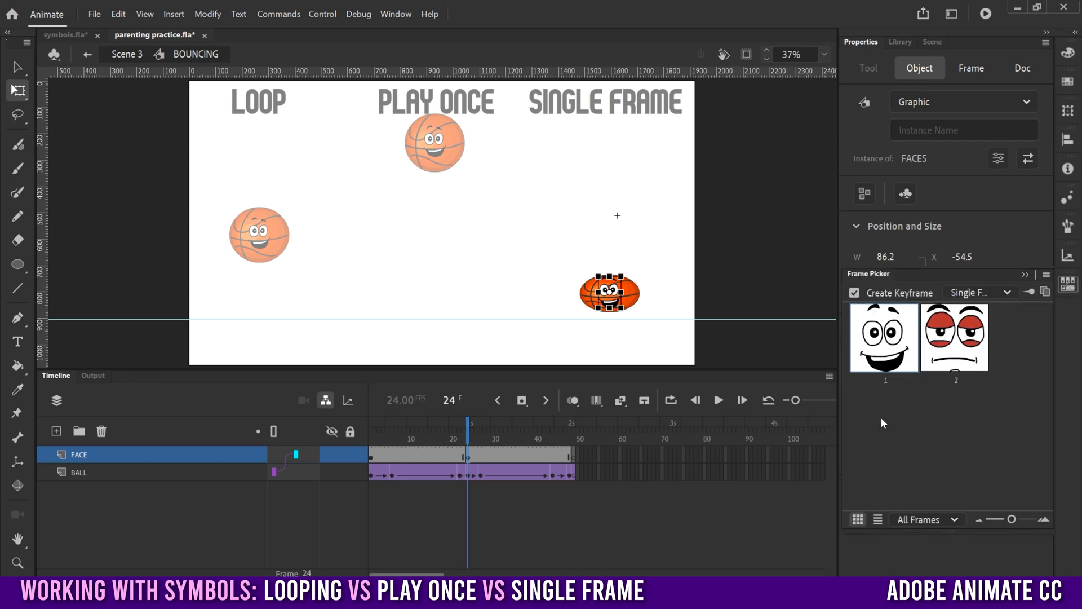
pyautogui.click(946, 328)
# Step: Play the BOUNCING timeline from its start twice to check the expression change, and scrub to frame 39
pyautogui.moveTo(467, 439); pyautogui.dragTo(369, 440)
pyautogui.click(717, 400)
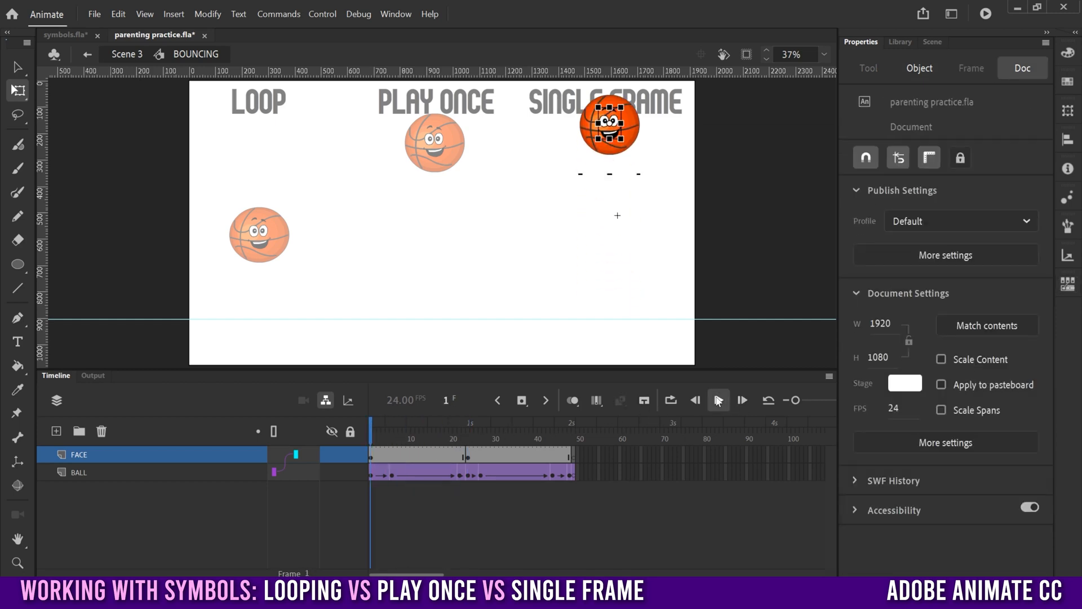
pyautogui.click(718, 399)
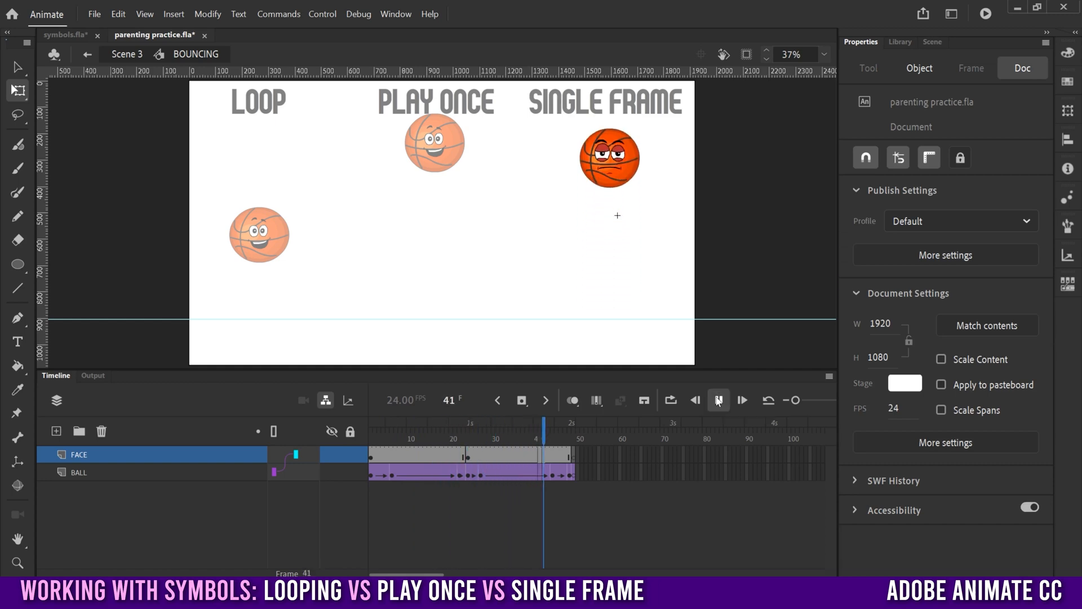
pyautogui.moveTo(486, 446); pyautogui.dragTo(376, 447)
pyautogui.click(718, 399)
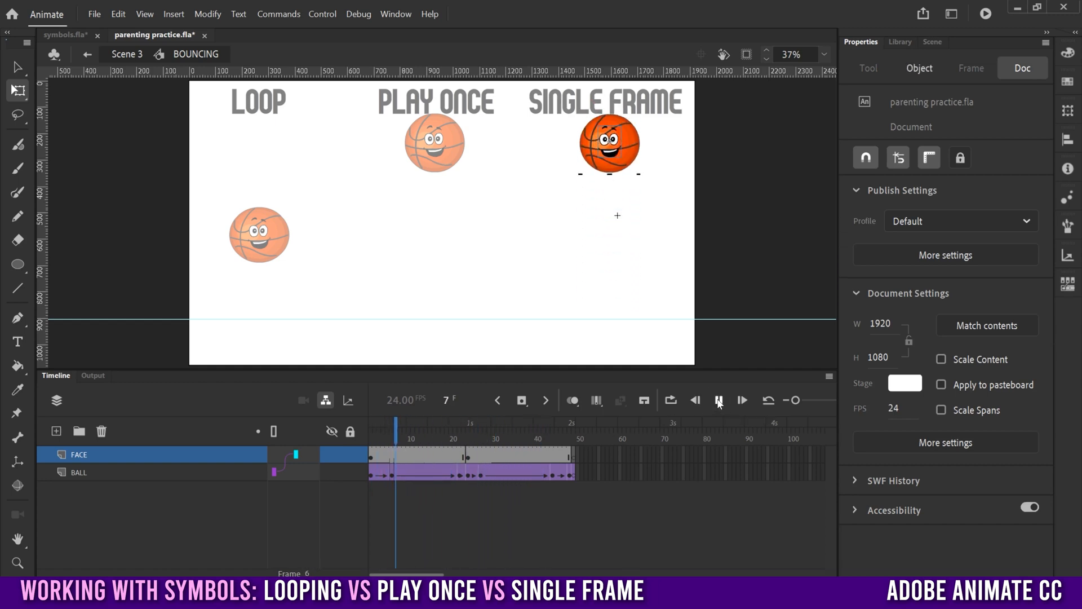
pyautogui.click(719, 400)
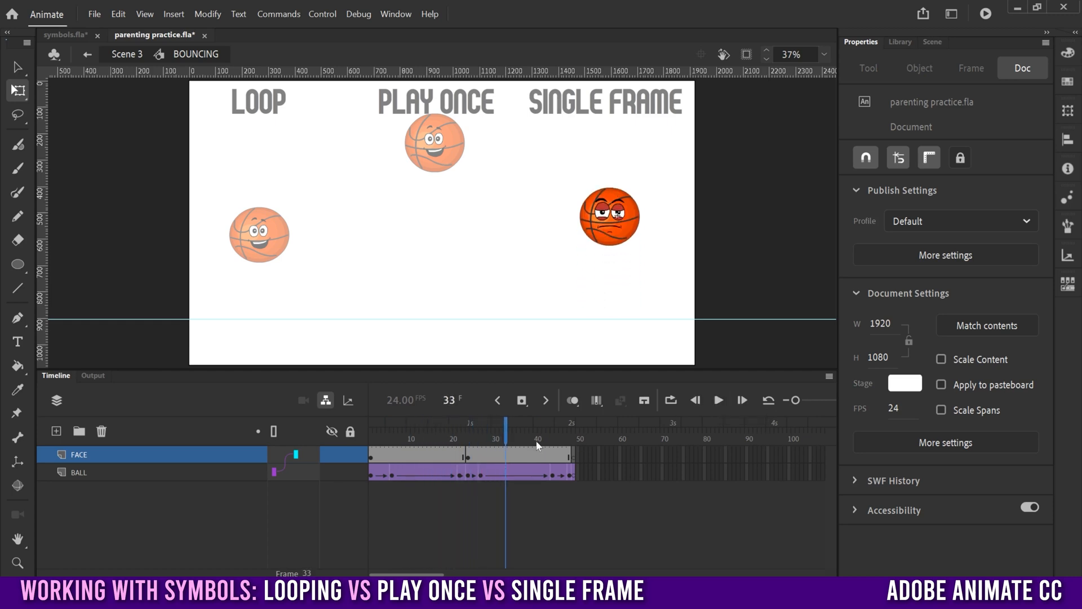
pyautogui.moveTo(499, 438); pyautogui.dragTo(531, 438)
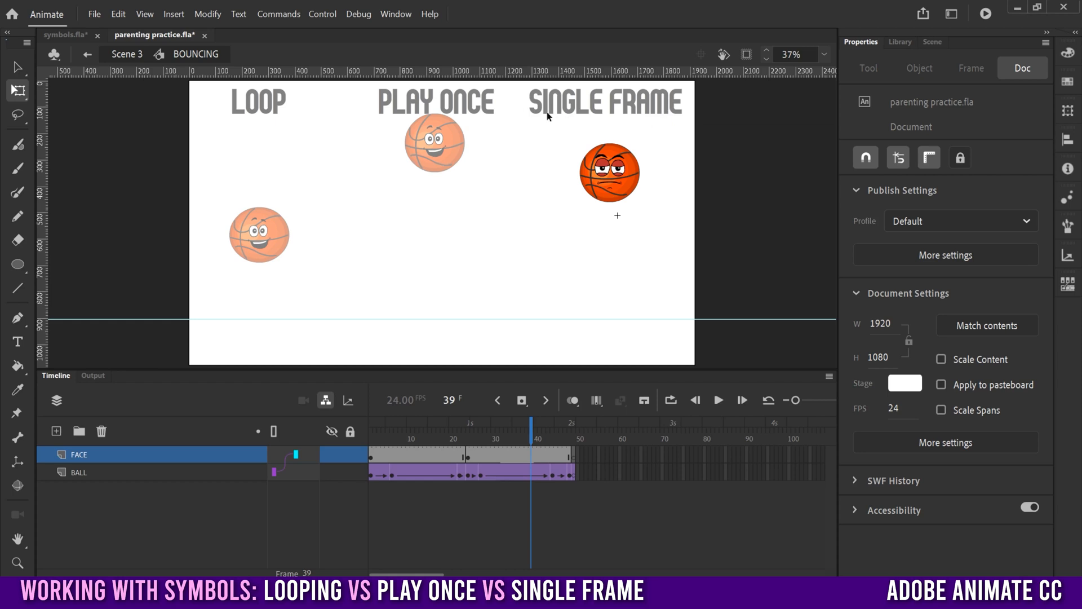
# Step: Open the nested FACES symbol to inspect its frame 2 expression and return to the BOUNCING symbol
pyautogui.doubleClick(609, 163)
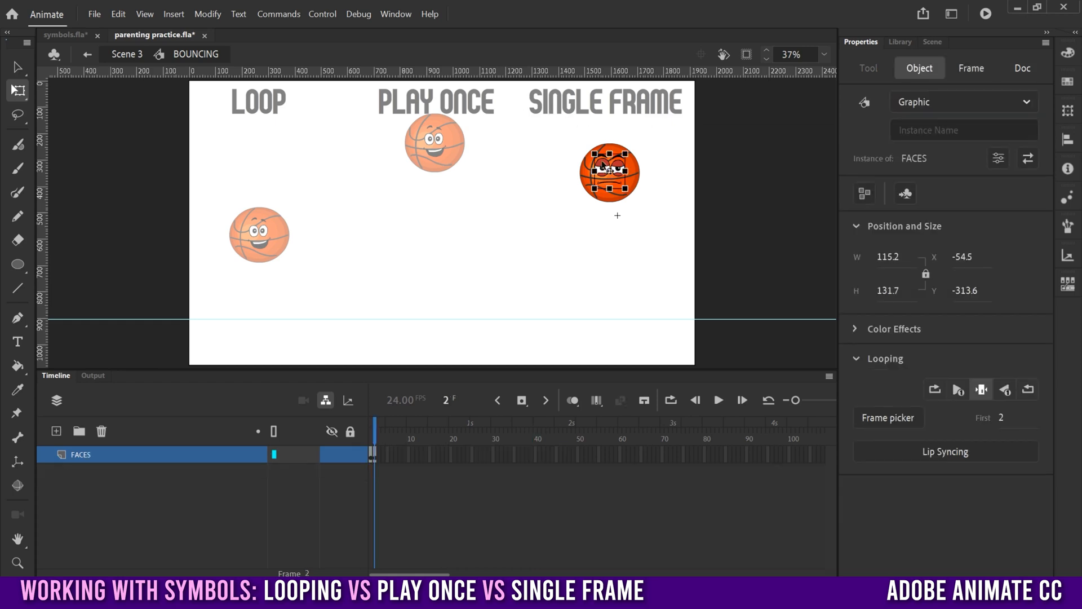
pyautogui.moveTo(374, 447)
pyautogui.mouseDown()
pyautogui.moveTo(365, 437)
pyautogui.moveTo(379, 431)
pyautogui.mouseUp()
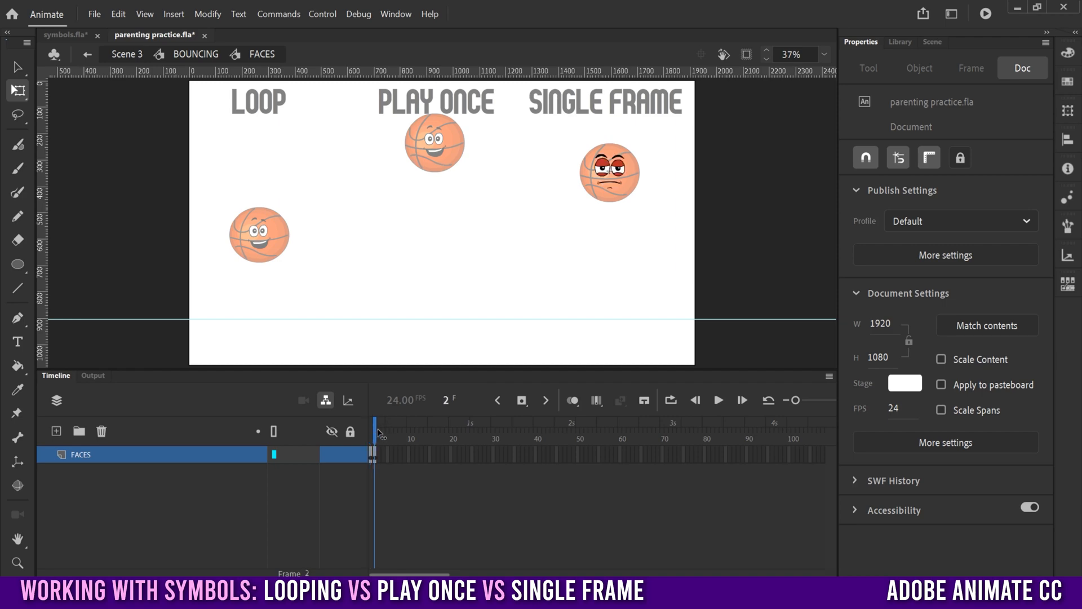
pyautogui.click(386, 456)
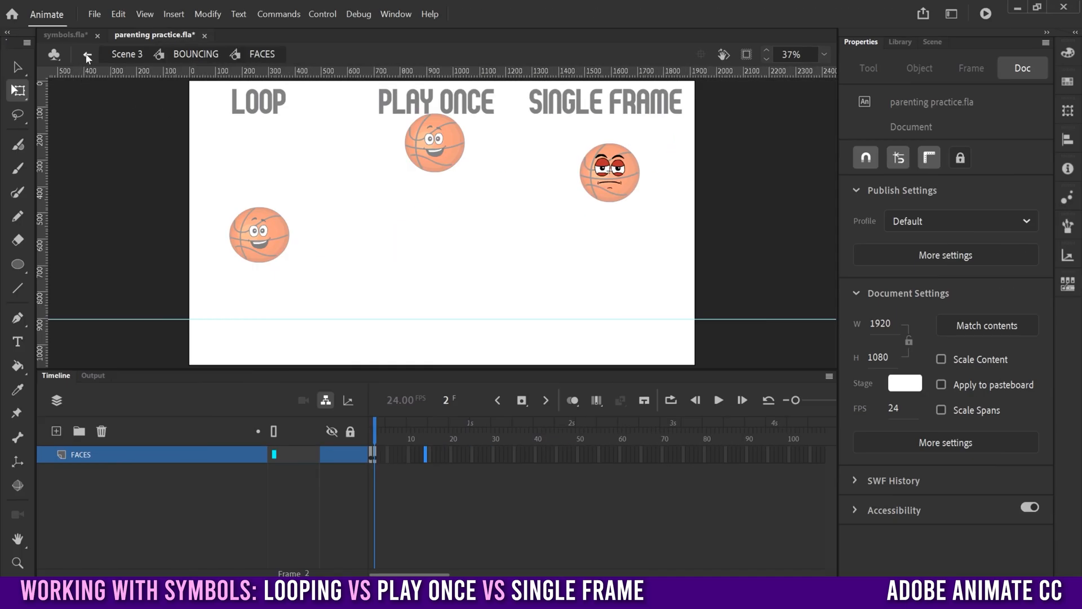
pyautogui.click(87, 55)
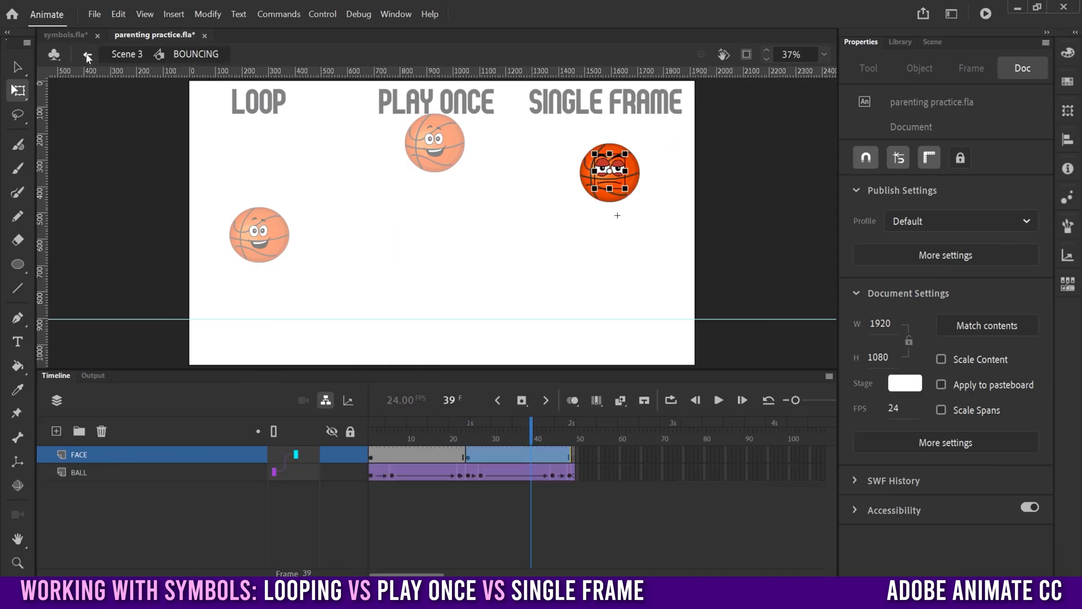
pyautogui.click(609, 166)
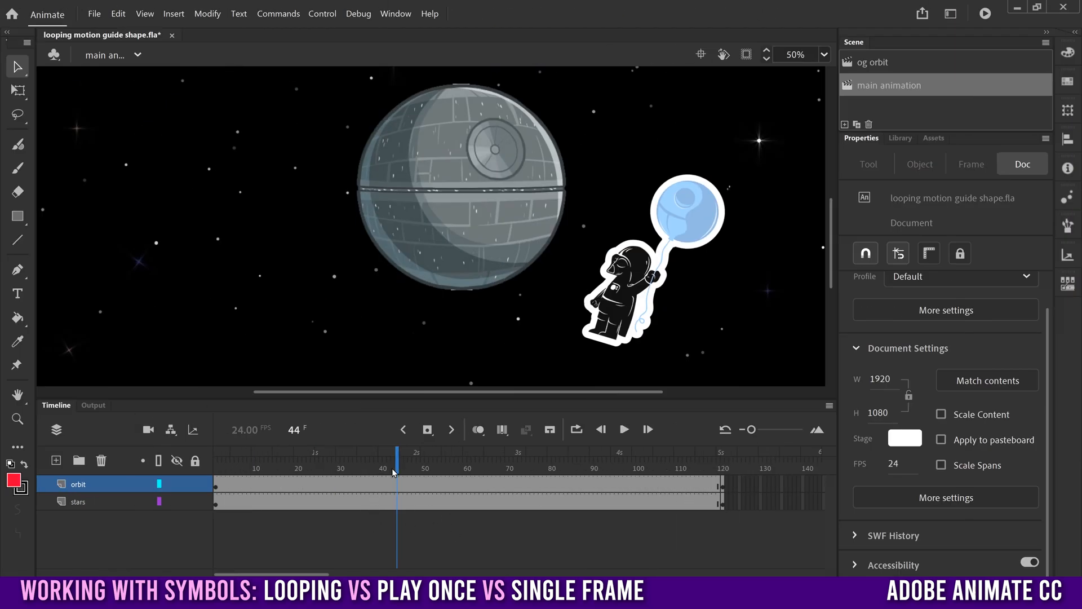
# Step: Scrub the main animation's orbit in the looping motion guide shape file and insert a keyframe on the orbit layer at frame 41
pyautogui.moveTo(393, 473); pyautogui.dragTo(216, 467)
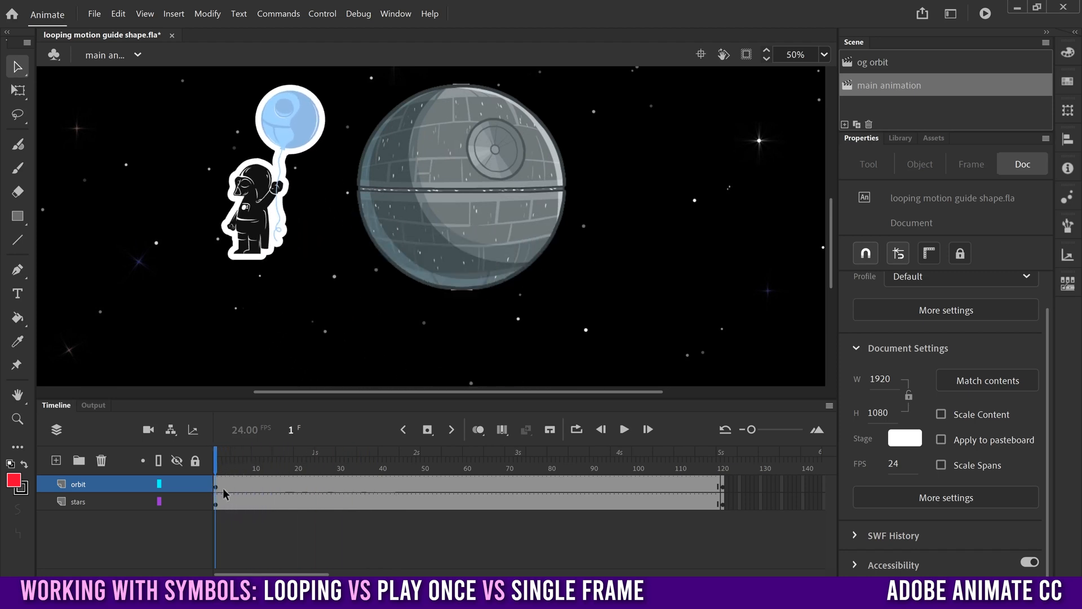
pyautogui.moveTo(304, 473); pyautogui.dragTo(398, 476)
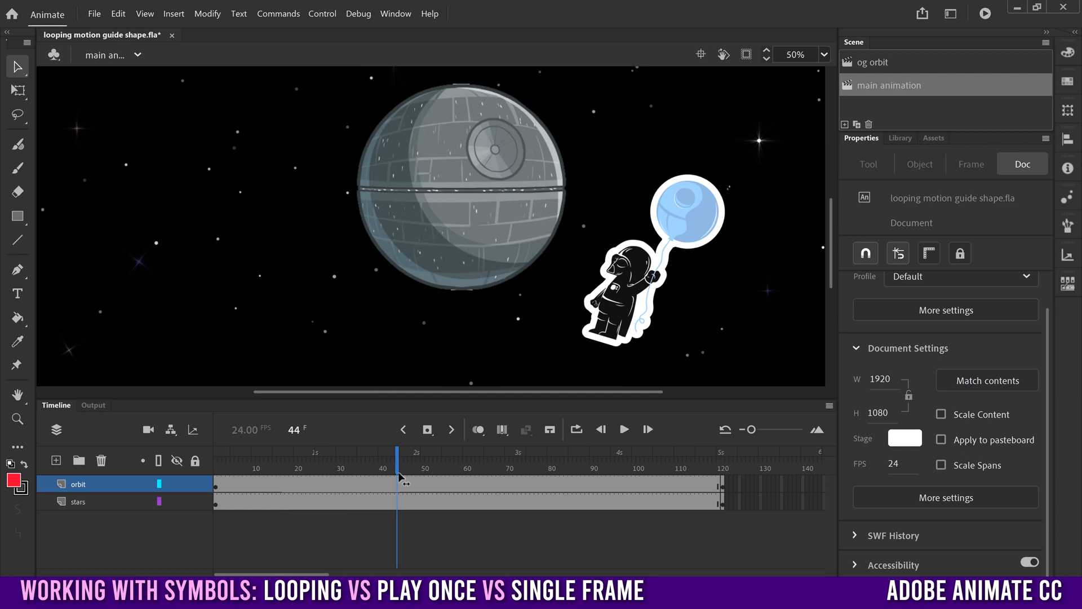
pyautogui.click(218, 488)
pyautogui.moveTo(312, 470); pyautogui.dragTo(401, 471)
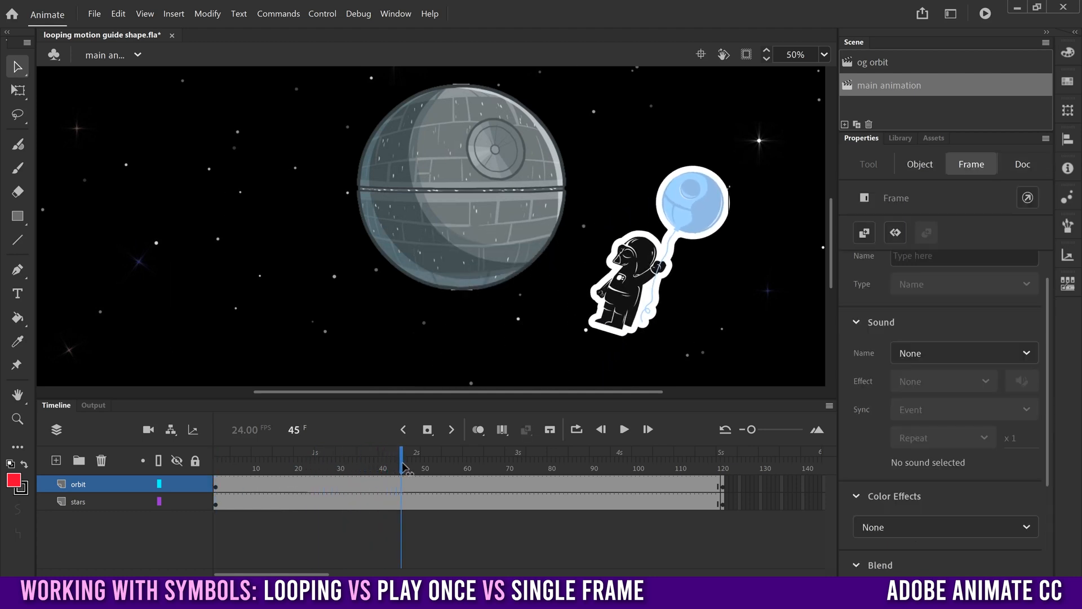
pyautogui.click(384, 485)
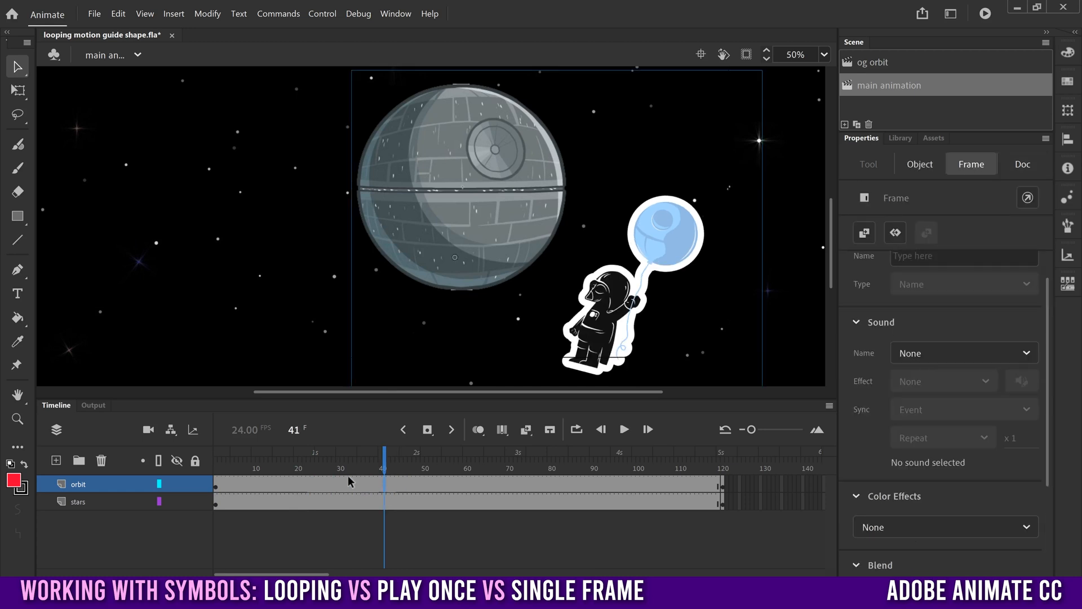
pyautogui.click(426, 431)
pyautogui.moveTo(406, 470); pyautogui.dragTo(380, 469)
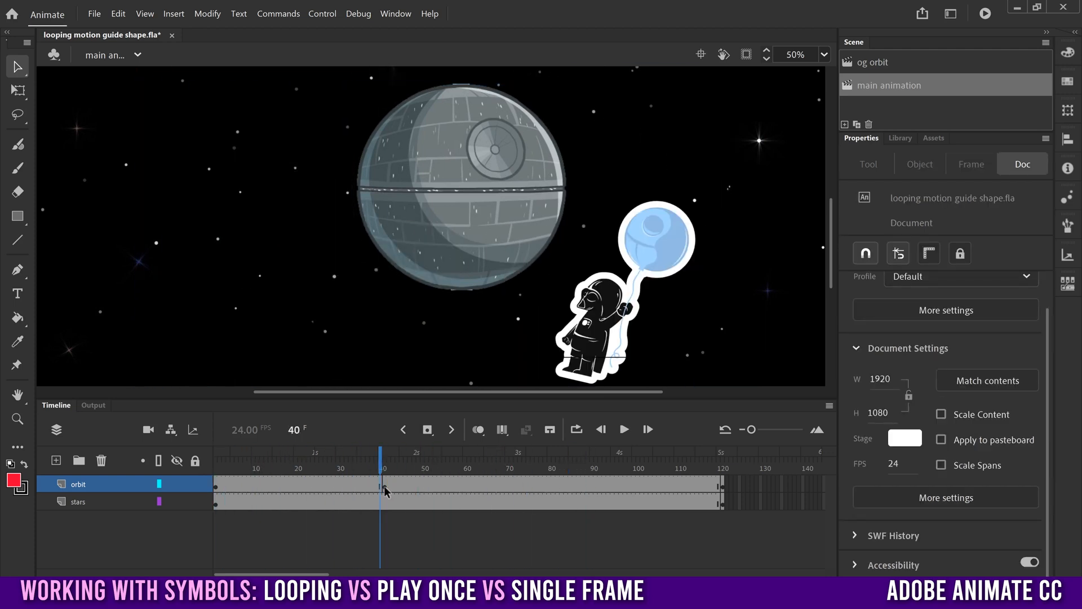
# Step: Set the first frame of the new orbit instance at the frame 41 keyframe to 1
pyautogui.click(386, 490)
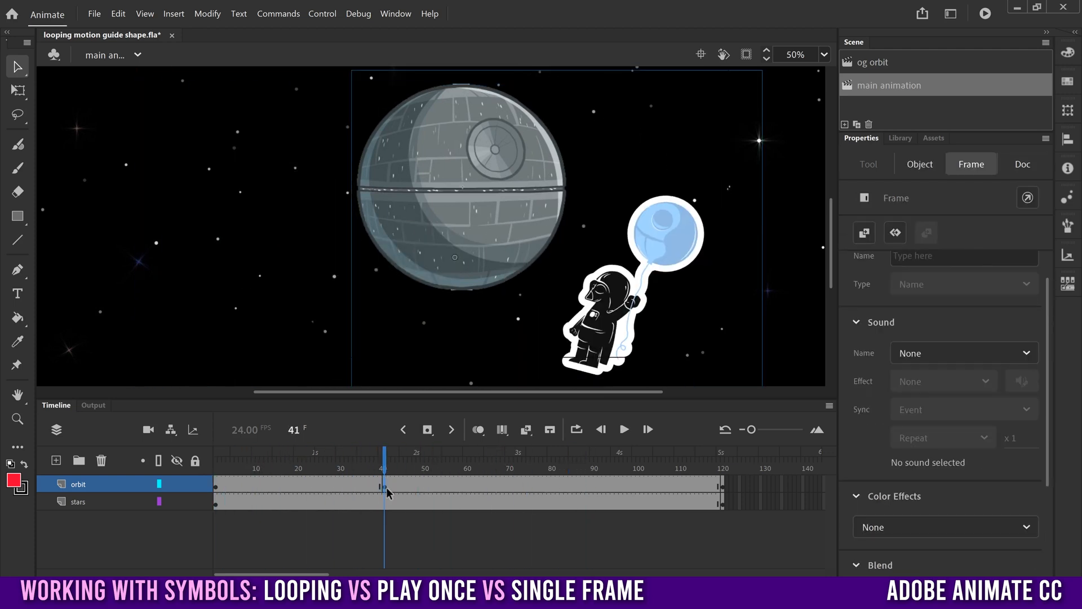
pyautogui.click(920, 165)
pyautogui.scroll(-1, 1010, 475)
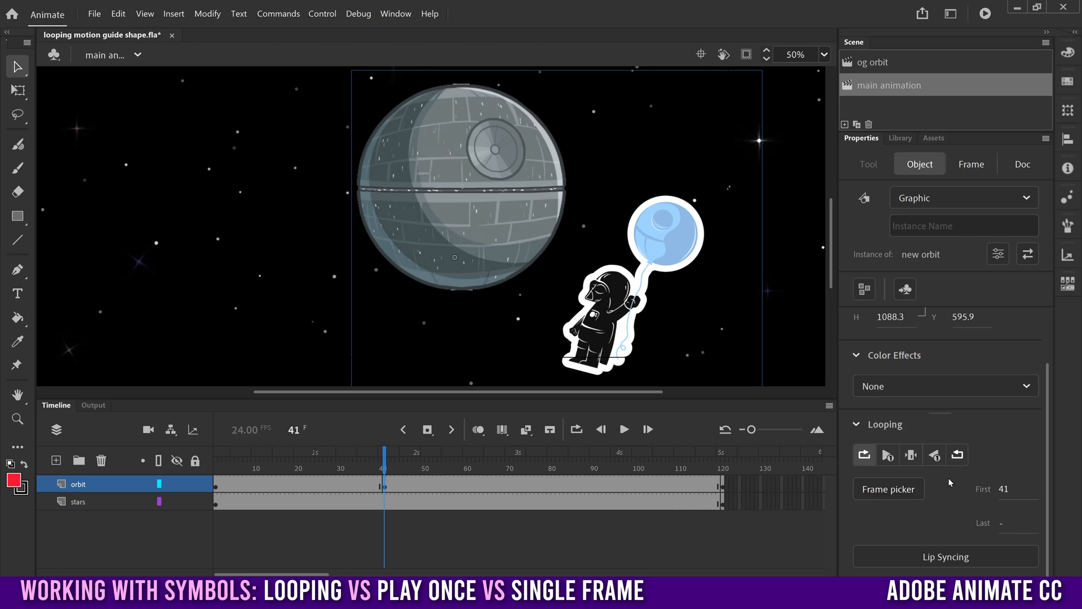
pyautogui.moveTo(1005, 492); pyautogui.dragTo(949, 485)
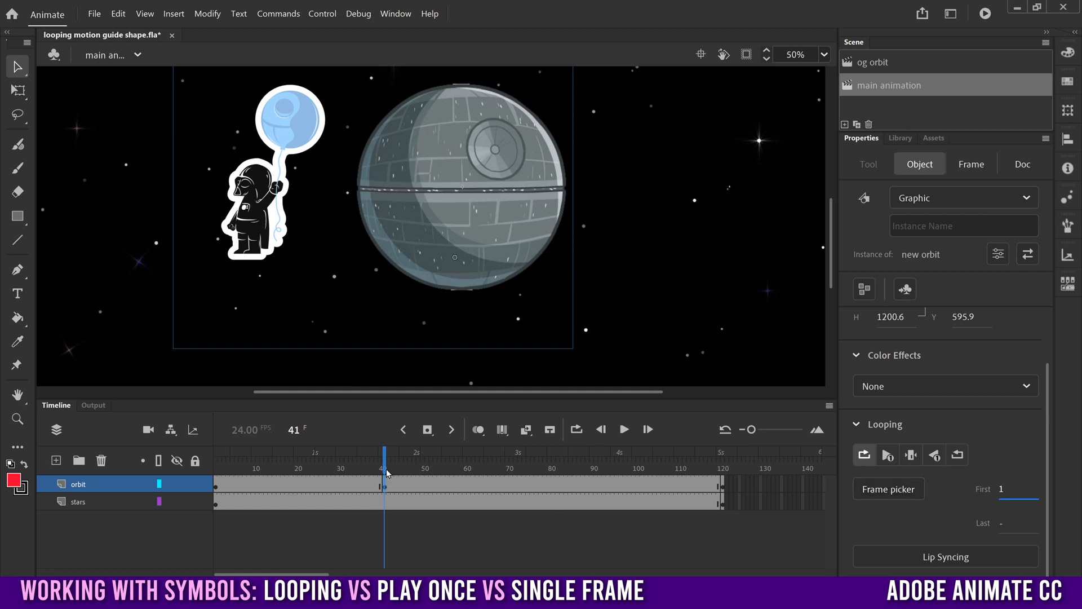
pyautogui.moveTo(387, 472)
pyautogui.mouseDown()
pyautogui.moveTo(212, 469)
pyautogui.moveTo(385, 469)
pyautogui.mouseUp()
pyautogui.click(384, 488)
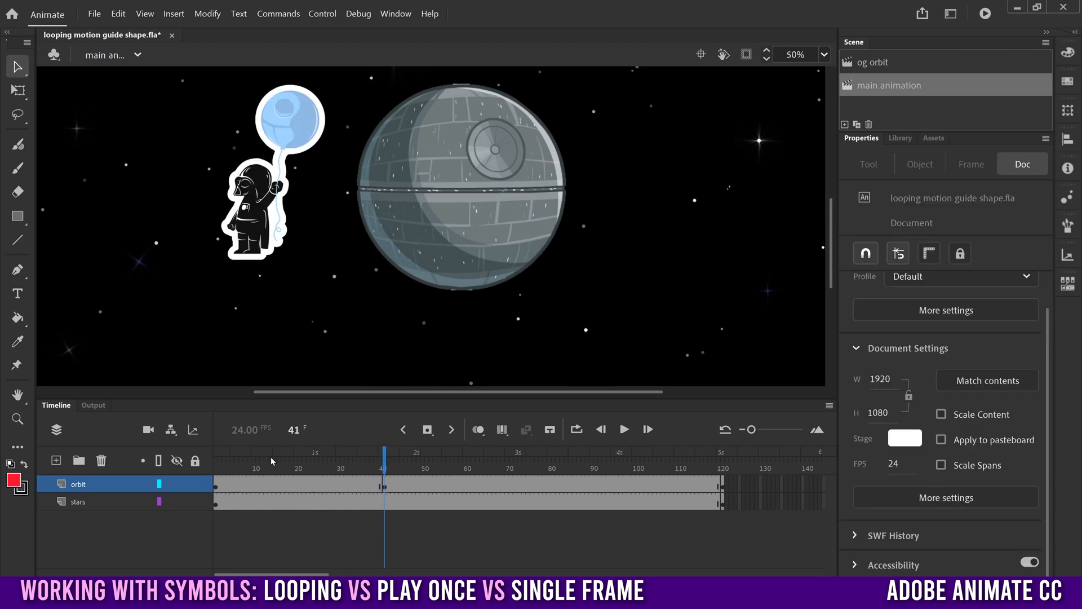
# Step: Set the new orbit instance at frame 1 to single frame playback and scrub the timeline to preview it
pyautogui.moveTo(332, 473); pyautogui.dragTo(203, 480)
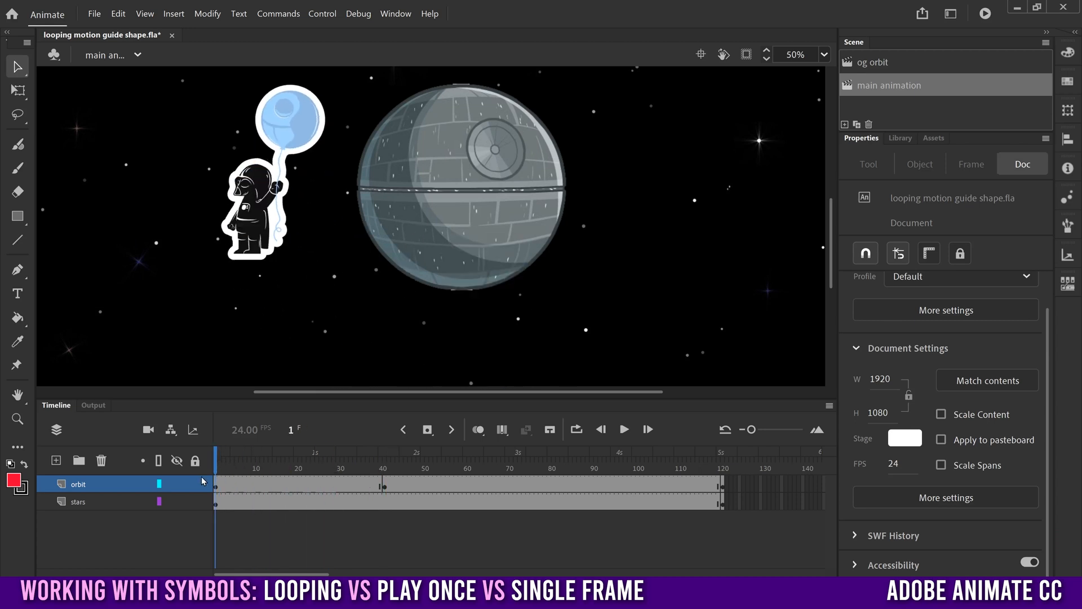
pyautogui.click(217, 487)
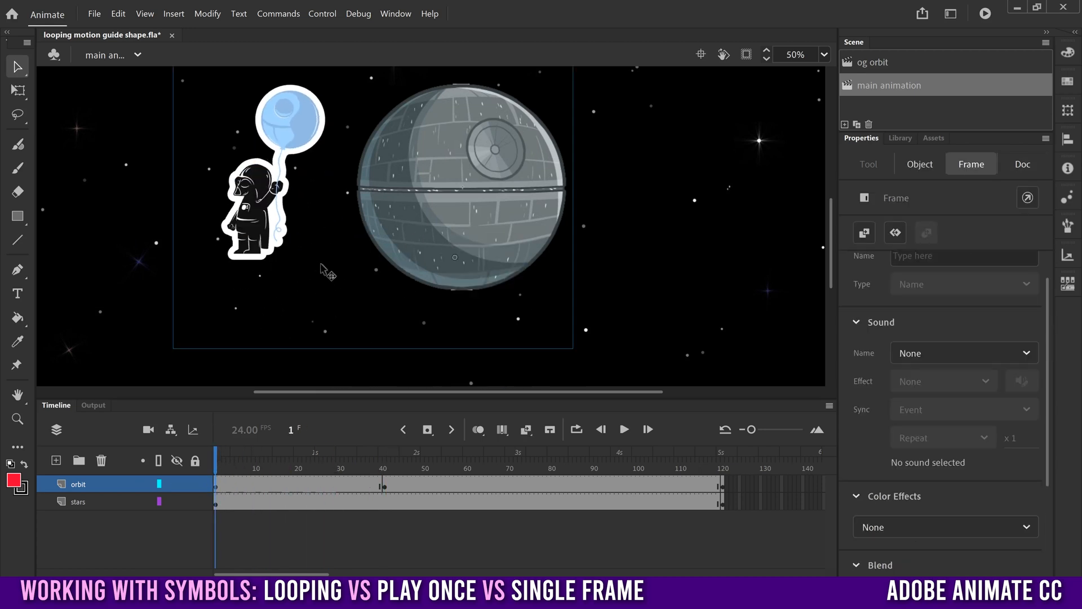
pyautogui.click(920, 164)
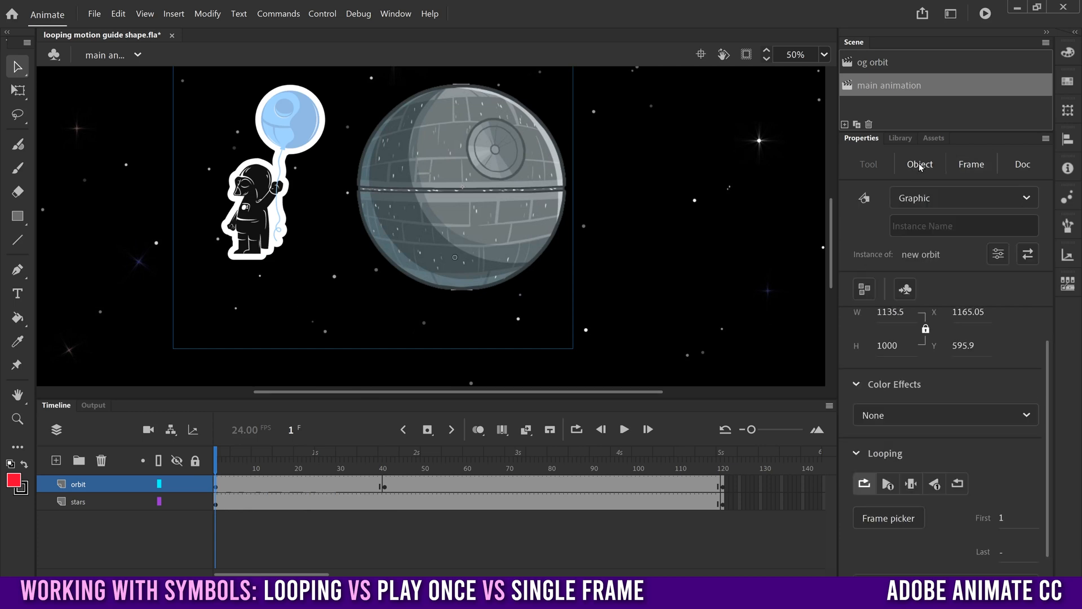
pyautogui.scroll(-2, 1048, 489)
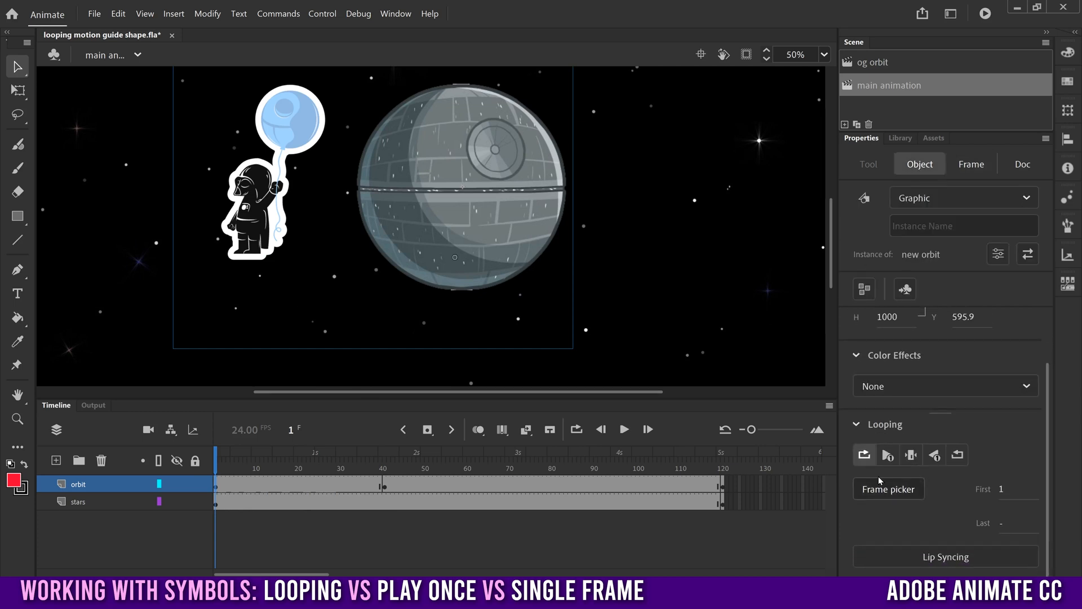
pyautogui.click(911, 456)
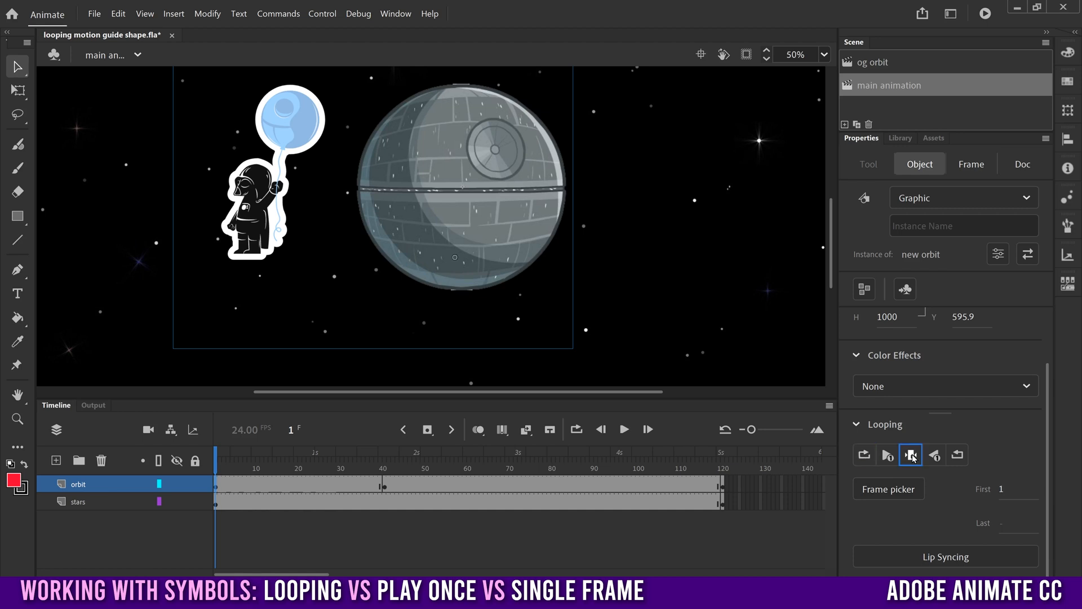
pyautogui.click(225, 468)
pyautogui.moveTo(227, 468); pyautogui.dragTo(497, 476)
# Step: Set the last frame of the looping orbit instance at frame 41 to 40 and scrub to frame 106
pyautogui.click(385, 488)
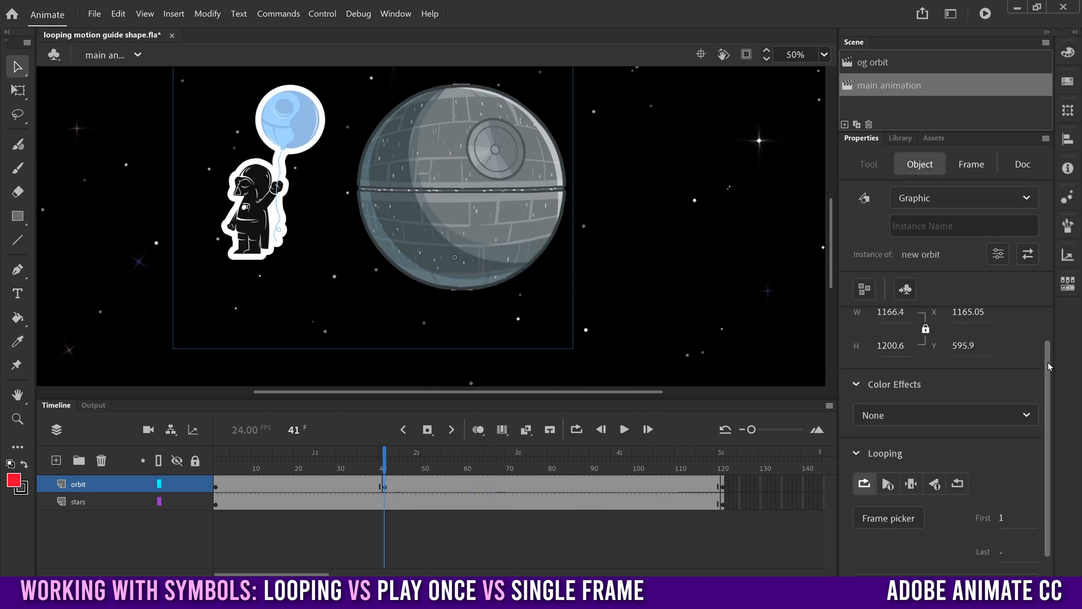
pyautogui.scroll(-1, 1051, 365)
pyautogui.moveTo(1008, 526); pyautogui.dragTo(1028, 521)
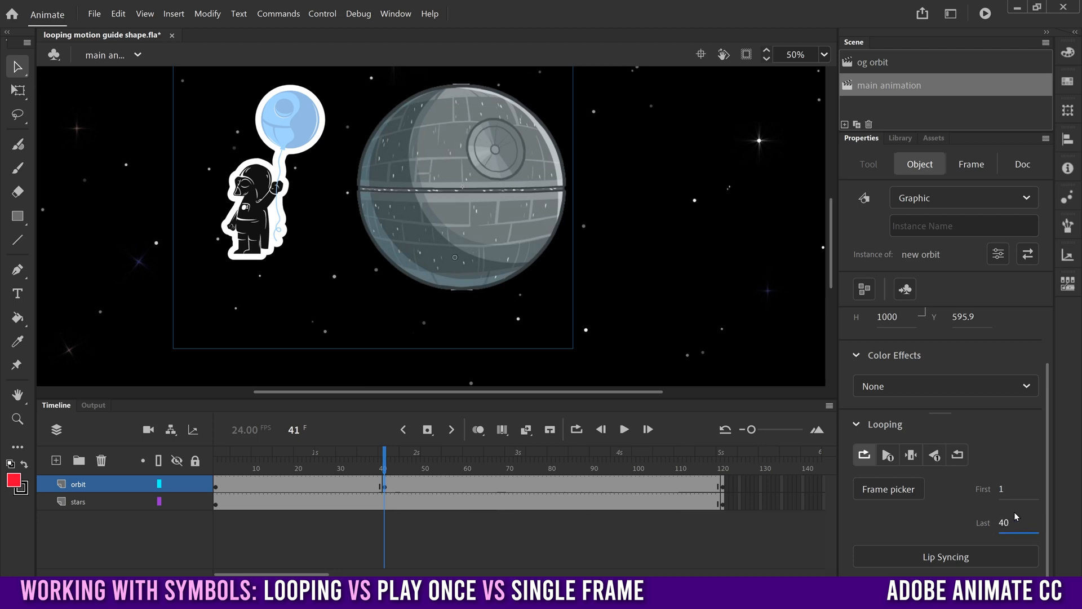
pyautogui.moveTo(365, 465); pyautogui.dragTo(660, 483)
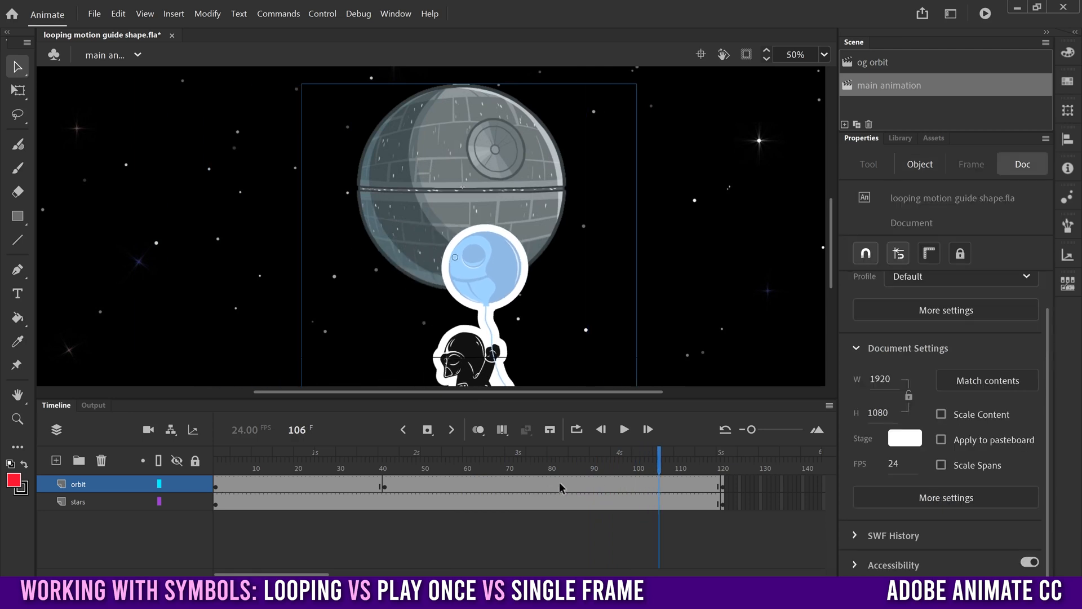
# Step: Clear the last frame limit of the orbit instance at frame 41 and open its frame picker
pyautogui.click(385, 488)
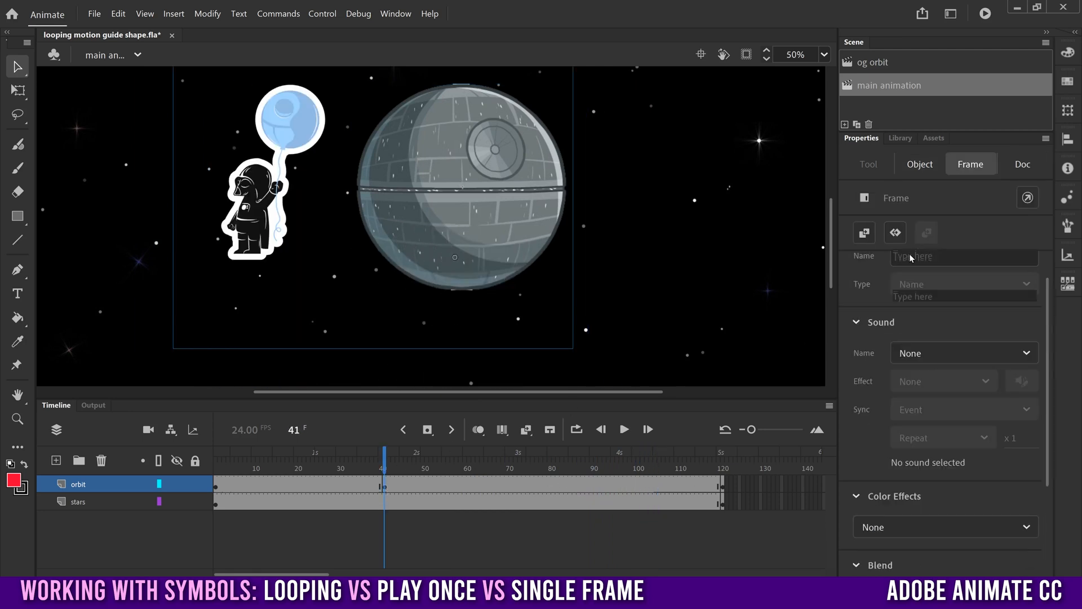
pyautogui.click(919, 164)
pyautogui.scroll(-1, 1046, 376)
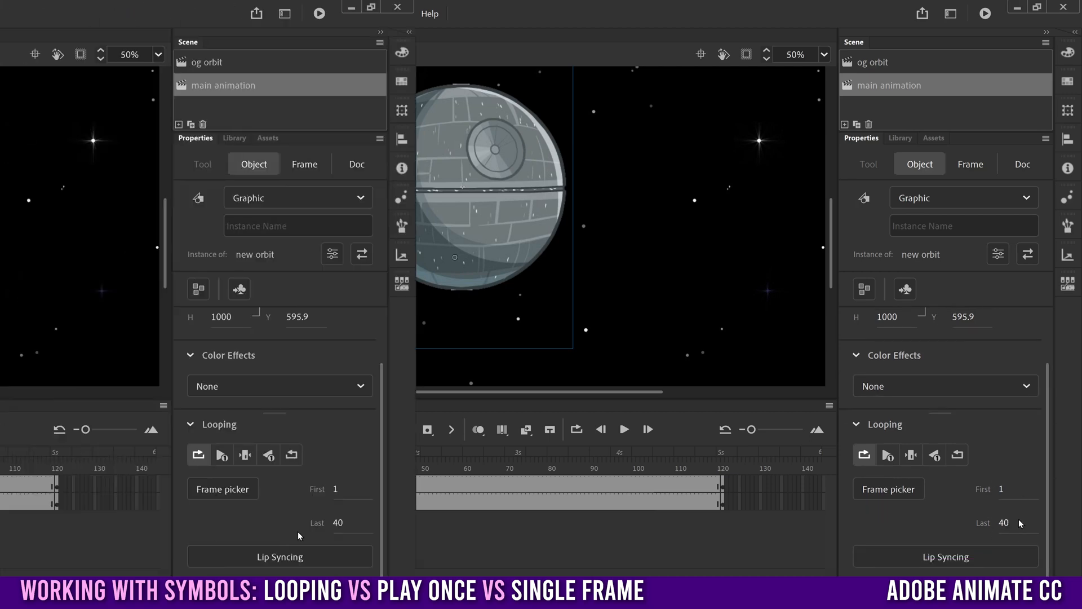
pyautogui.moveTo(1003, 524); pyautogui.dragTo(909, 522)
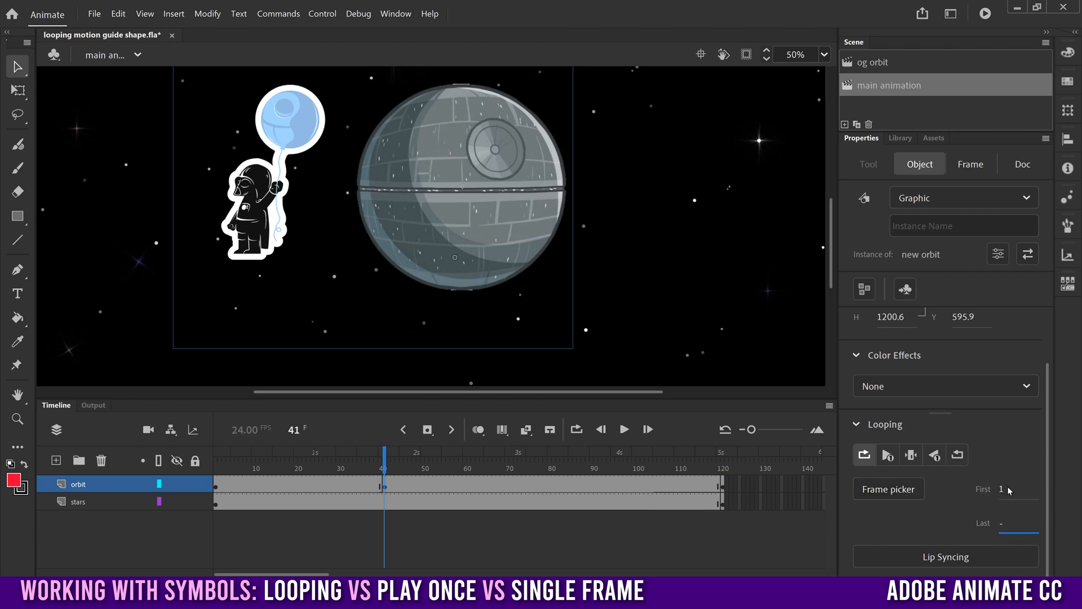
pyautogui.click(890, 490)
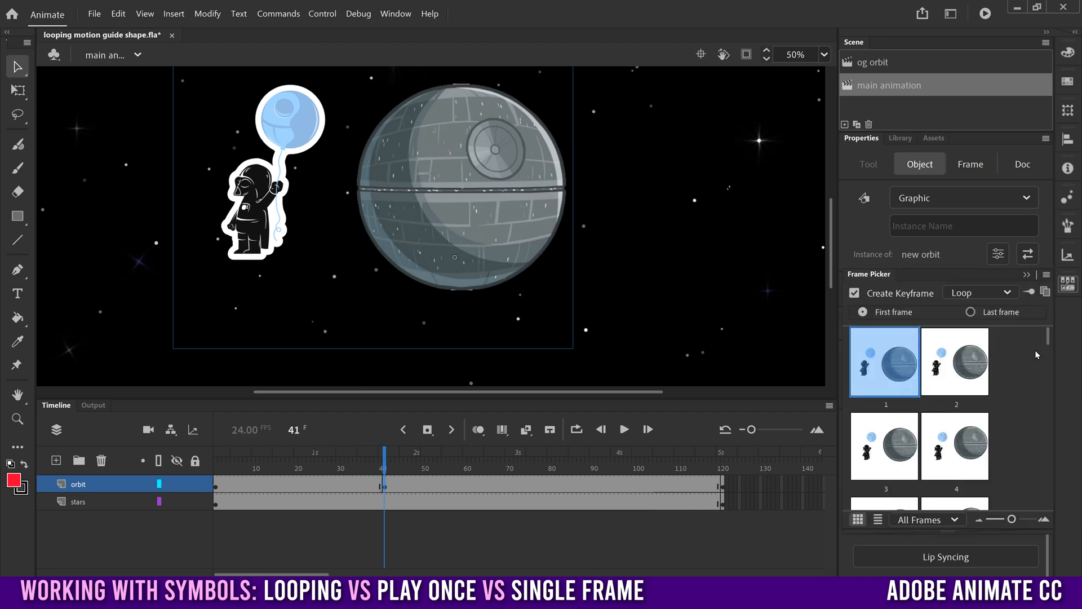
# Step: Filter the frame picker to keyframes and set the looping orbit instance at frame 41 to start at frame 25
pyautogui.scroll(-3, 1048, 347)
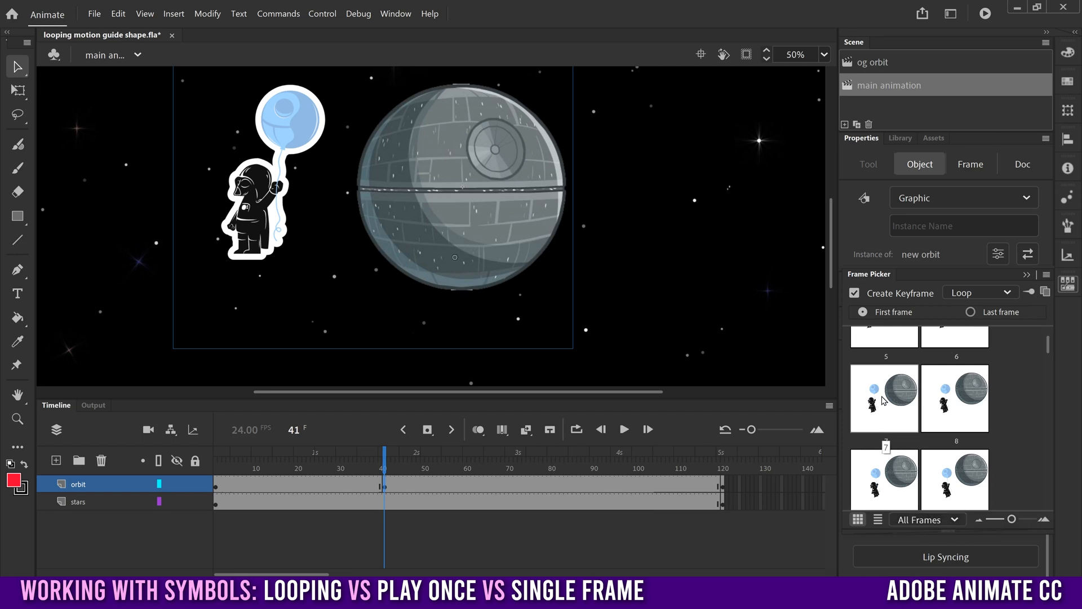
pyautogui.click(921, 520)
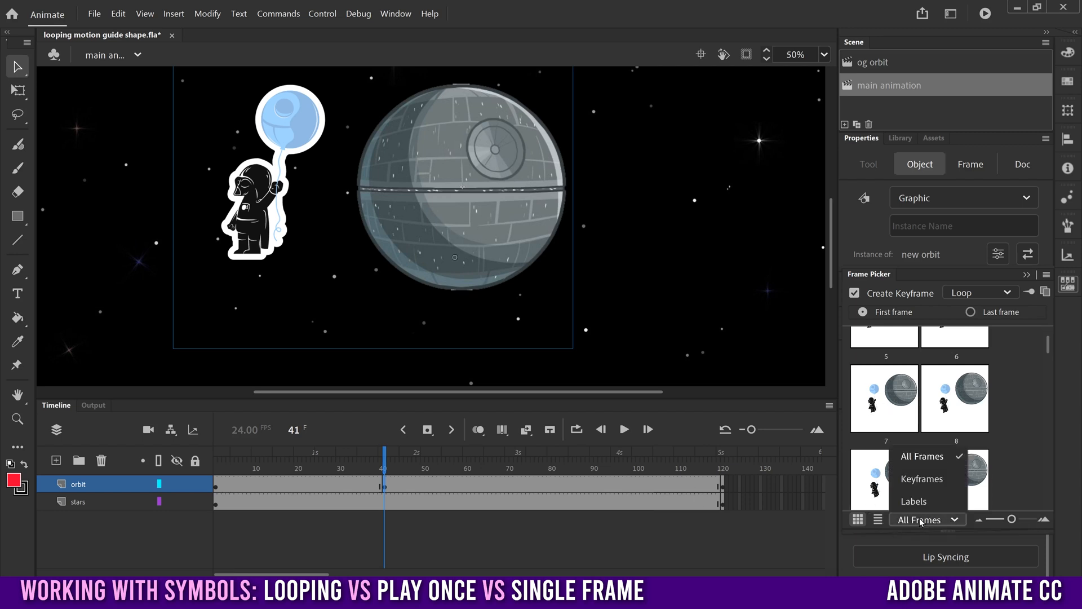
pyautogui.click(922, 478)
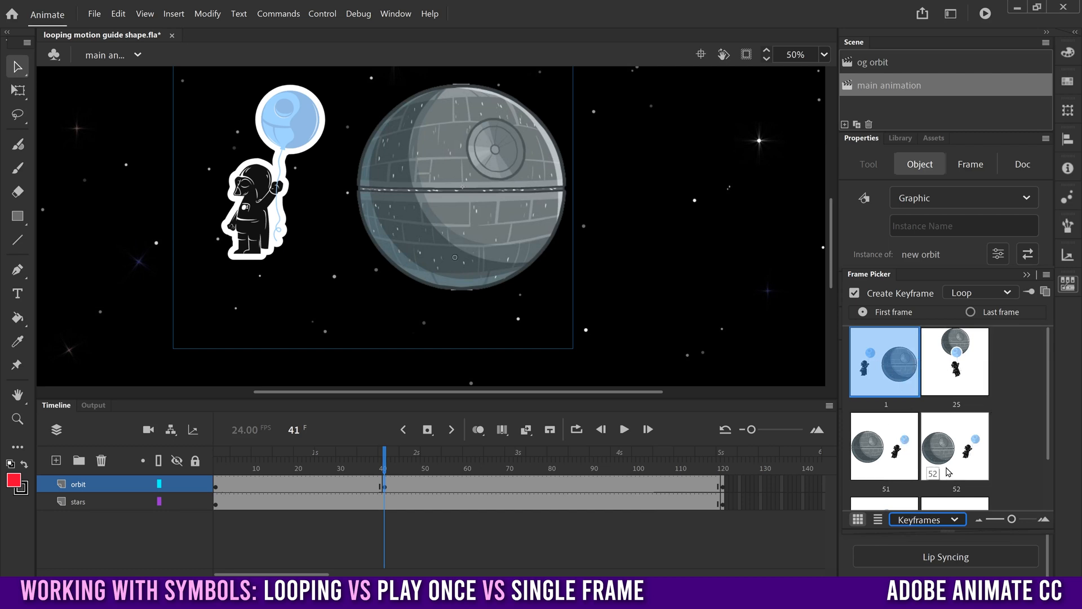
pyautogui.click(950, 367)
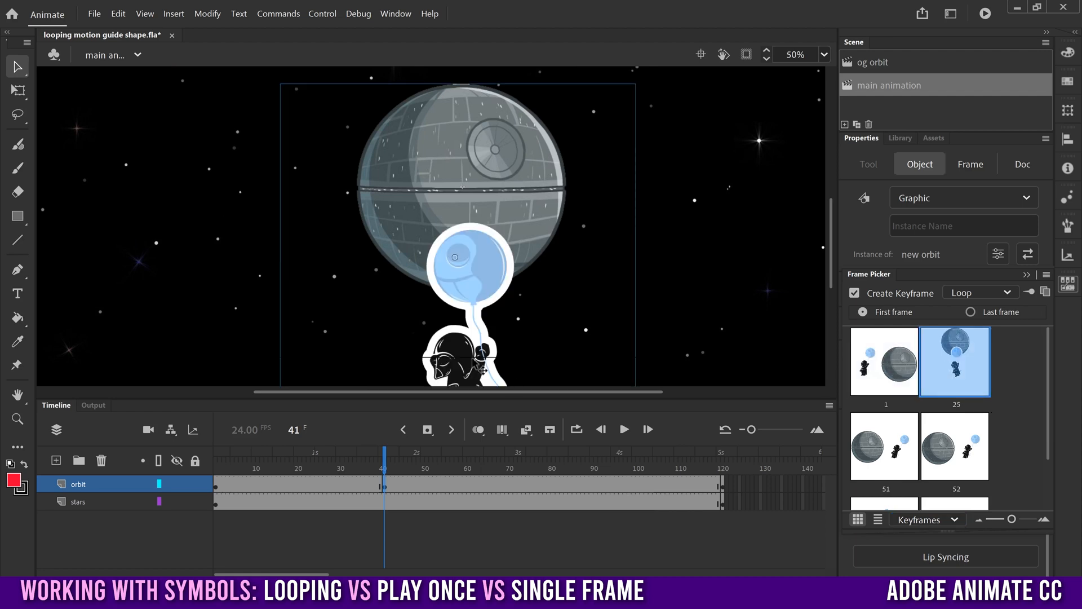
# Step: Select the single-frame orbit instance at frame 1 and set its displayed frame to 25 with the frame picker
pyautogui.moveTo(388, 471); pyautogui.dragTo(215, 488)
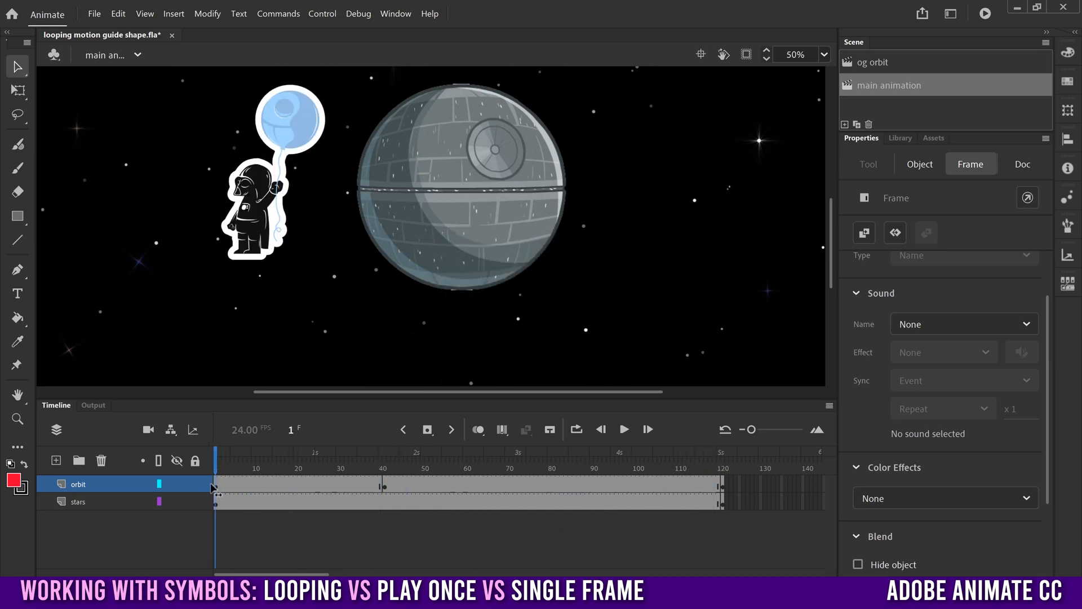
pyautogui.click(218, 487)
pyautogui.click(216, 490)
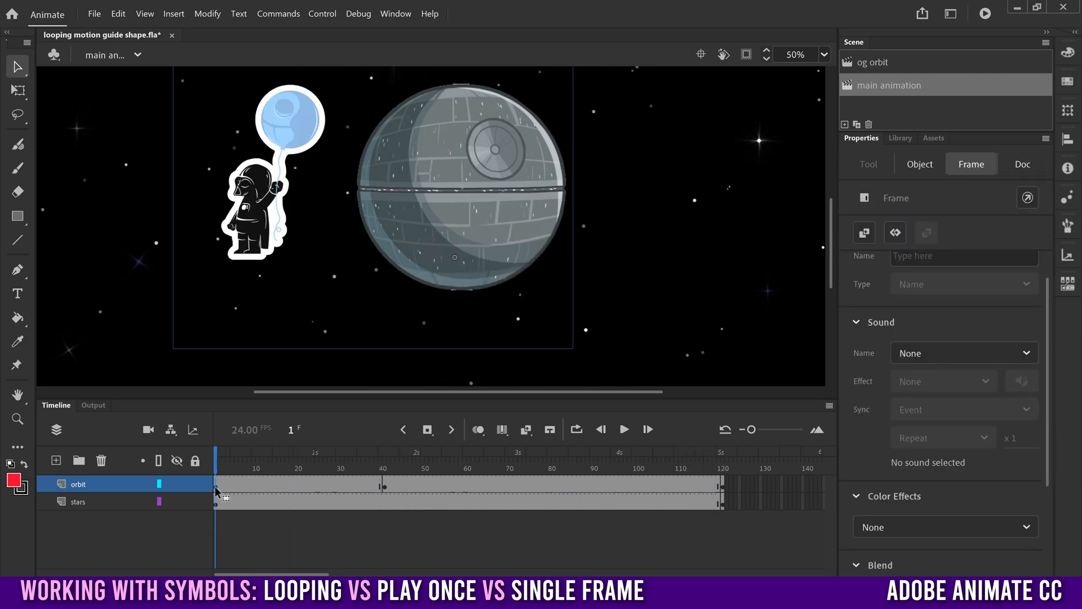
pyautogui.click(919, 164)
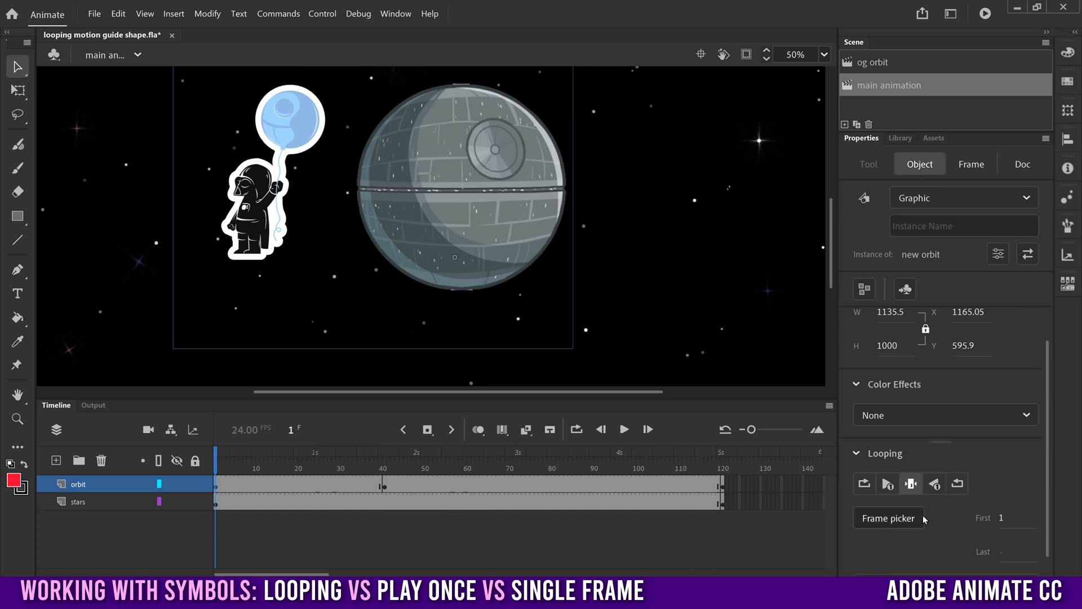
pyautogui.click(888, 517)
pyautogui.click(956, 367)
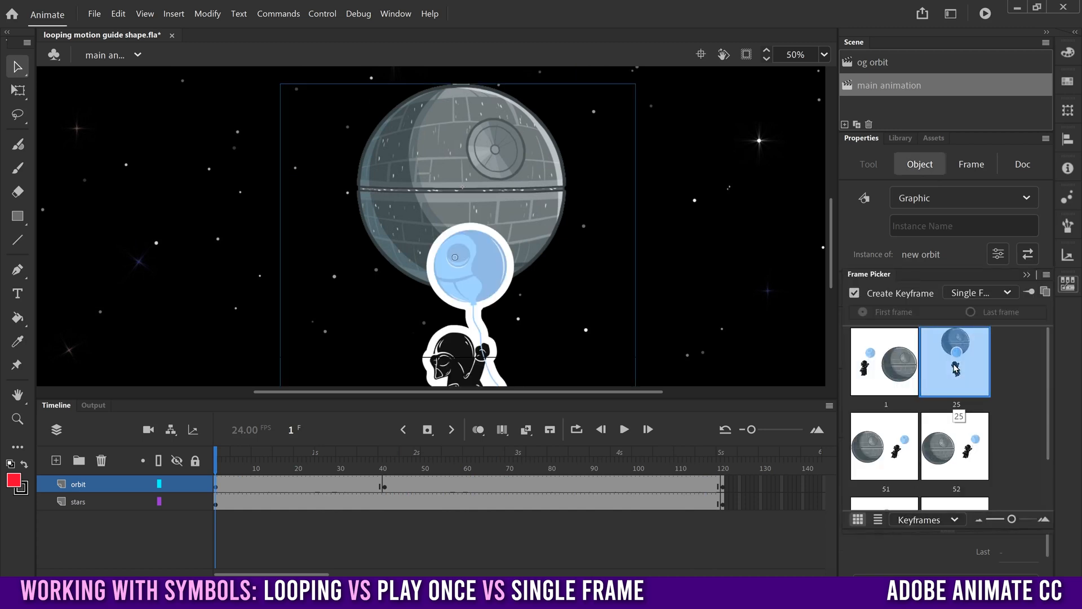
# Step: Scrub the main animation from frame 1 to frame 121 and beyond to preview the orbit playback
pyautogui.moveTo(222, 472); pyautogui.dragTo(703, 474)
pyautogui.click(723, 502)
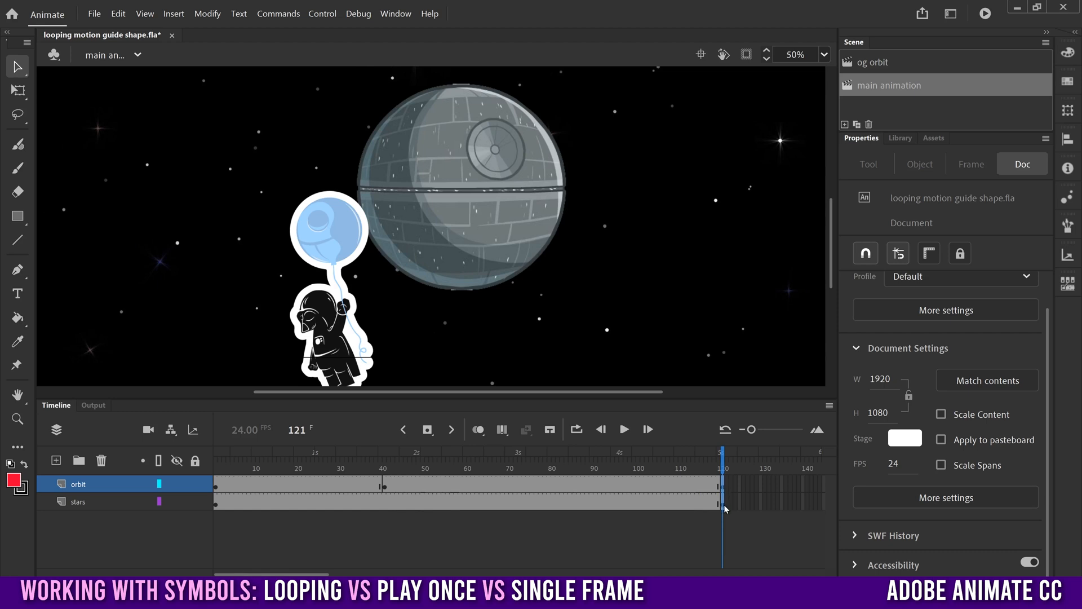
pyautogui.moveTo(724, 508); pyautogui.dragTo(725, 509)
pyautogui.moveTo(315, 574); pyautogui.dragTo(350, 573)
pyautogui.moveTo(541, 484); pyautogui.dragTo(803, 493)
pyautogui.moveTo(520, 461); pyautogui.dragTo(560, 461)
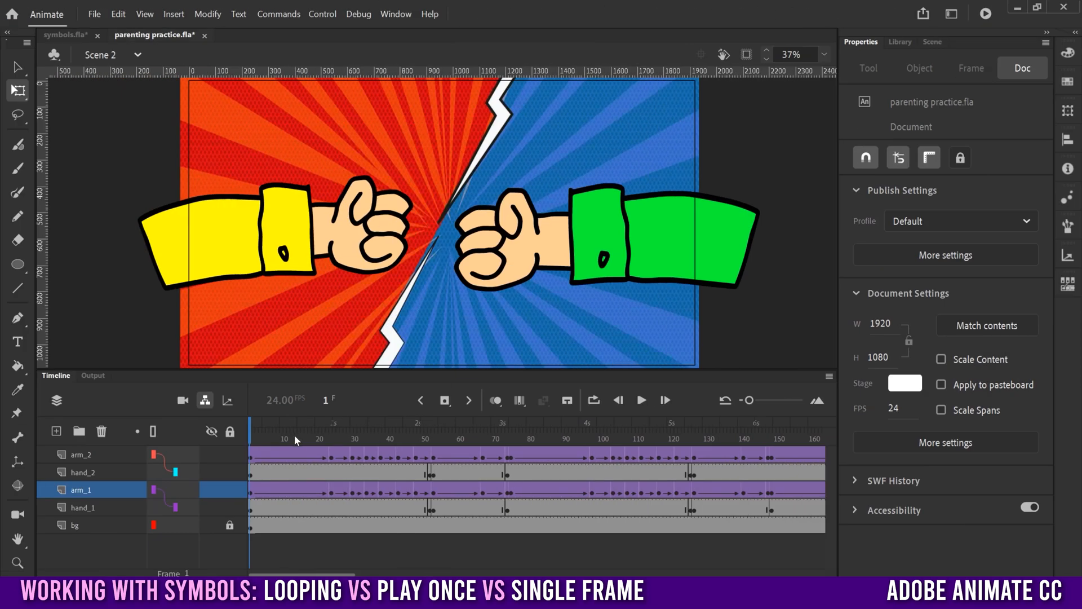
# Step: Scrub Scene 2 of parenting practice.fla to frame 7 and select the arm_2 and arm_1 layers in turn
pyautogui.moveTo(261, 438)
pyautogui.mouseDown()
pyautogui.moveTo(251, 438)
pyautogui.moveTo(305, 438)
pyautogui.moveTo(271, 438)
pyautogui.mouseUp()
pyautogui.click(87, 457)
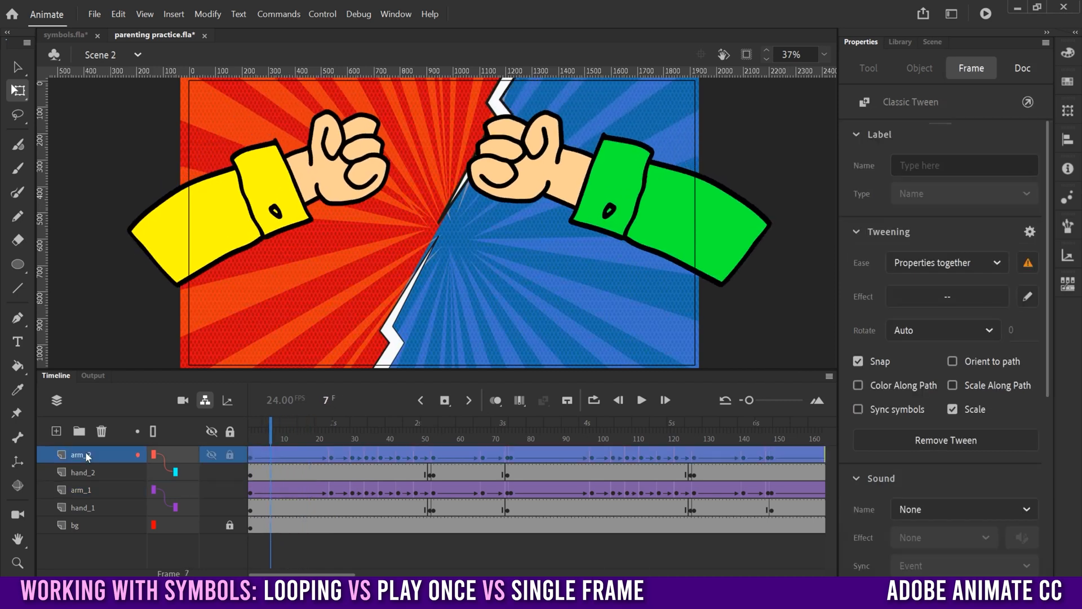
pyautogui.click(85, 491)
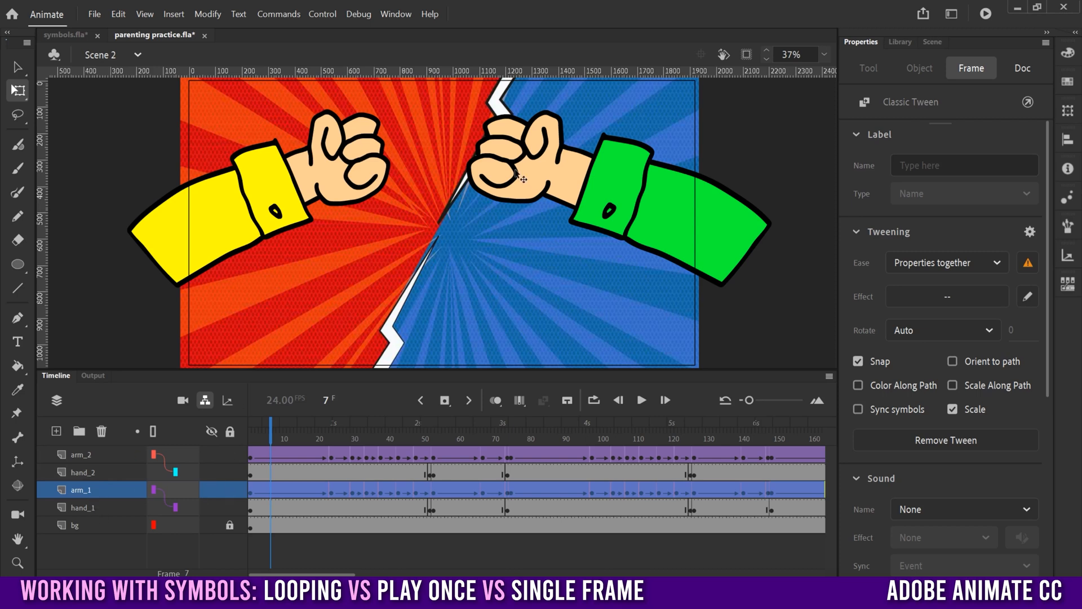
# Step: Scrub to frames 52 and 53 and select the hand_2 keyframe at each to compare the hand poses
pyautogui.moveTo(266, 437); pyautogui.dragTo(429, 444)
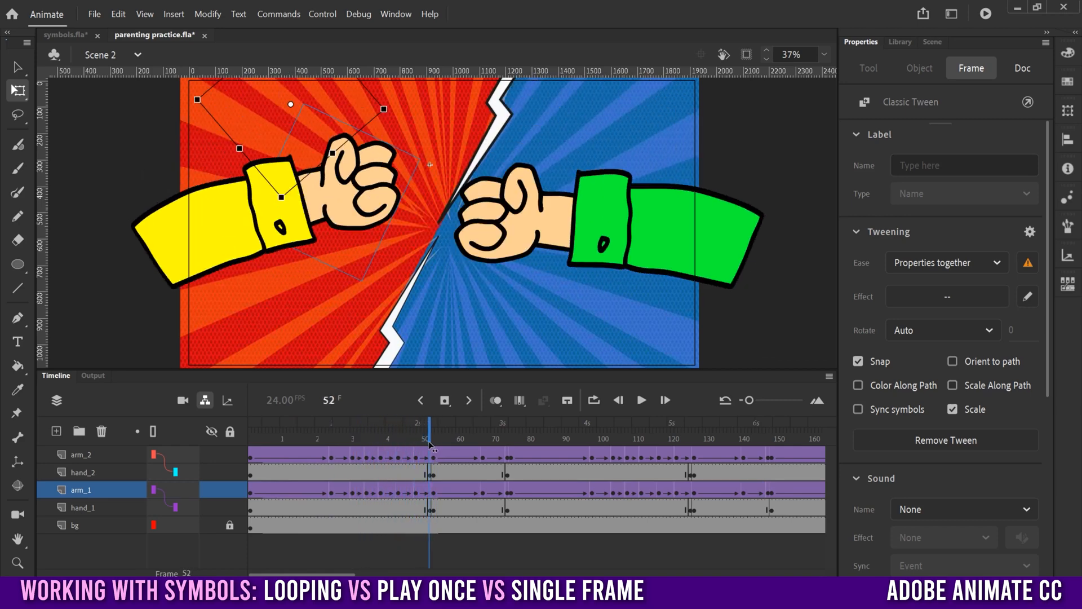
pyautogui.click(429, 477)
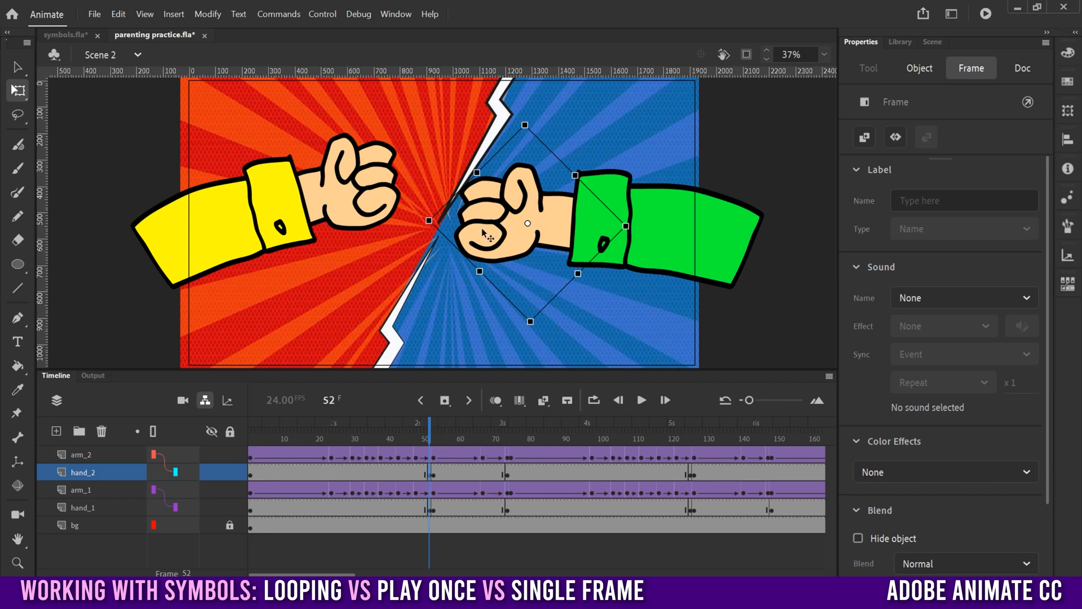
pyautogui.moveTo(429, 438); pyautogui.dragTo(435, 486)
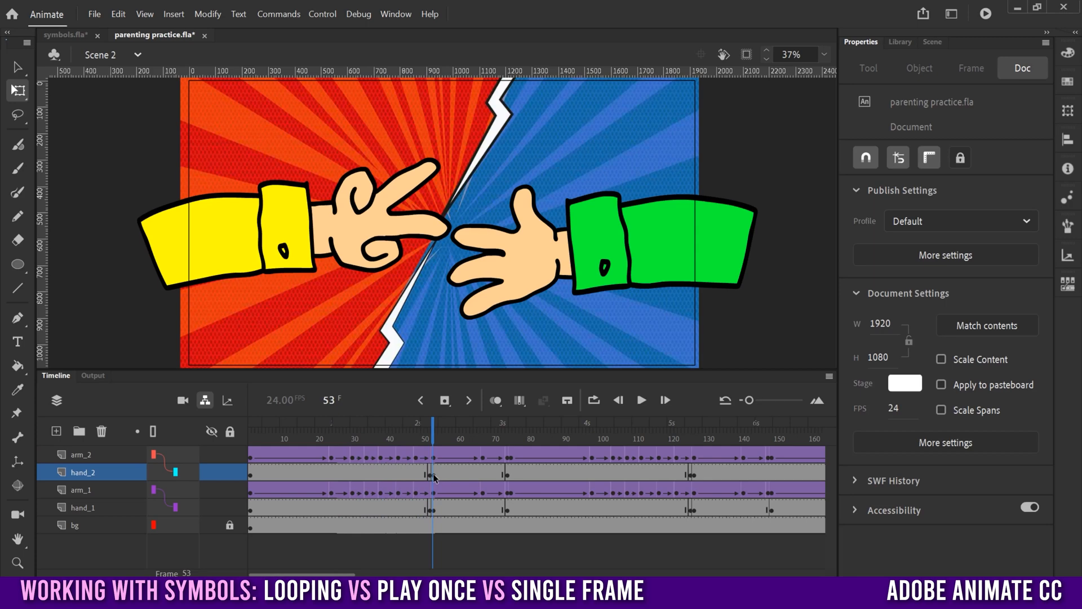
pyautogui.click(434, 477)
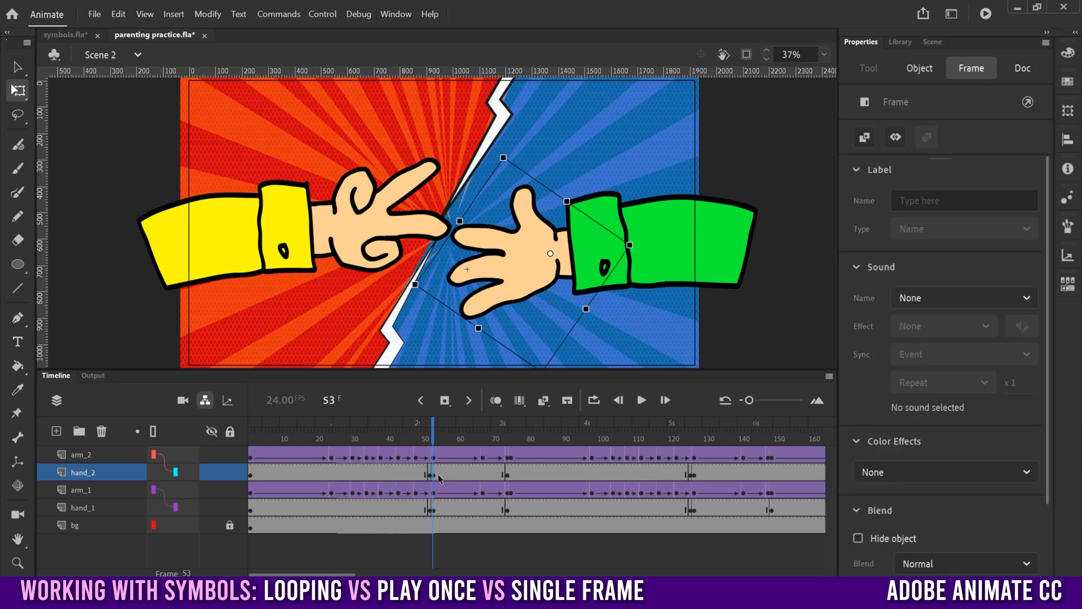
# Step: Inspect the first two frames inside the green-sleeved hand's rock symbol and return to Scene 2
pyautogui.doubleClick(519, 267)
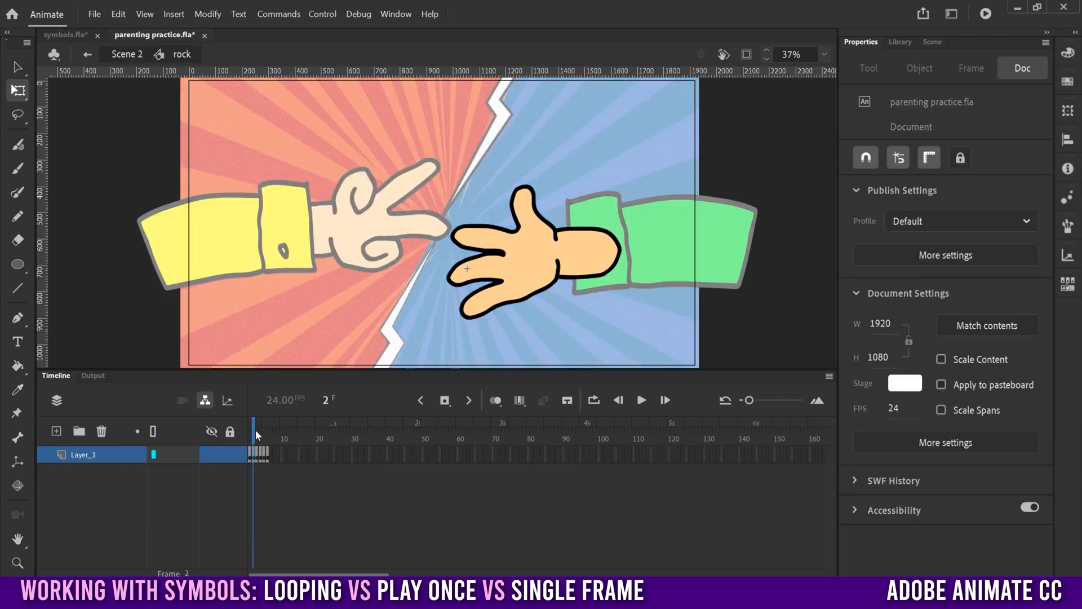
pyautogui.moveTo(255, 429)
pyautogui.mouseDown()
pyautogui.moveTo(246, 433)
pyautogui.moveTo(267, 433)
pyautogui.moveTo(251, 419)
pyautogui.mouseUp()
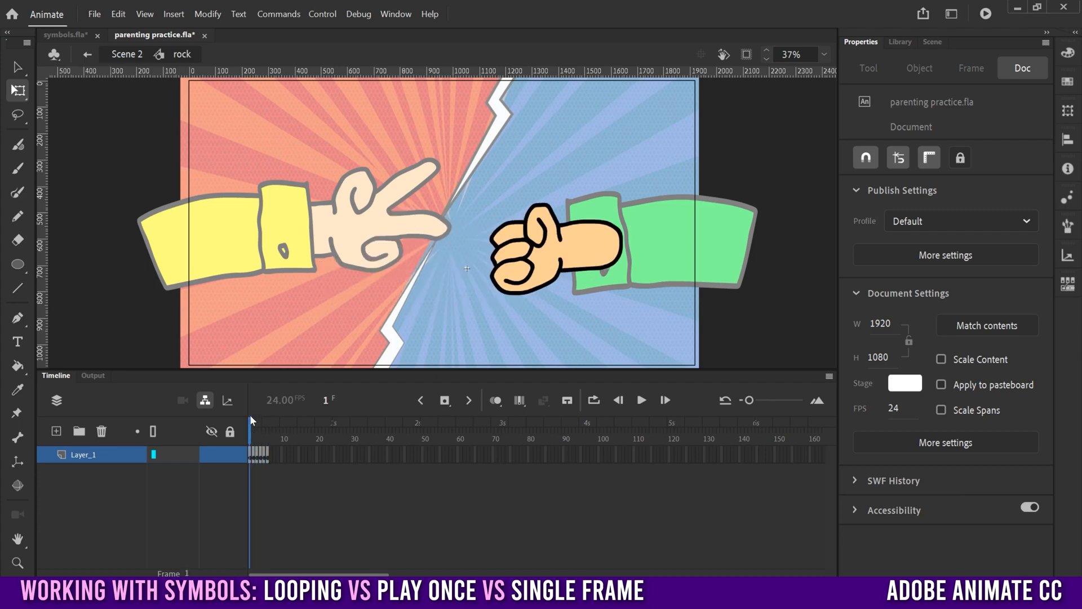
pyautogui.click(87, 55)
# Step: Select the hand_2 instance at frame 53 and browse its six hand poses in the frame picker
pyautogui.click(434, 478)
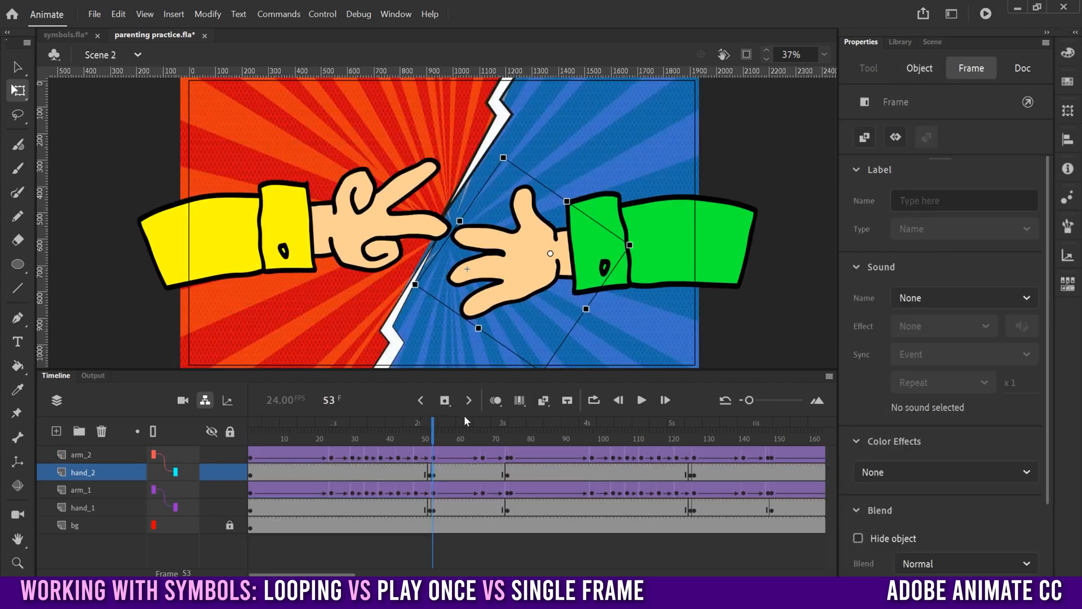
pyautogui.click(548, 214)
pyautogui.click(532, 250)
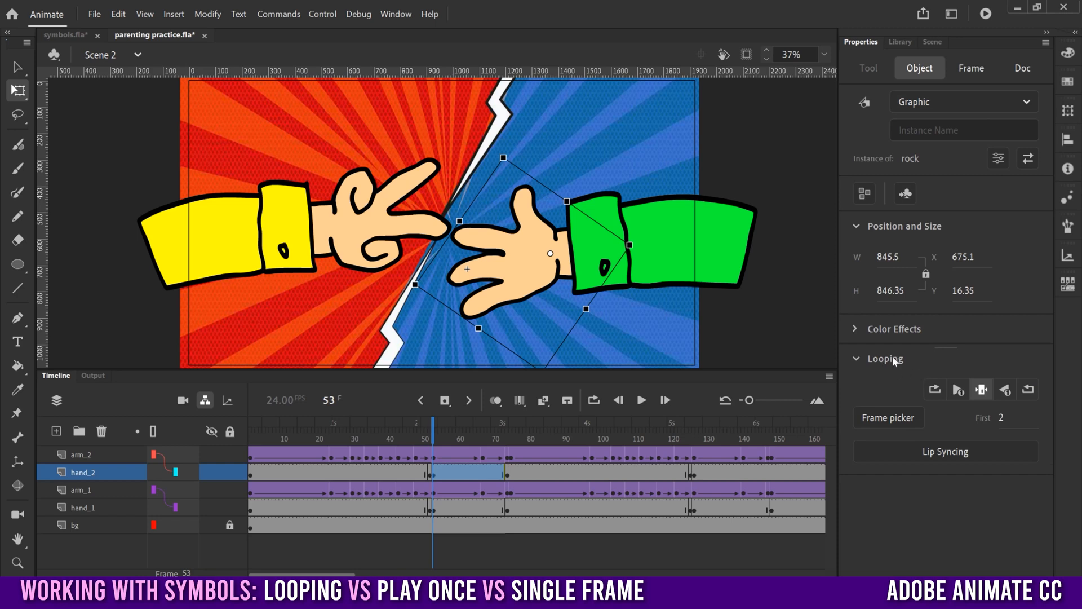
pyautogui.click(895, 419)
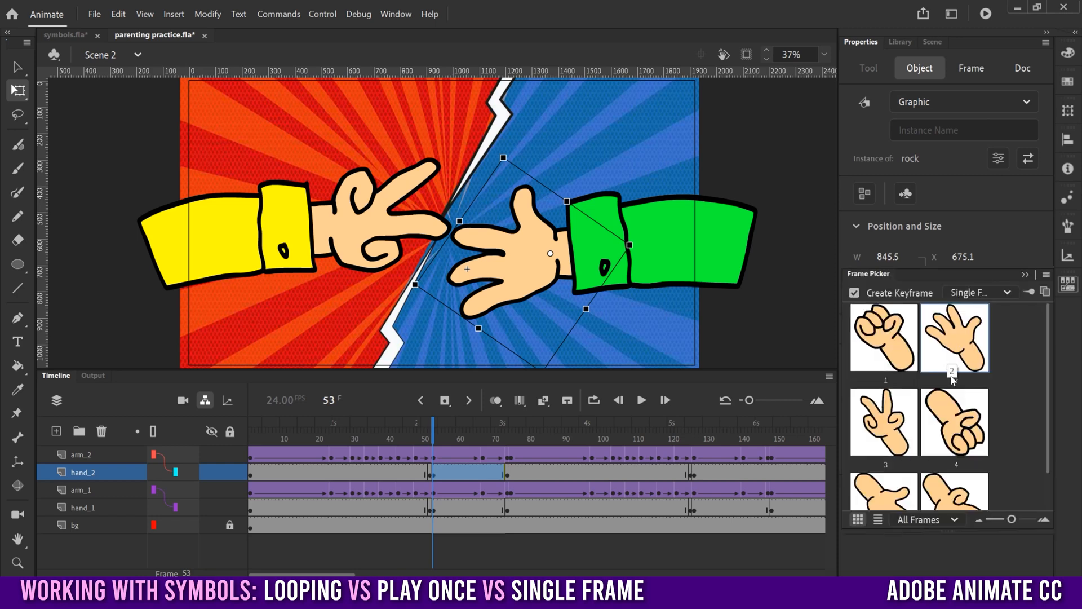
pyautogui.moveTo(1044, 379); pyautogui.dragTo(1046, 417)
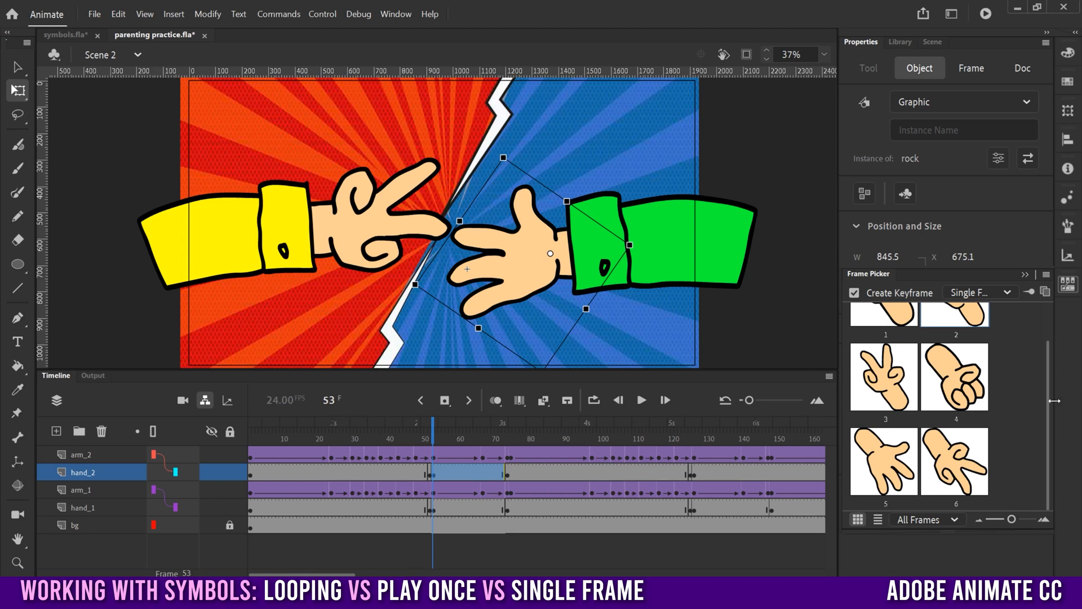
pyautogui.moveTo(1048, 405); pyautogui.dragTo(1028, 382)
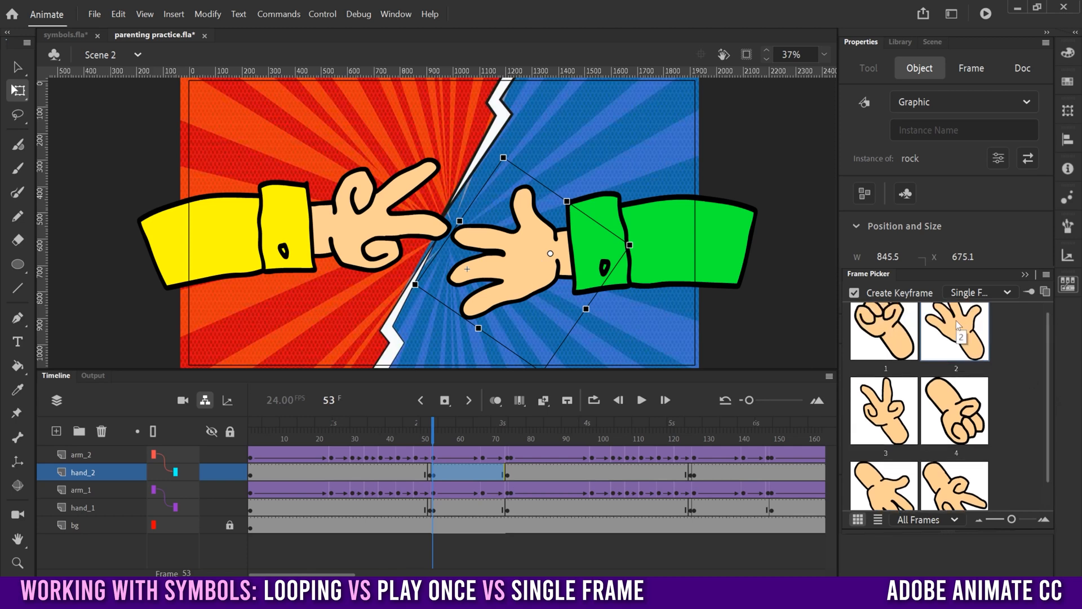
# Step: Select the hand_1 instance at frame 53 and view its chosen pose in the frame picker
pyautogui.click(433, 510)
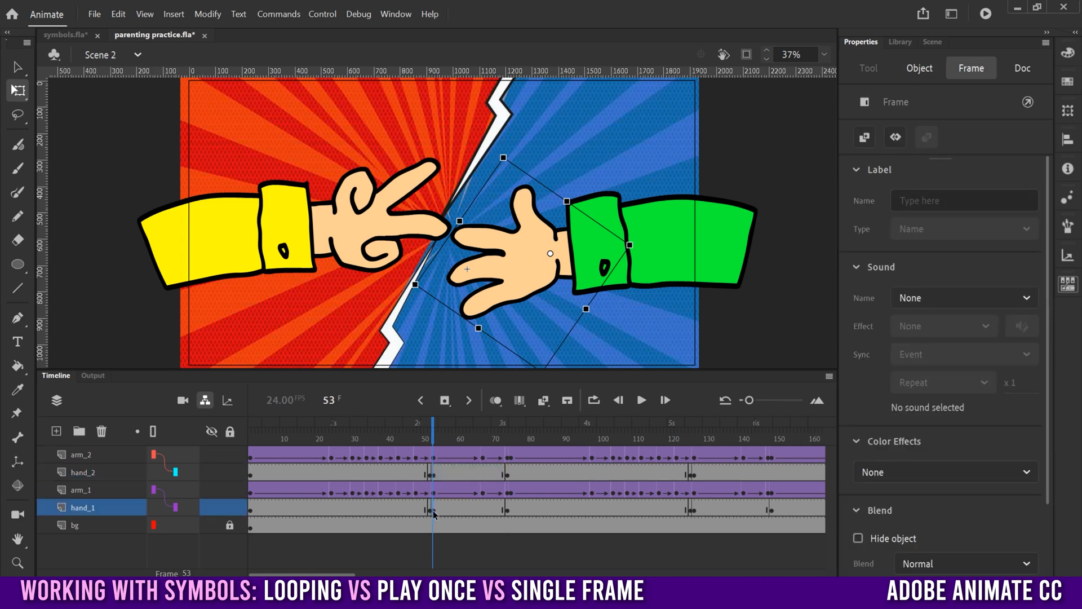
pyautogui.click(369, 231)
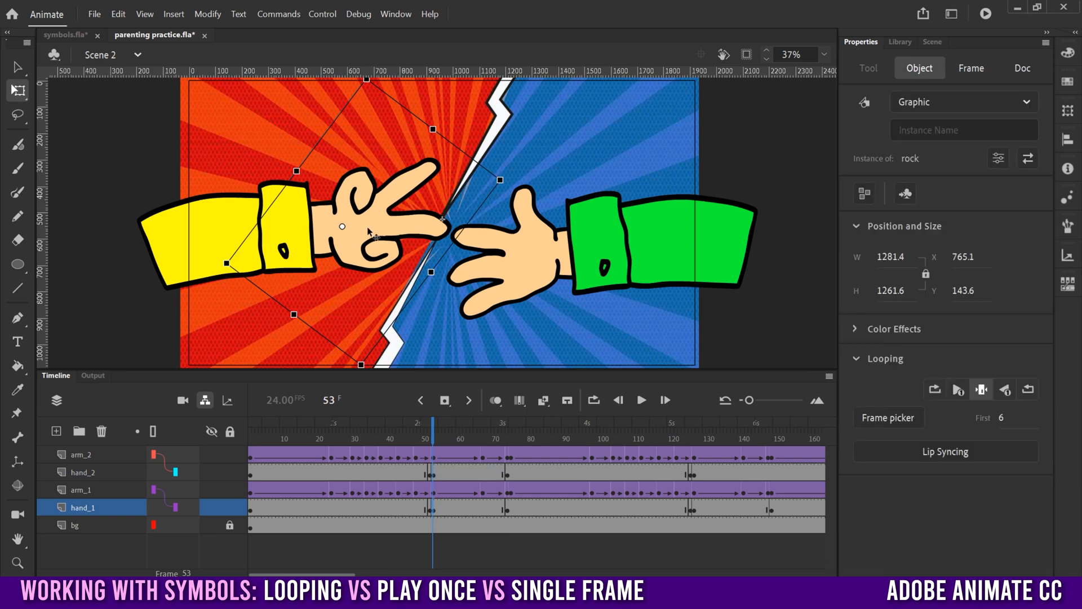
pyautogui.click(898, 420)
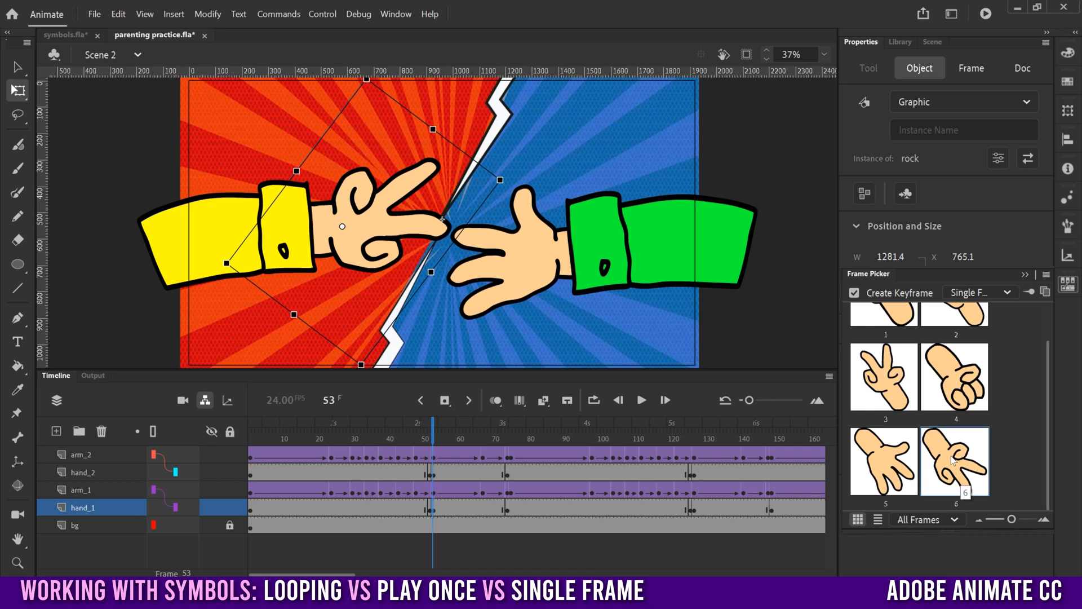
# Step: Scrub Scene 2 through frames 69, 74 and 129 to frame 203 to examine how the hand poses switch
pyautogui.moveTo(447, 439); pyautogui.dragTo(489, 438)
pyautogui.click(394, 280)
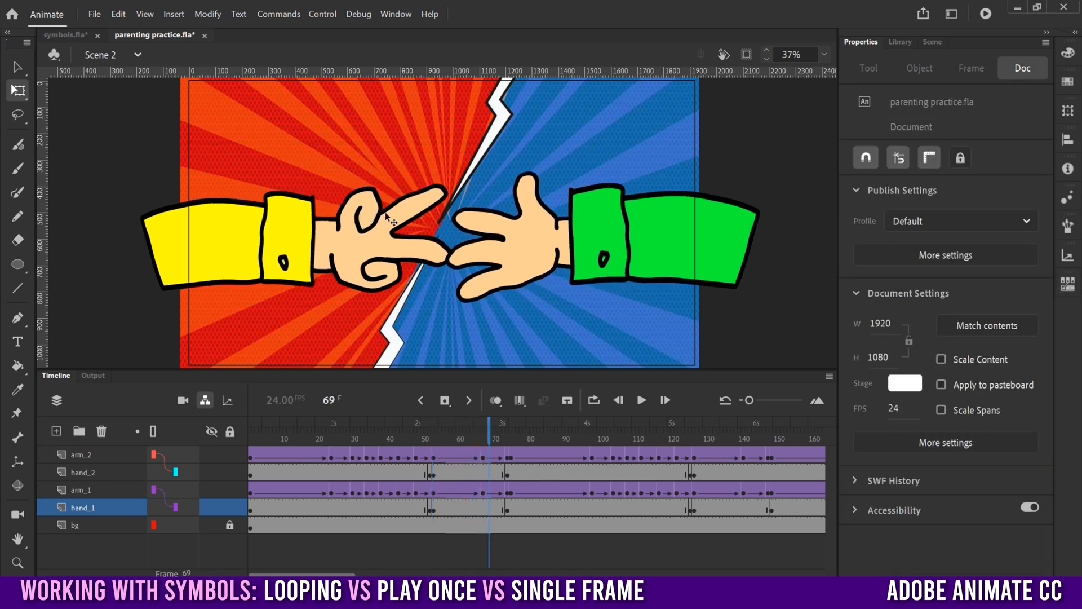
pyautogui.moveTo(492, 439); pyautogui.dragTo(507, 439)
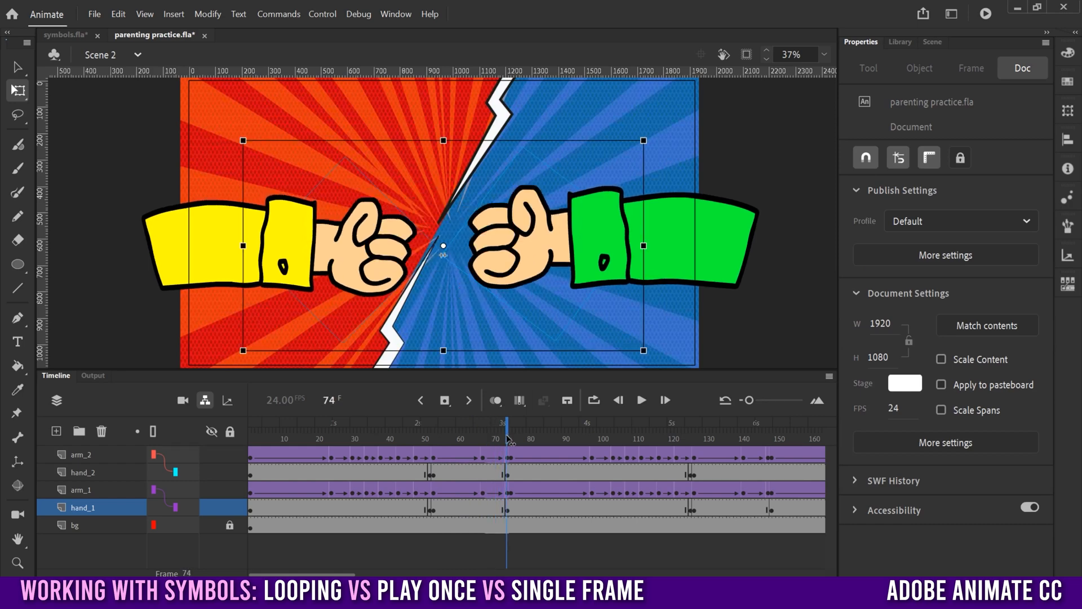
pyautogui.moveTo(508, 440); pyautogui.dragTo(703, 445)
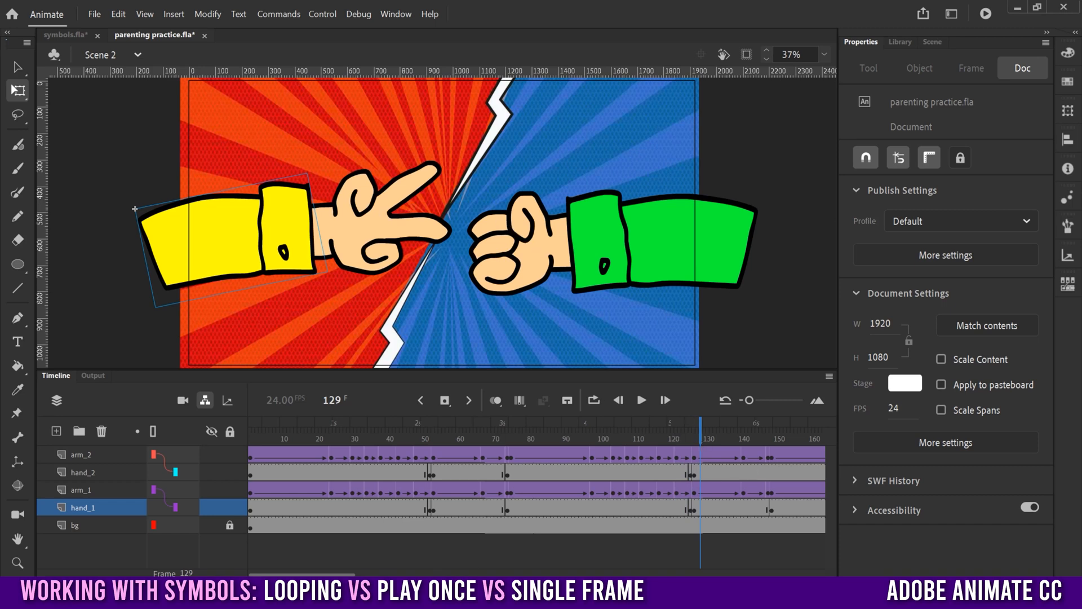
pyautogui.moveTo(289, 573); pyautogui.dragTo(322, 573)
pyautogui.moveTo(519, 435); pyautogui.dragTo(781, 452)
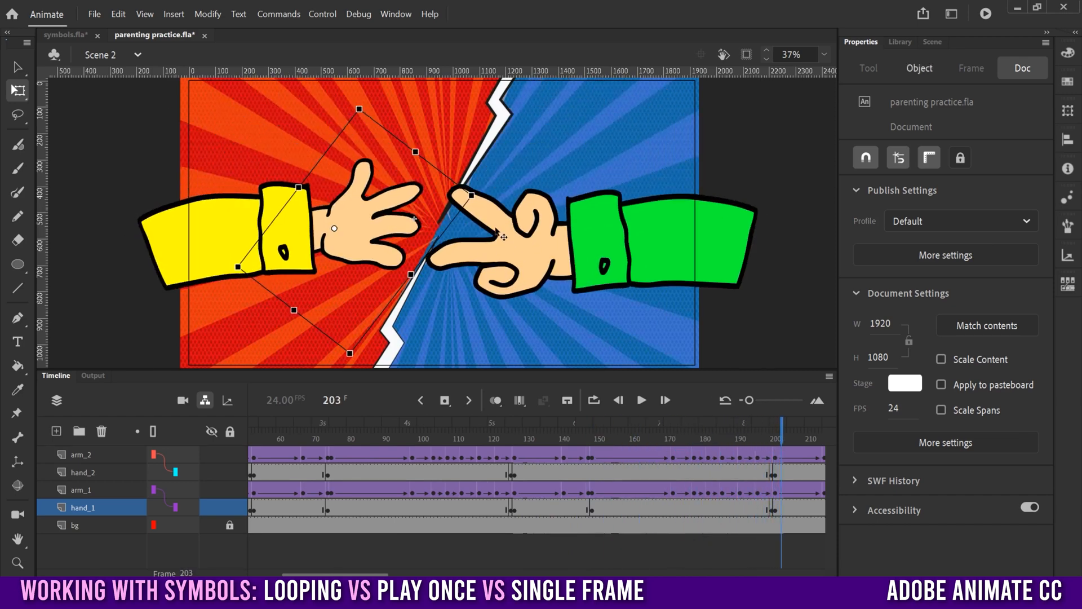